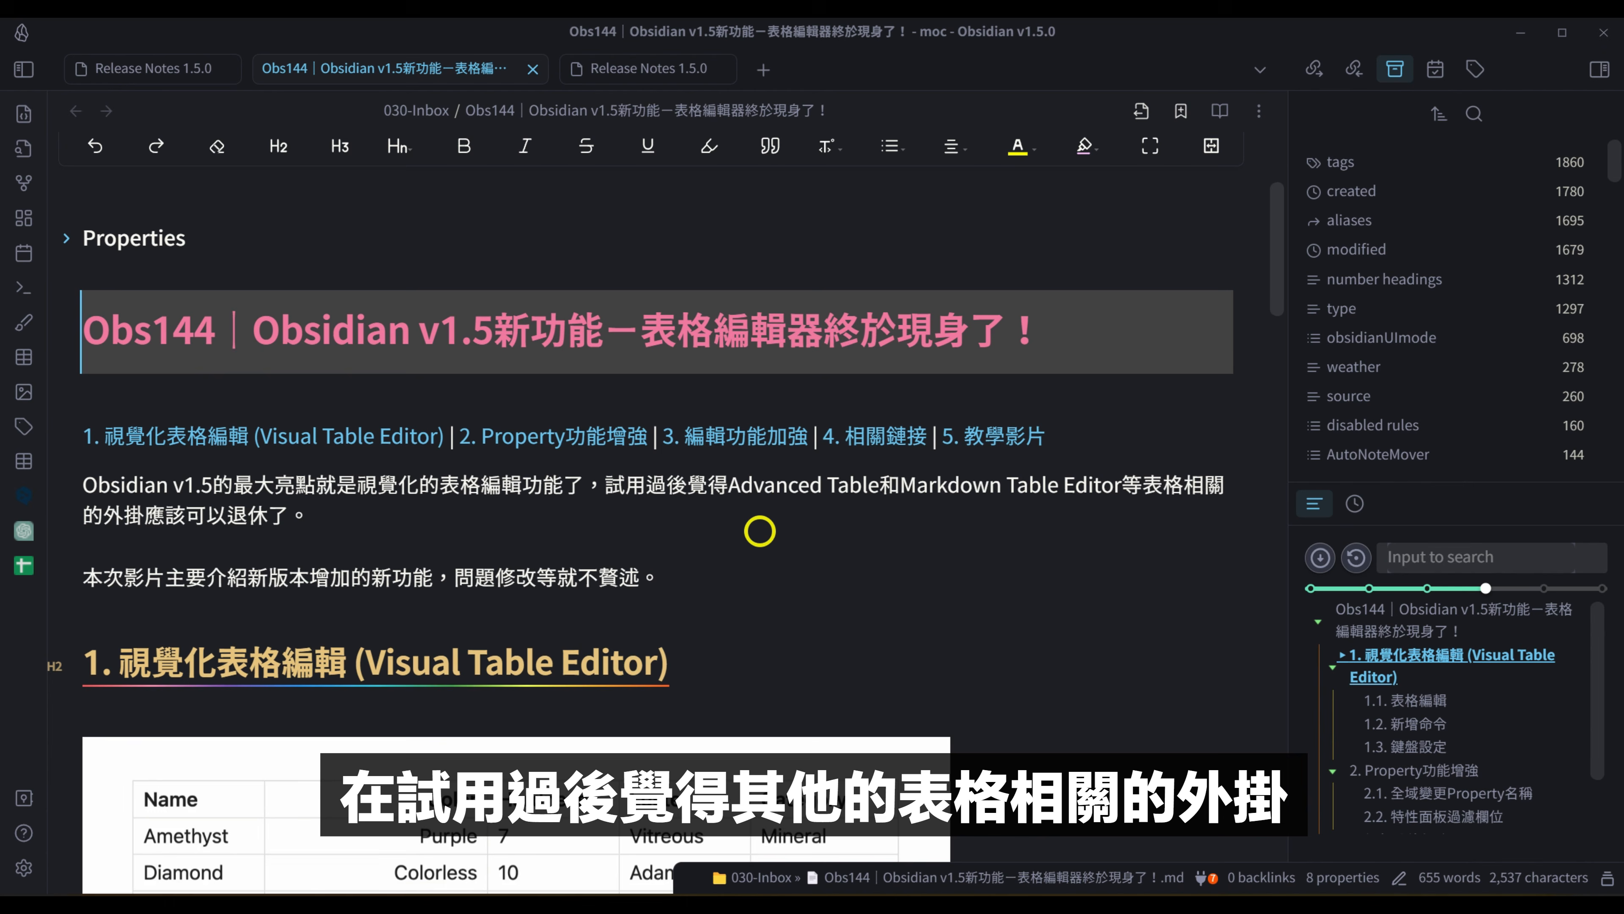
drag(729, 510, 863, 511)
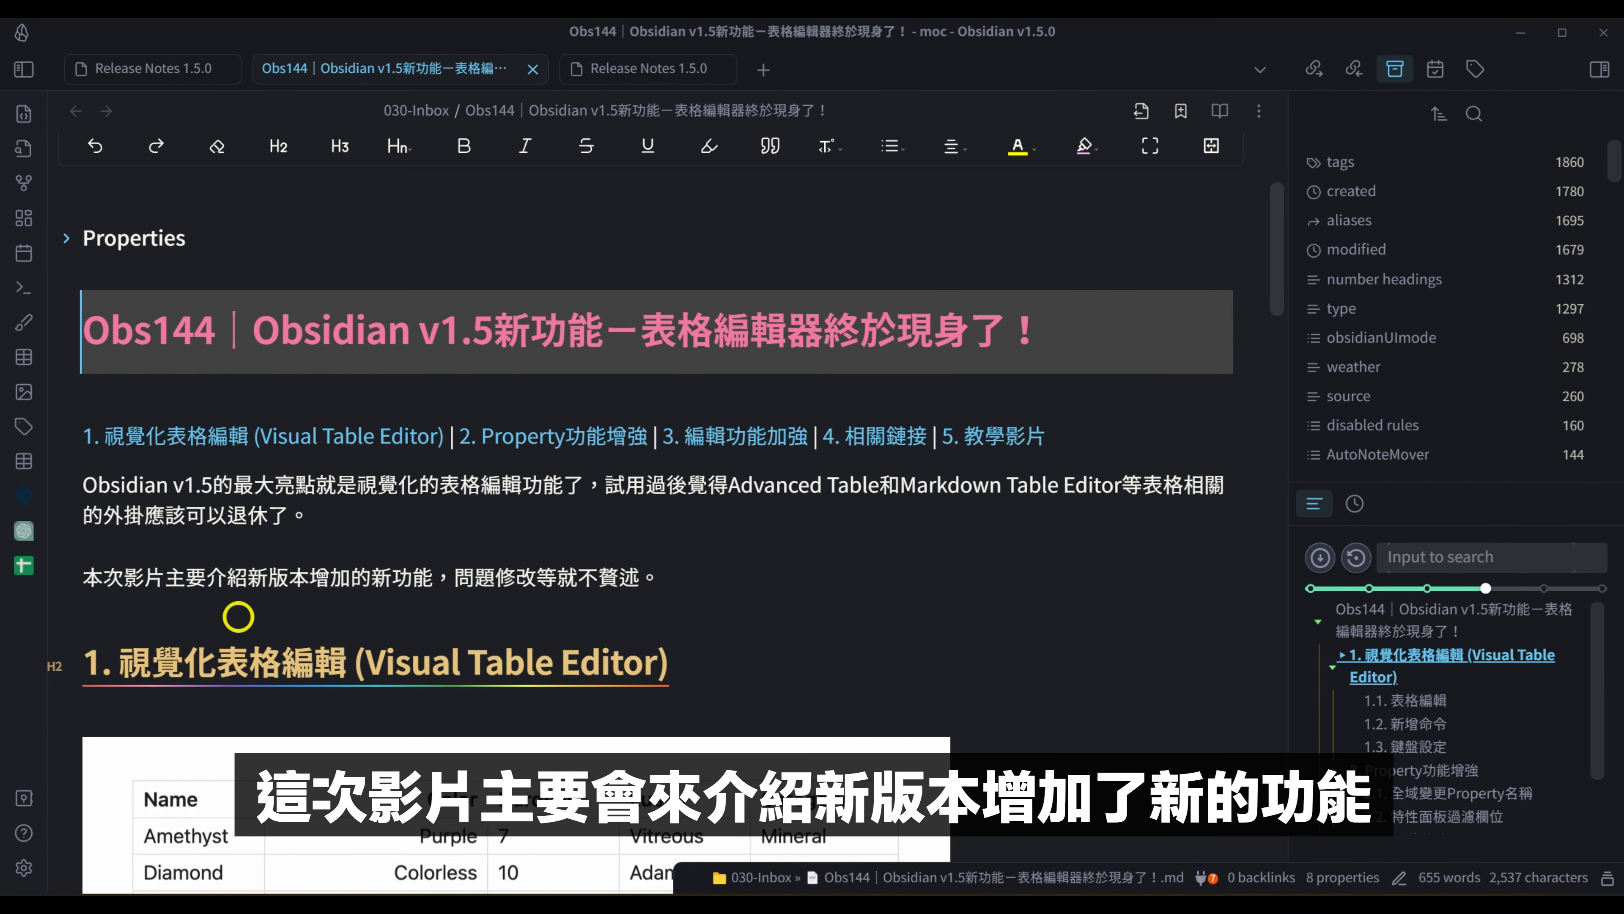
drag(225, 602, 437, 601)
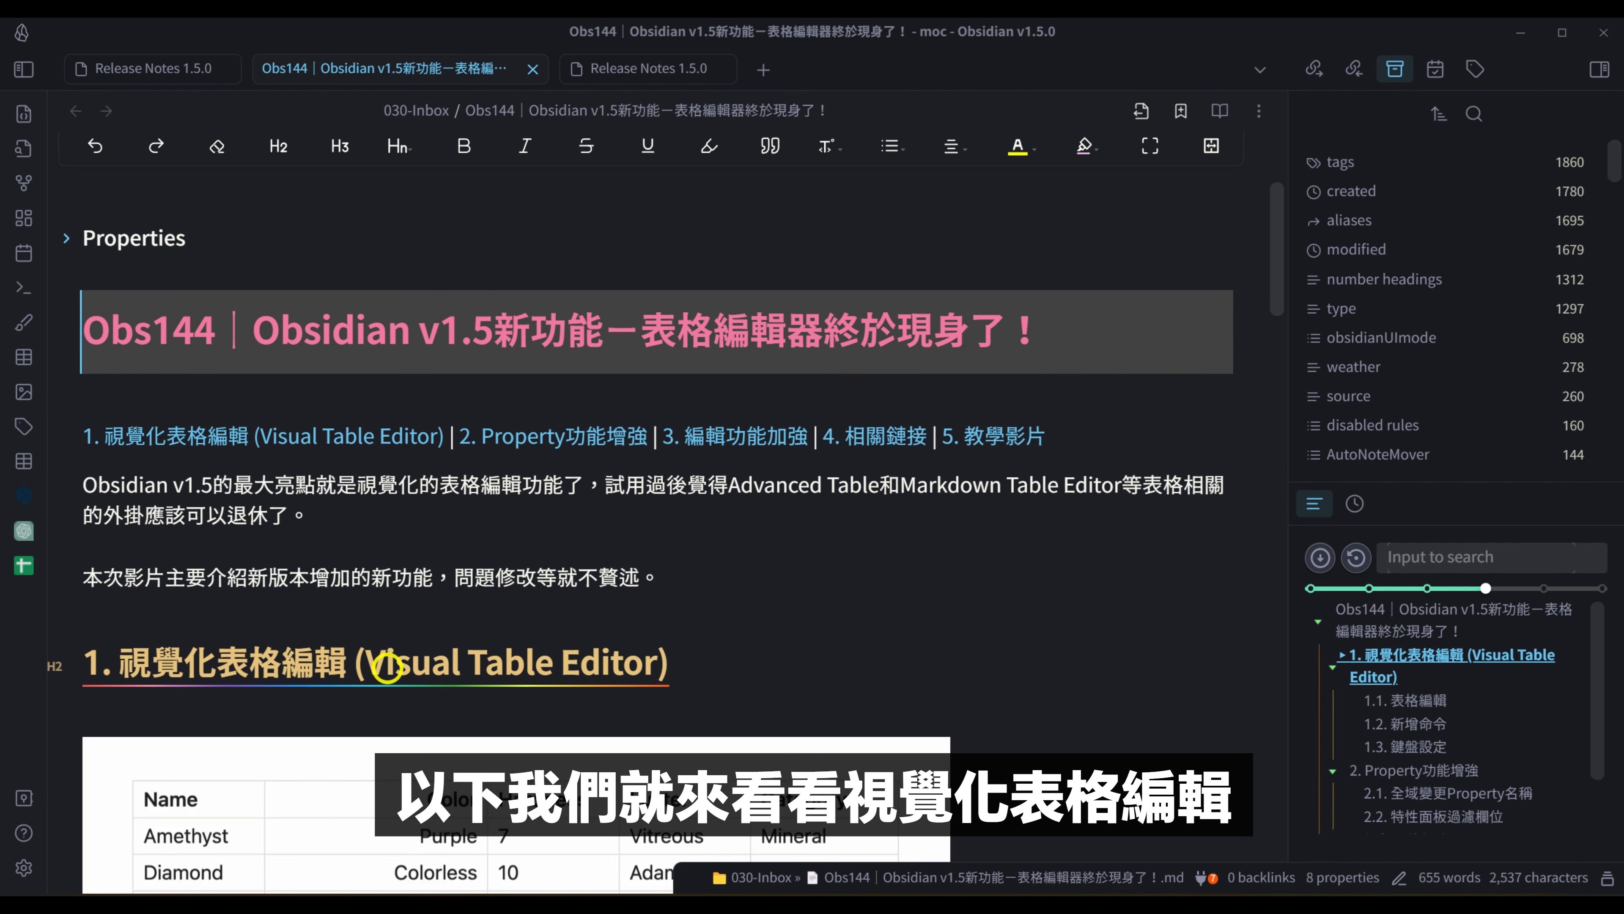
drag(125, 684, 378, 688)
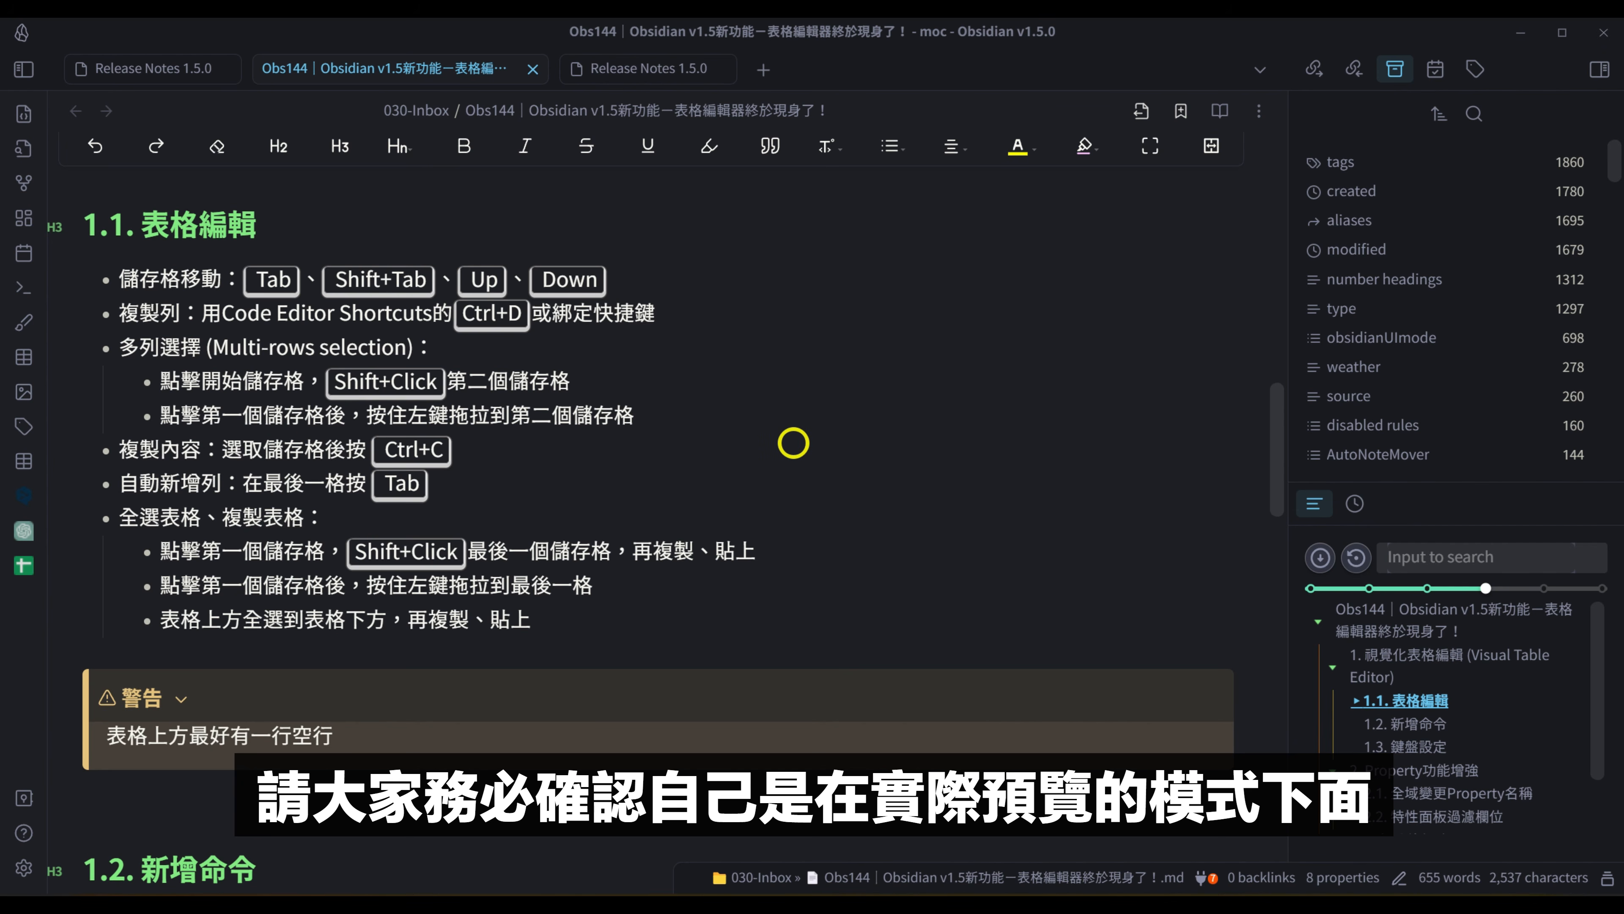
Check in the editing mode options that the note is in Live Preview
click(806, 416)
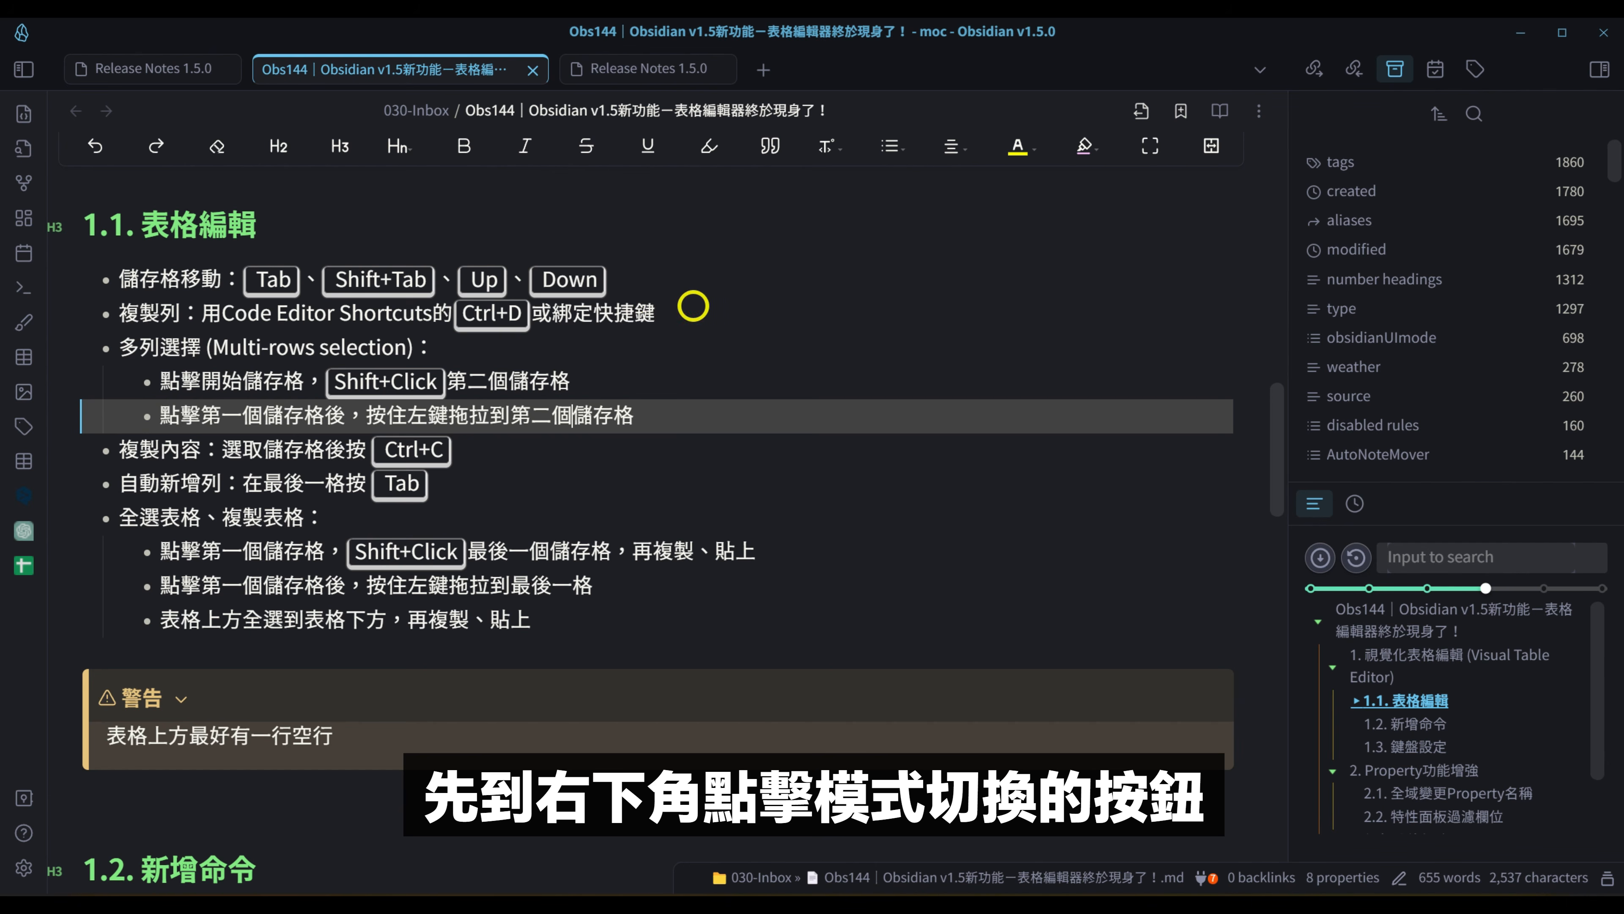
click(693, 307)
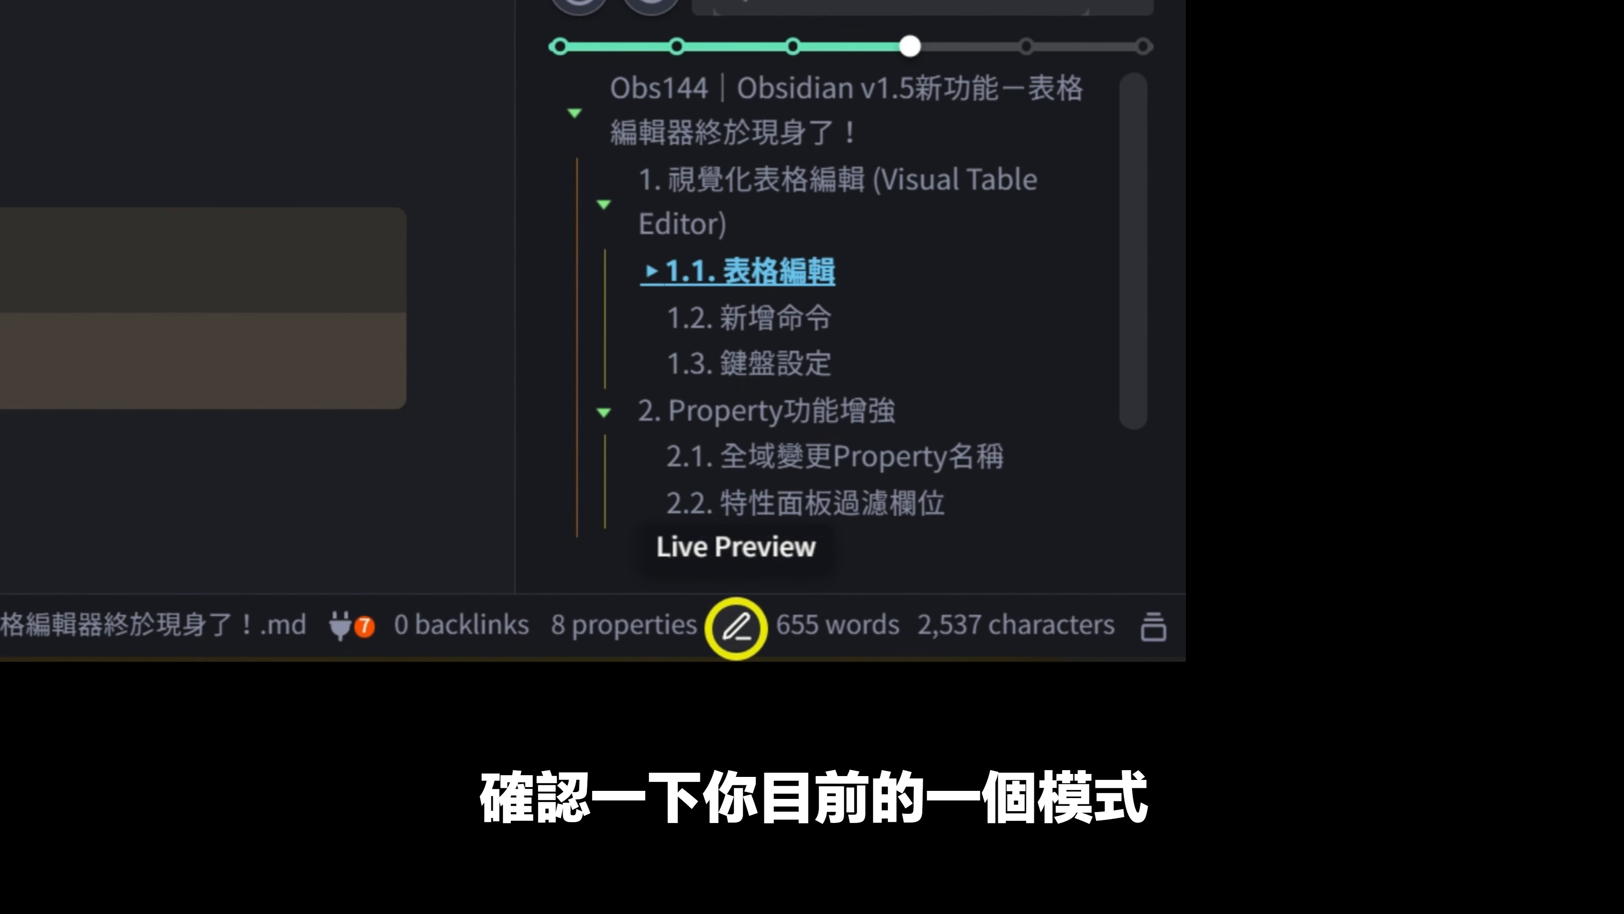
click(736, 628)
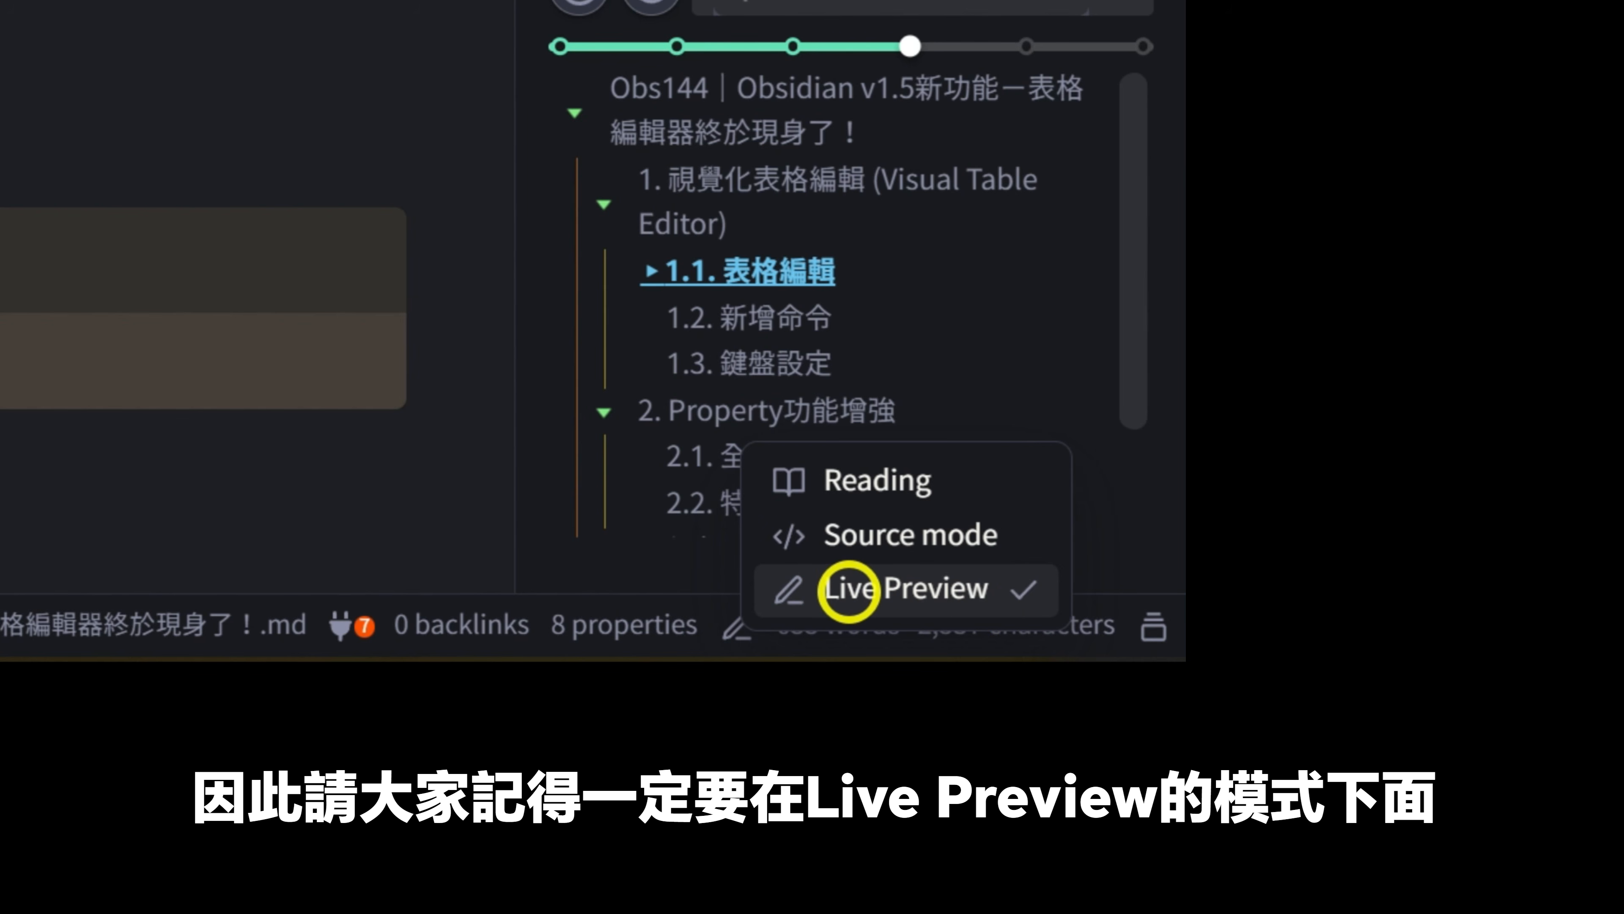
click(5, 358)
Insert a new table on a blank line between the warning callout and the 1.2 heading using the Insert table command
click(126, 353)
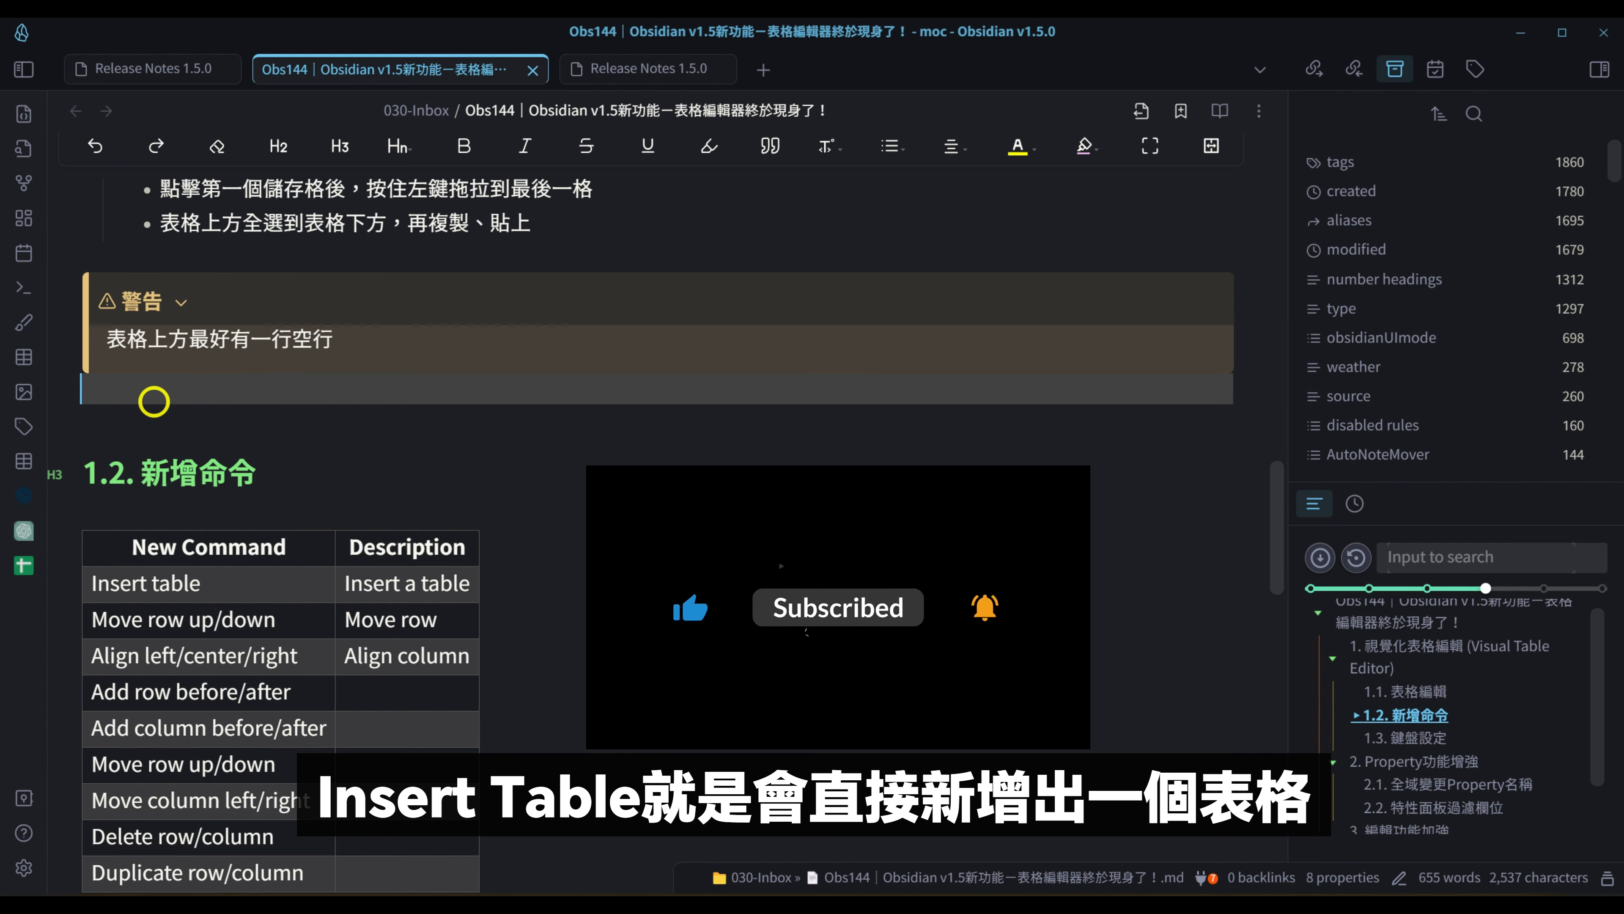
key(Return)
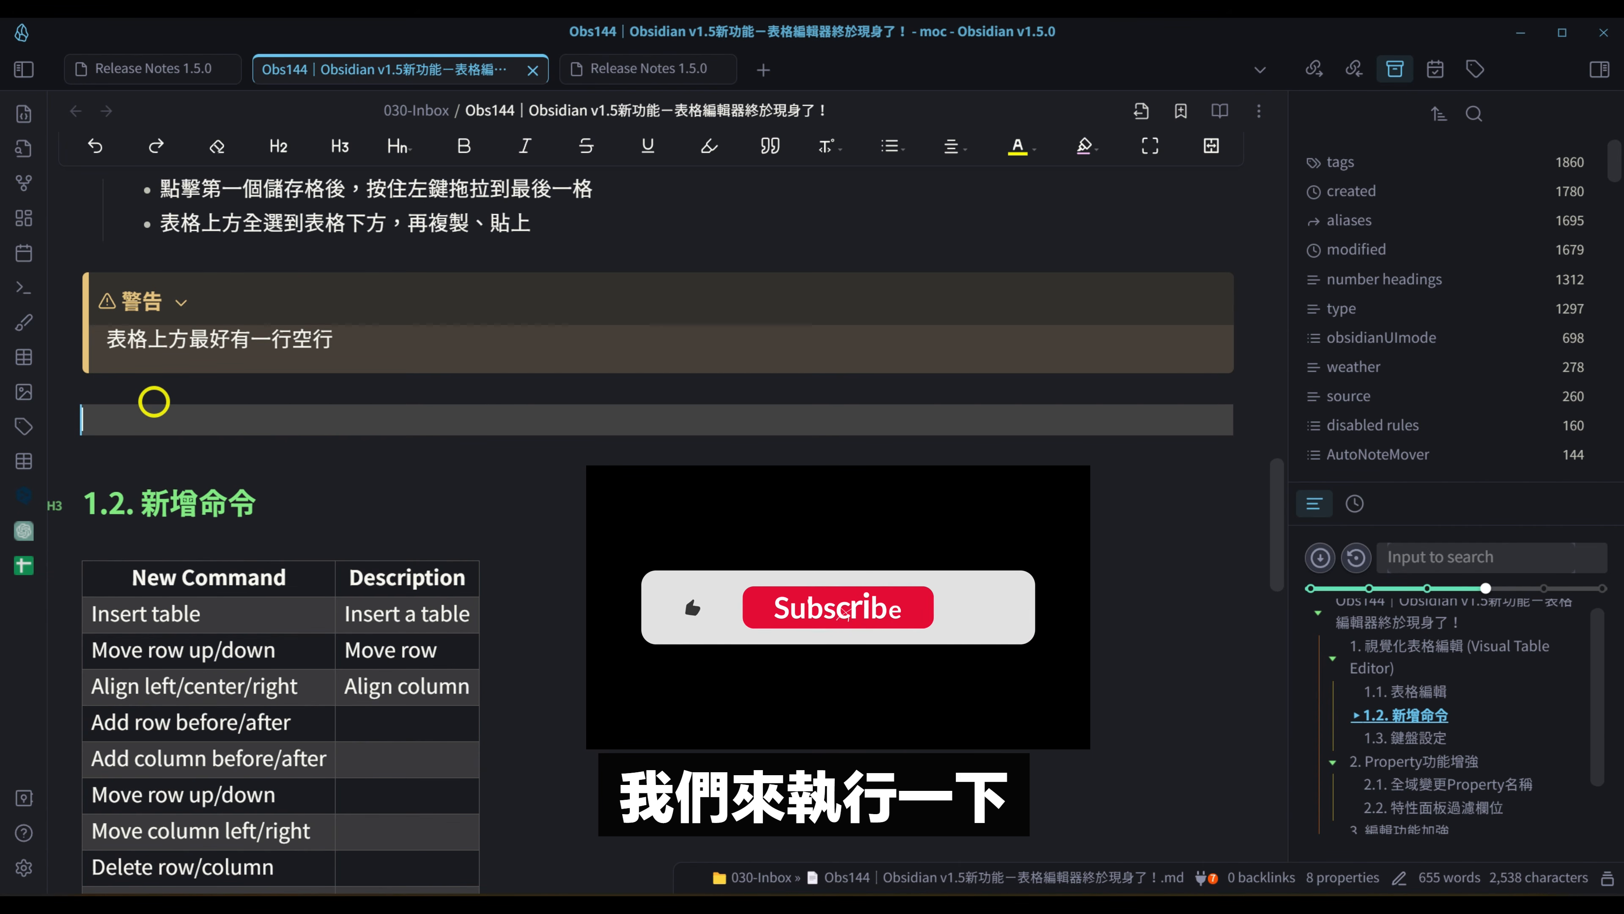
key(ctrl+p)
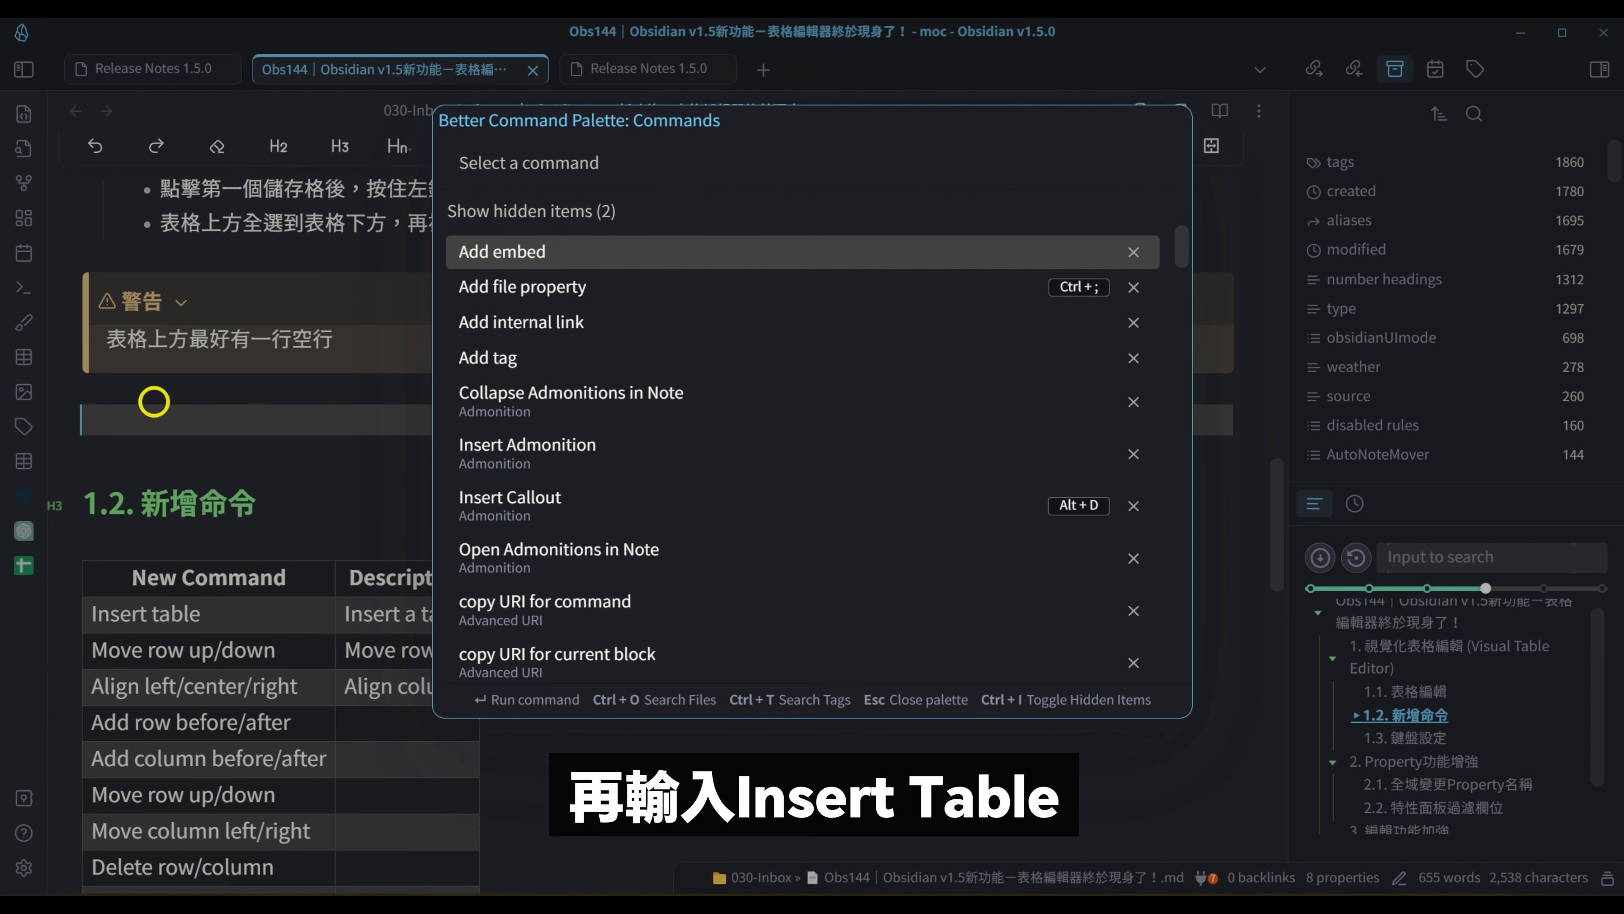
text(insert t)
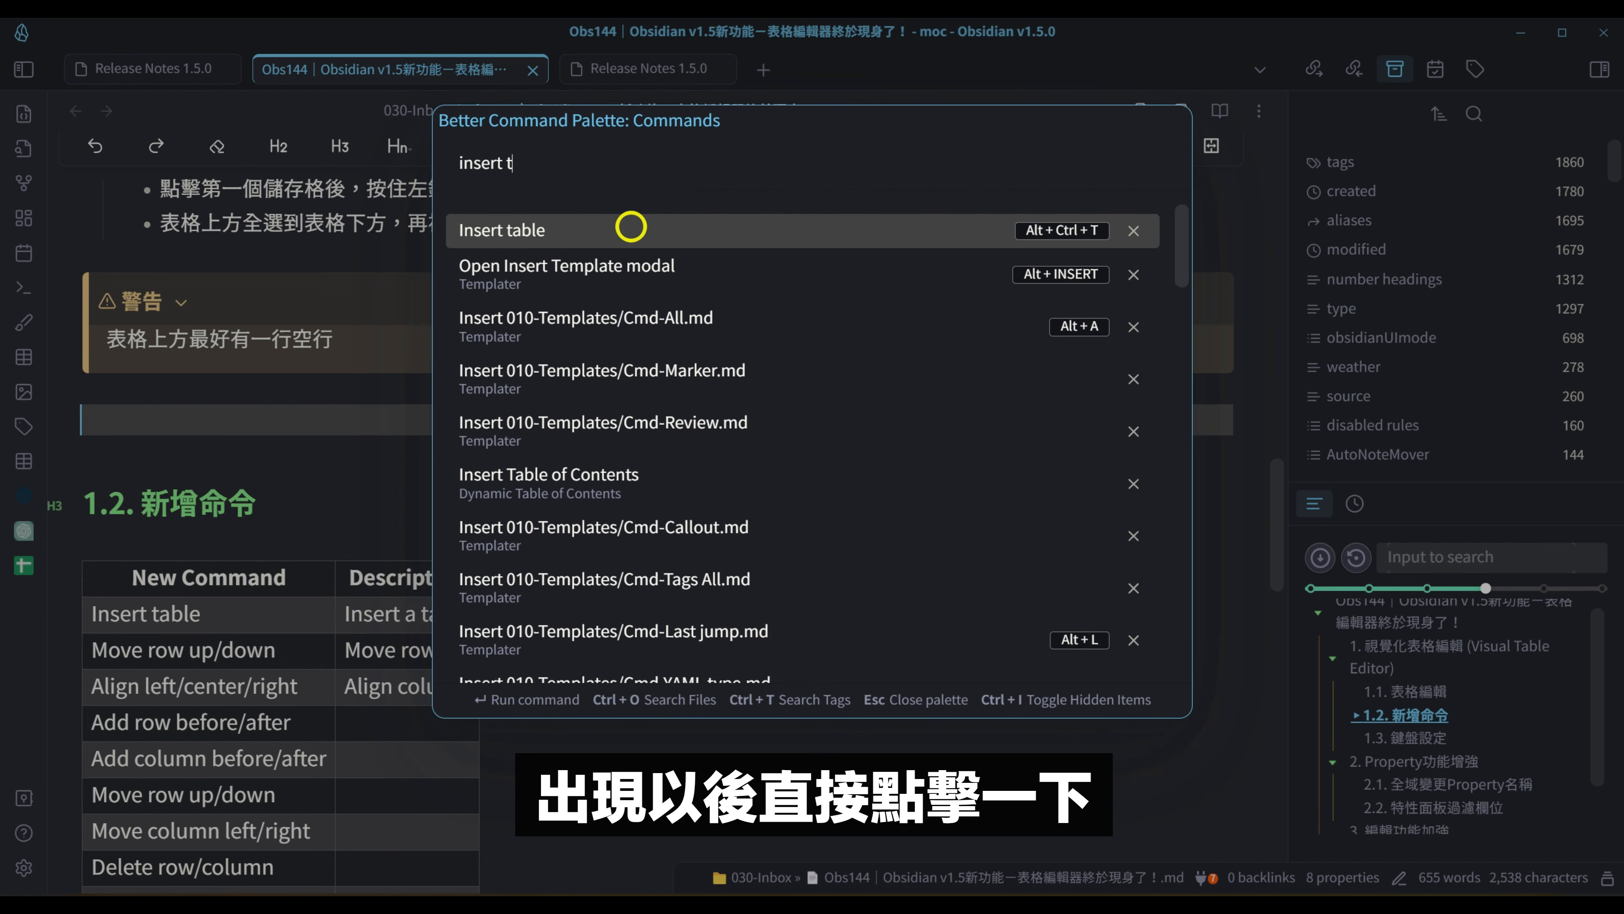
click(635, 230)
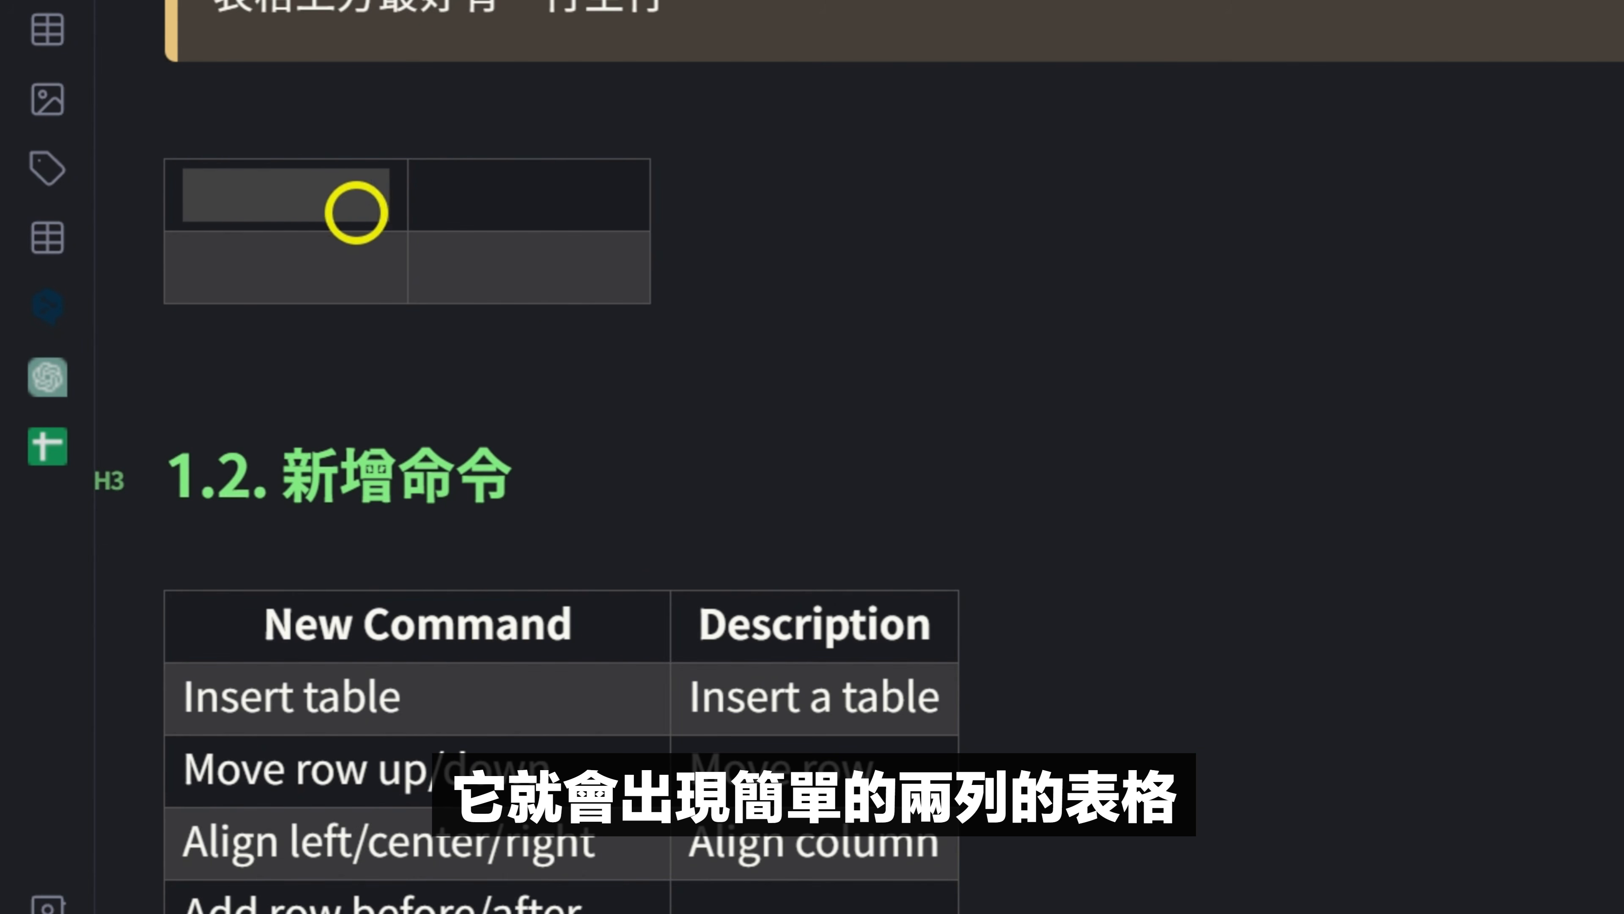
Fill the new table's header cells with aa and bb, and return to the aa cell
text(aa)
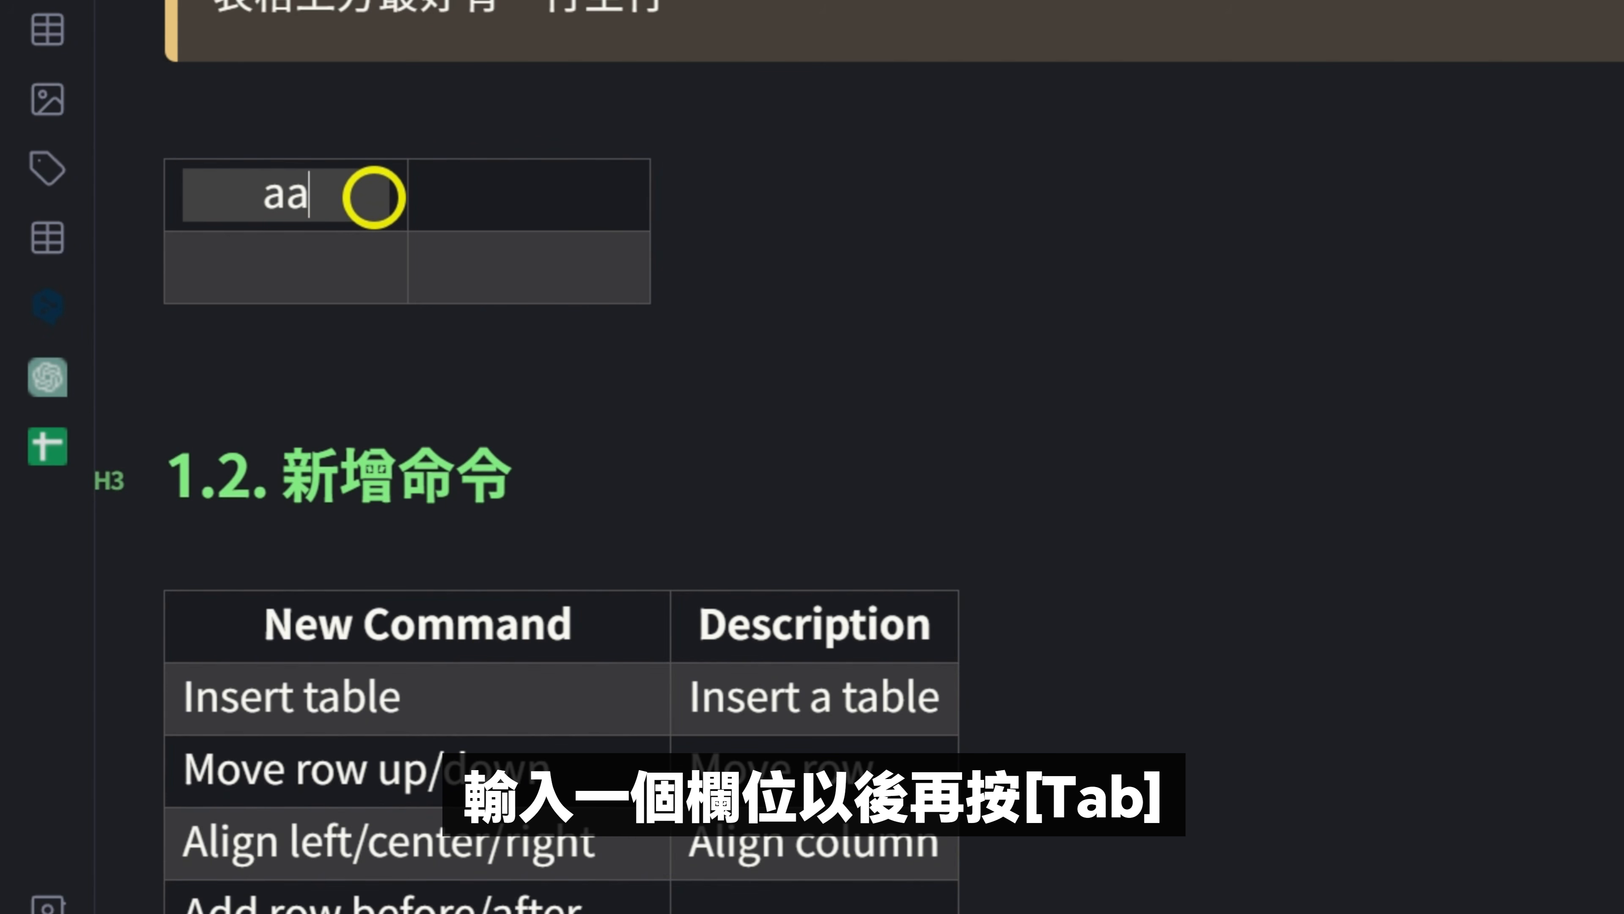
key(Tab)
text(bb)
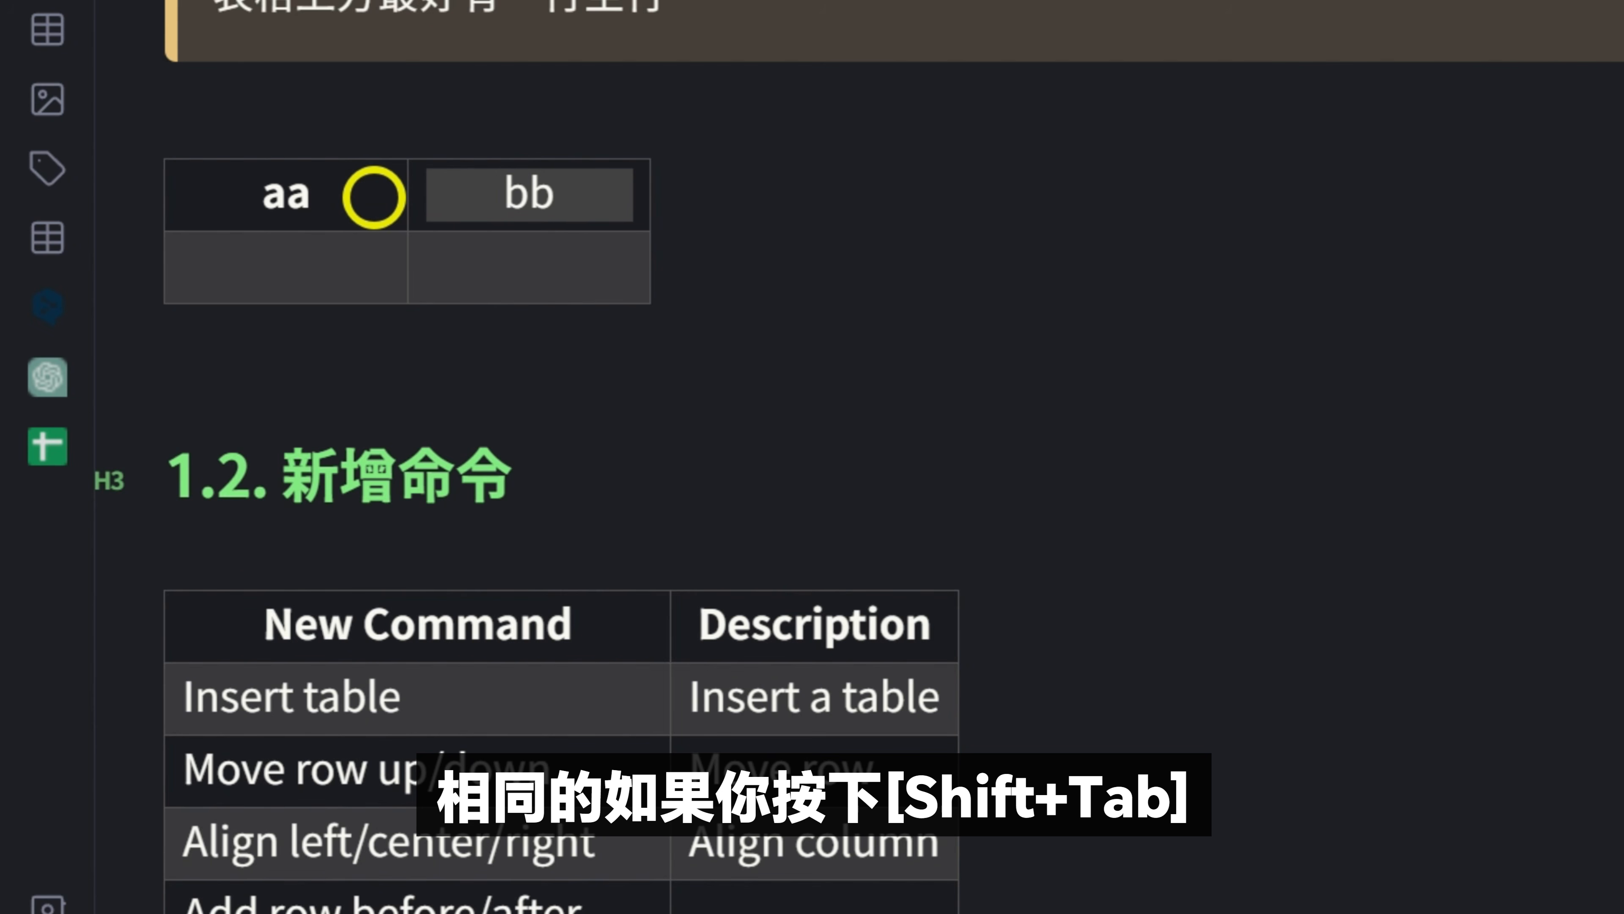
key(shift+Tab)
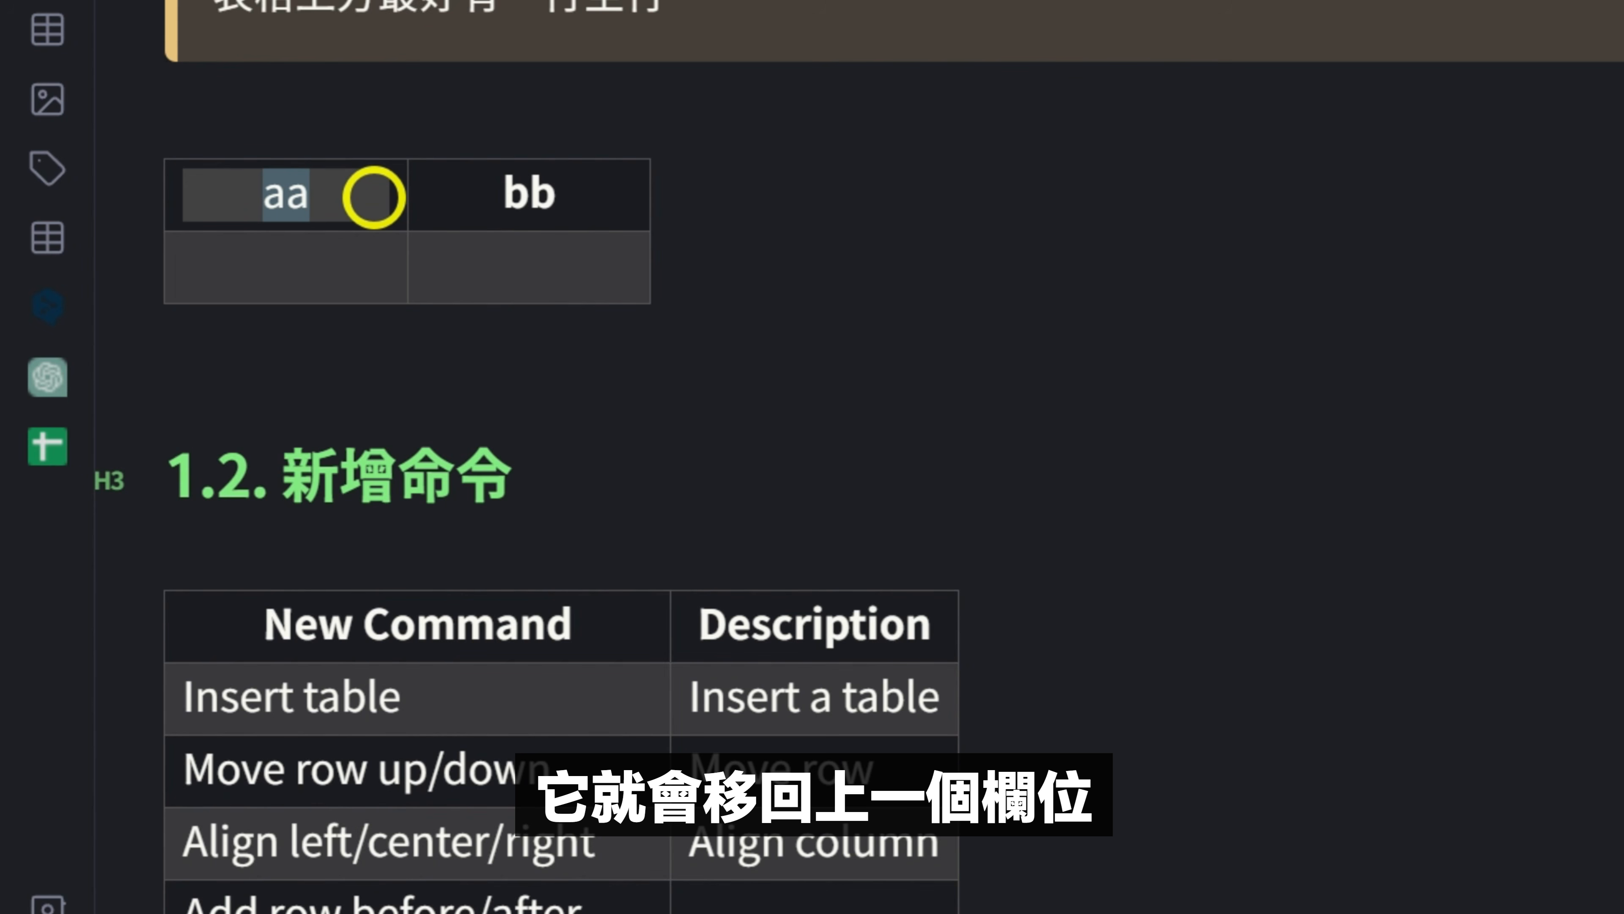
key(Left)
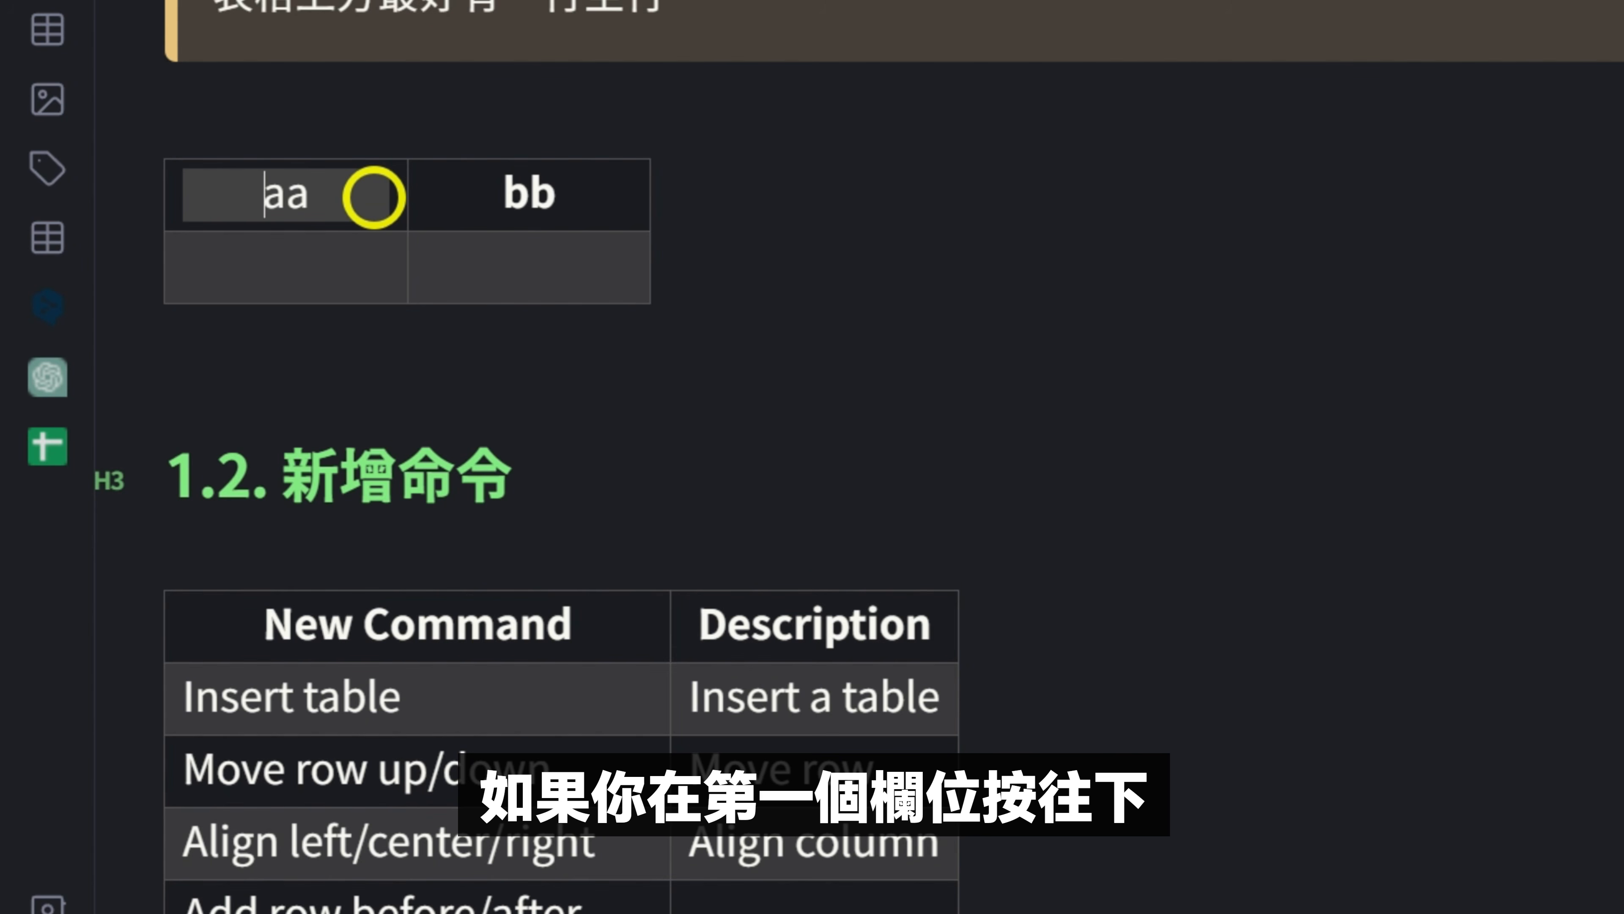
Fill the row below the header with 11 and 22, moving back and forth between its two cells
key(Down)
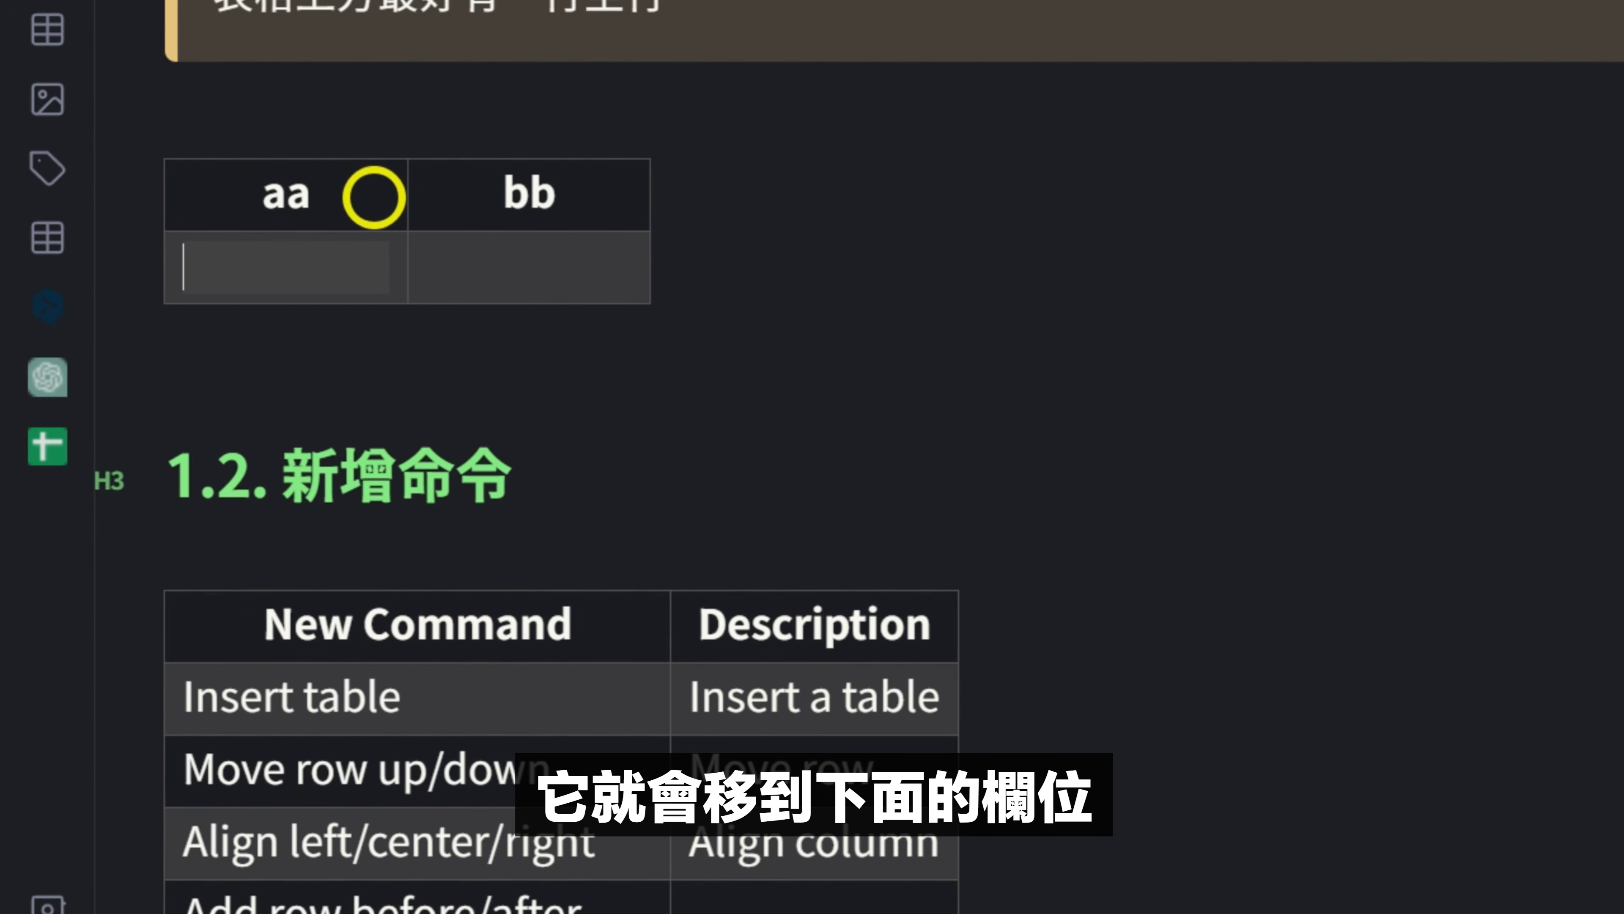
text(11)
key(Right)
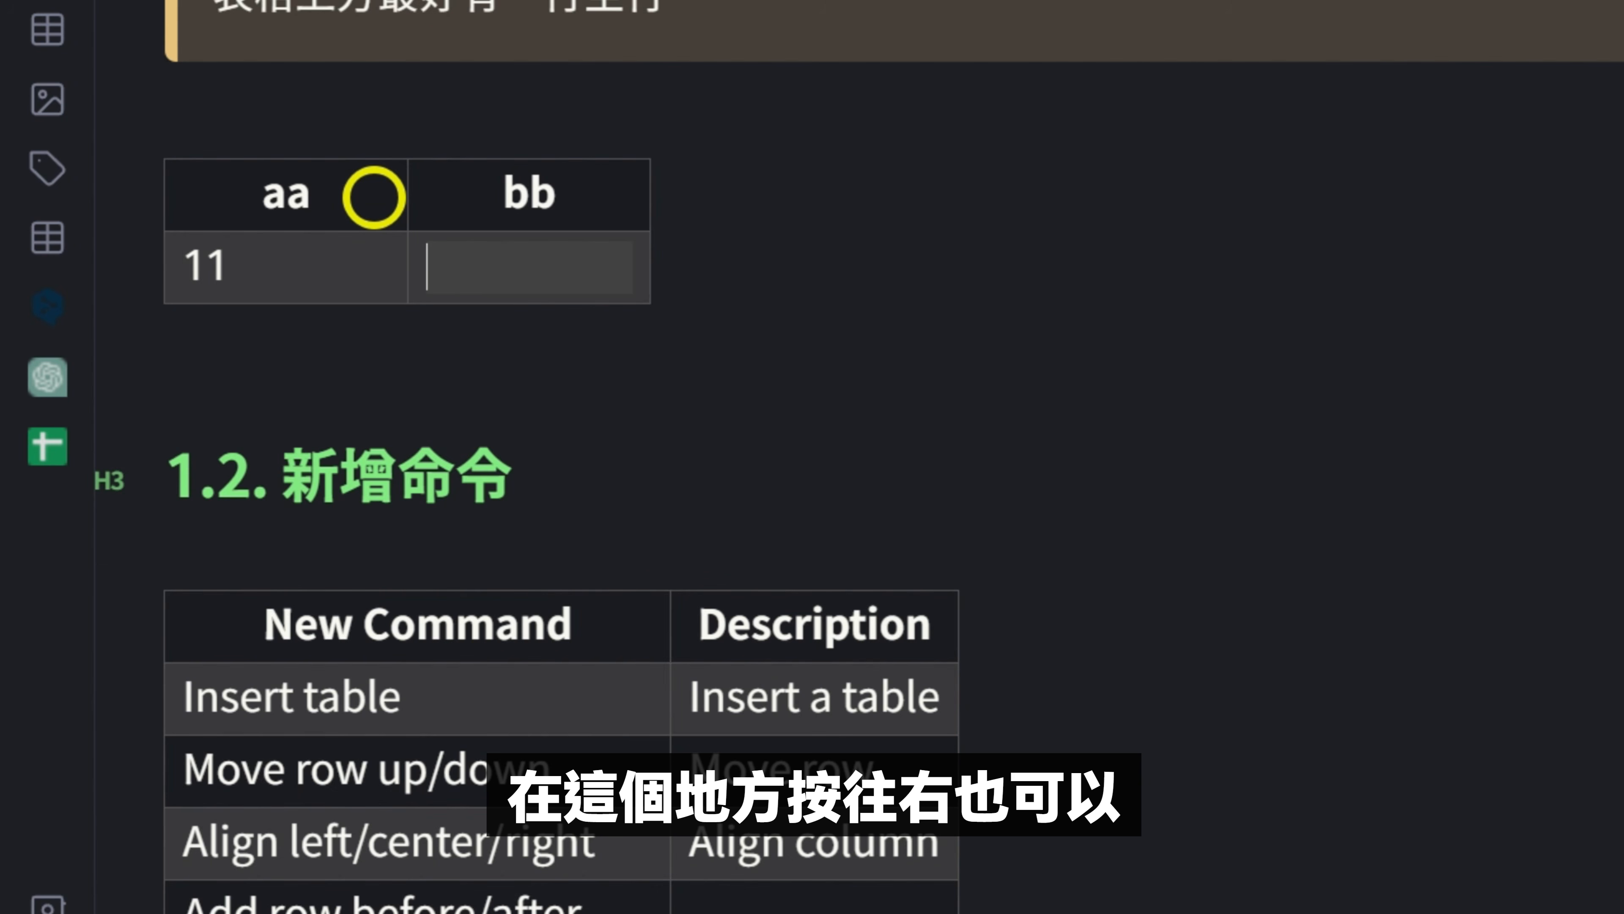
key(Left)
key(Right)
key(shift+Tab)
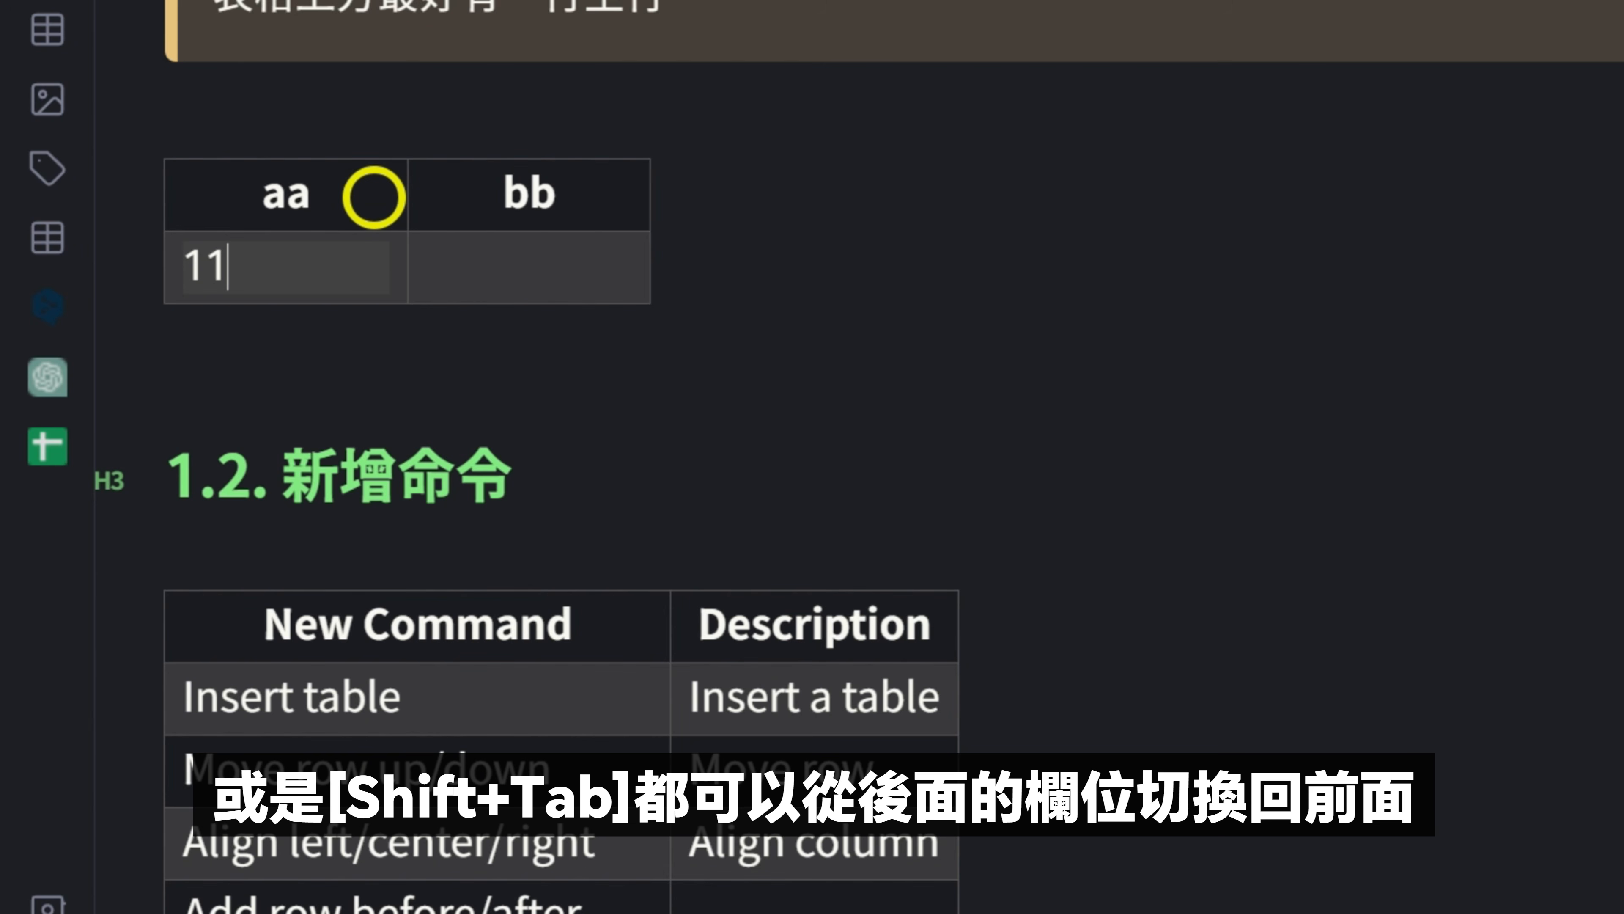
key(Tab)
key(shift+Tab)
key(Tab)
text(22)
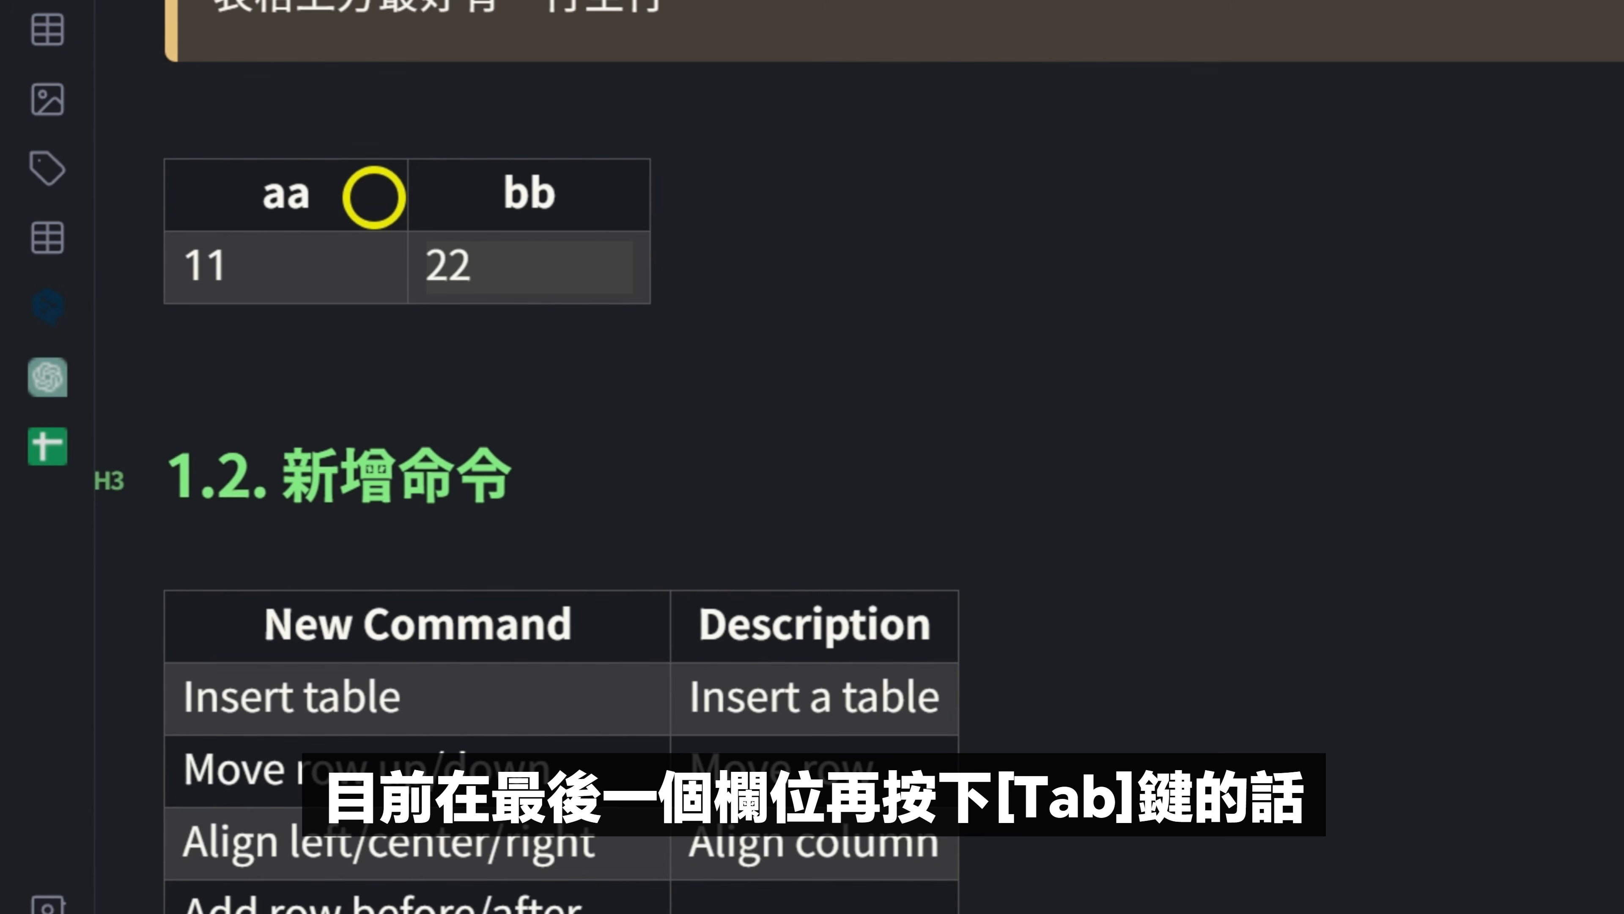
Append a row after the last cell of the table and fill it with 33 and 44
key(Tab)
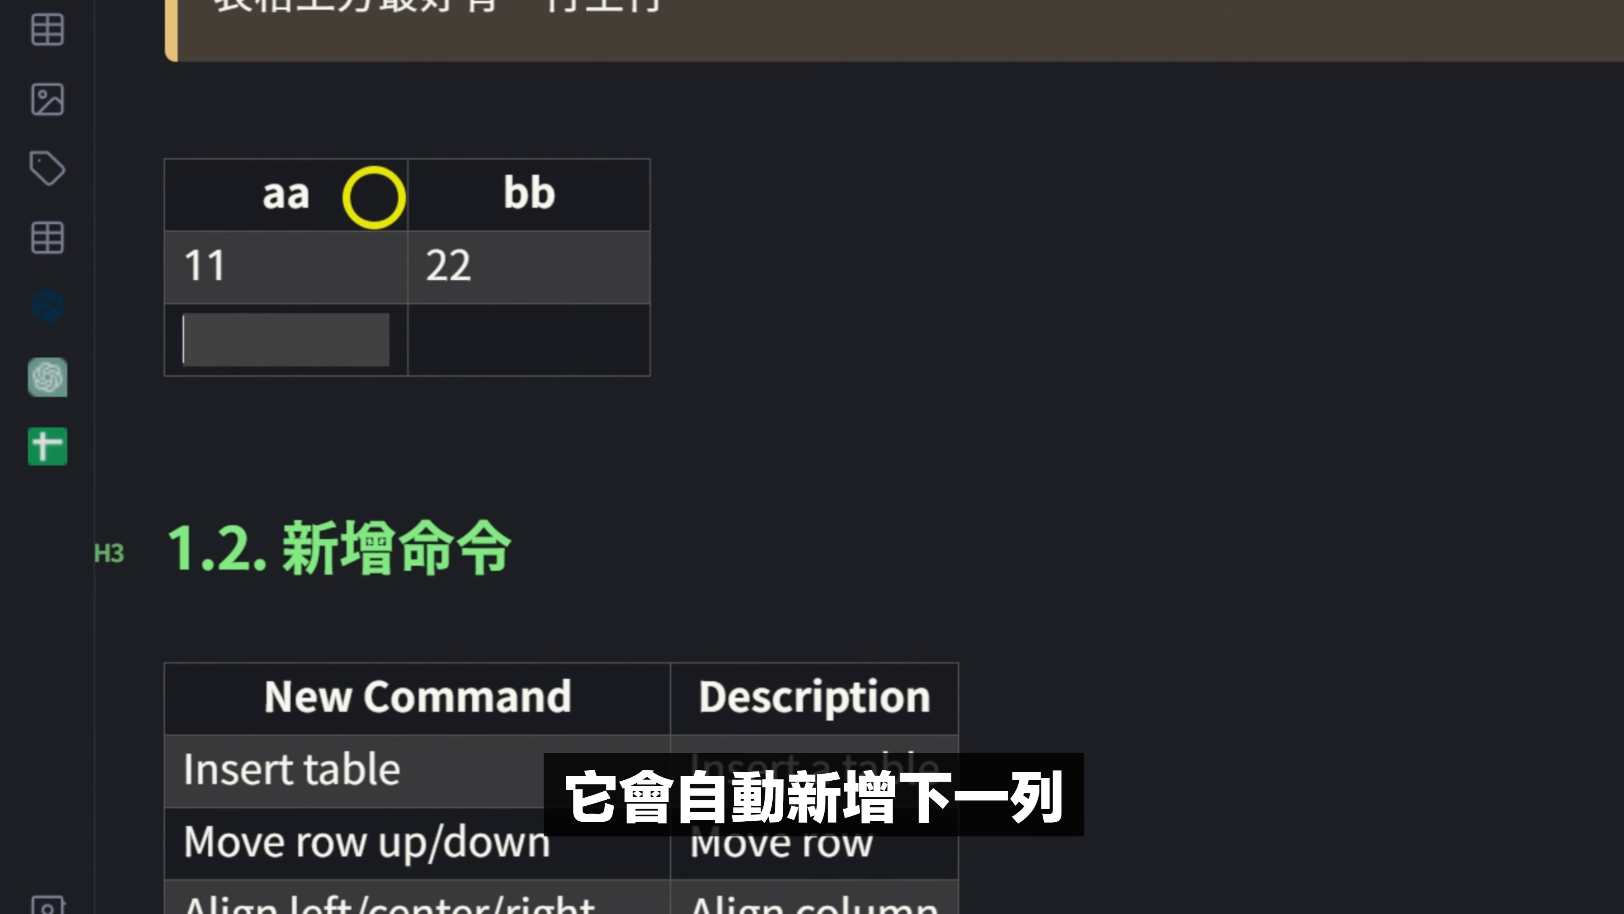
text(33)
key(Tab)
text(44)
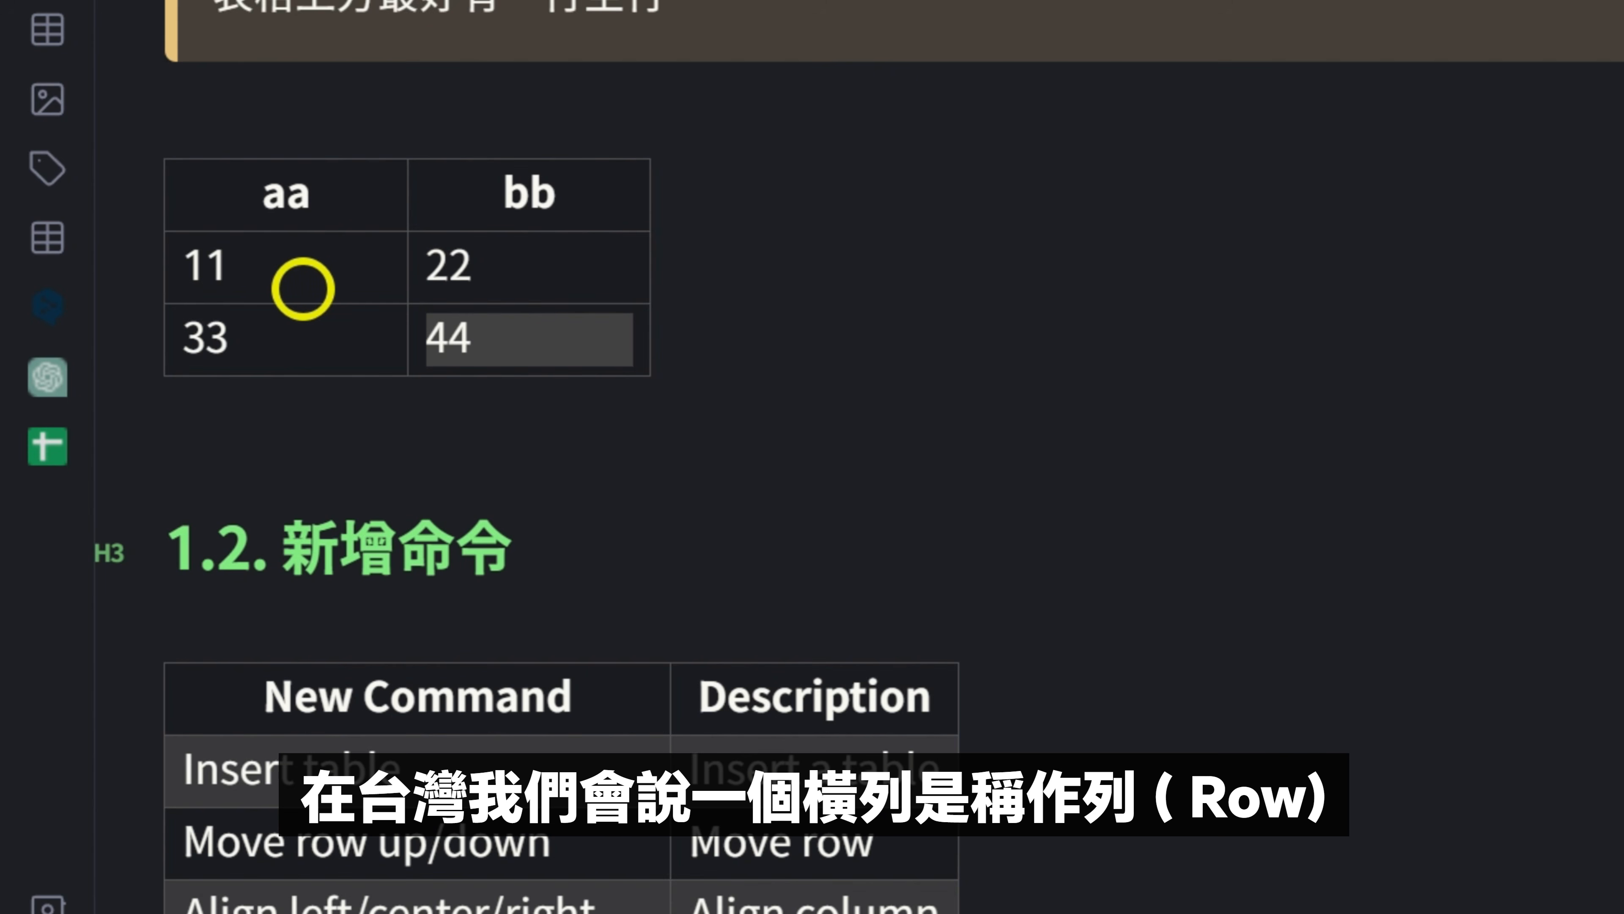
Add a row directly below the aa/bb header row and fill it with qq and ww
click(323, 265)
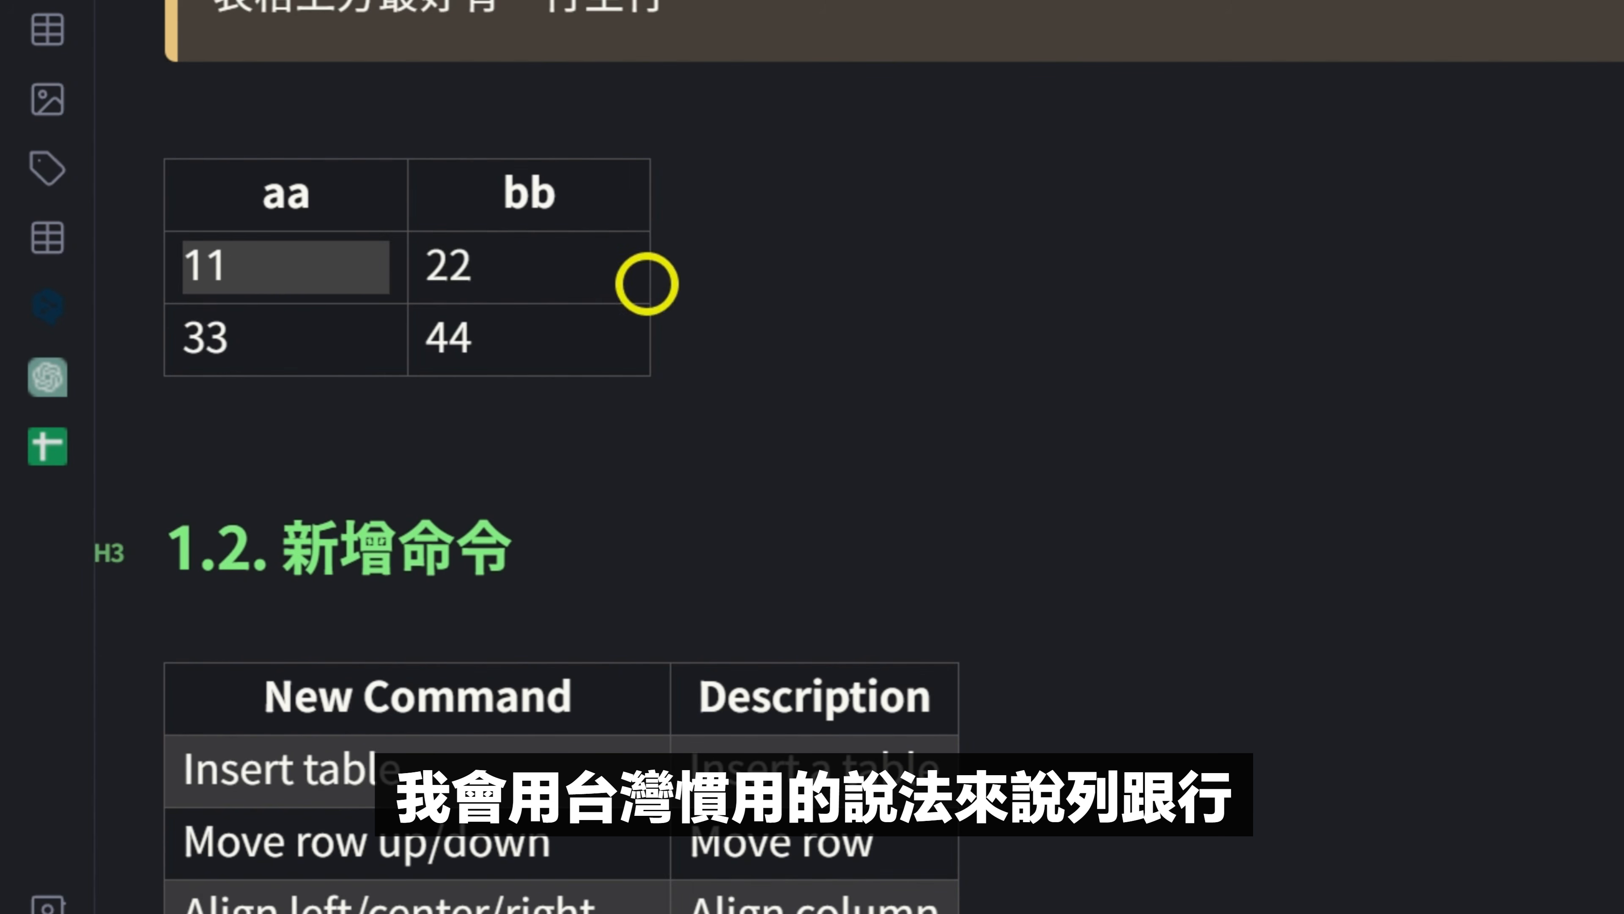
click(334, 176)
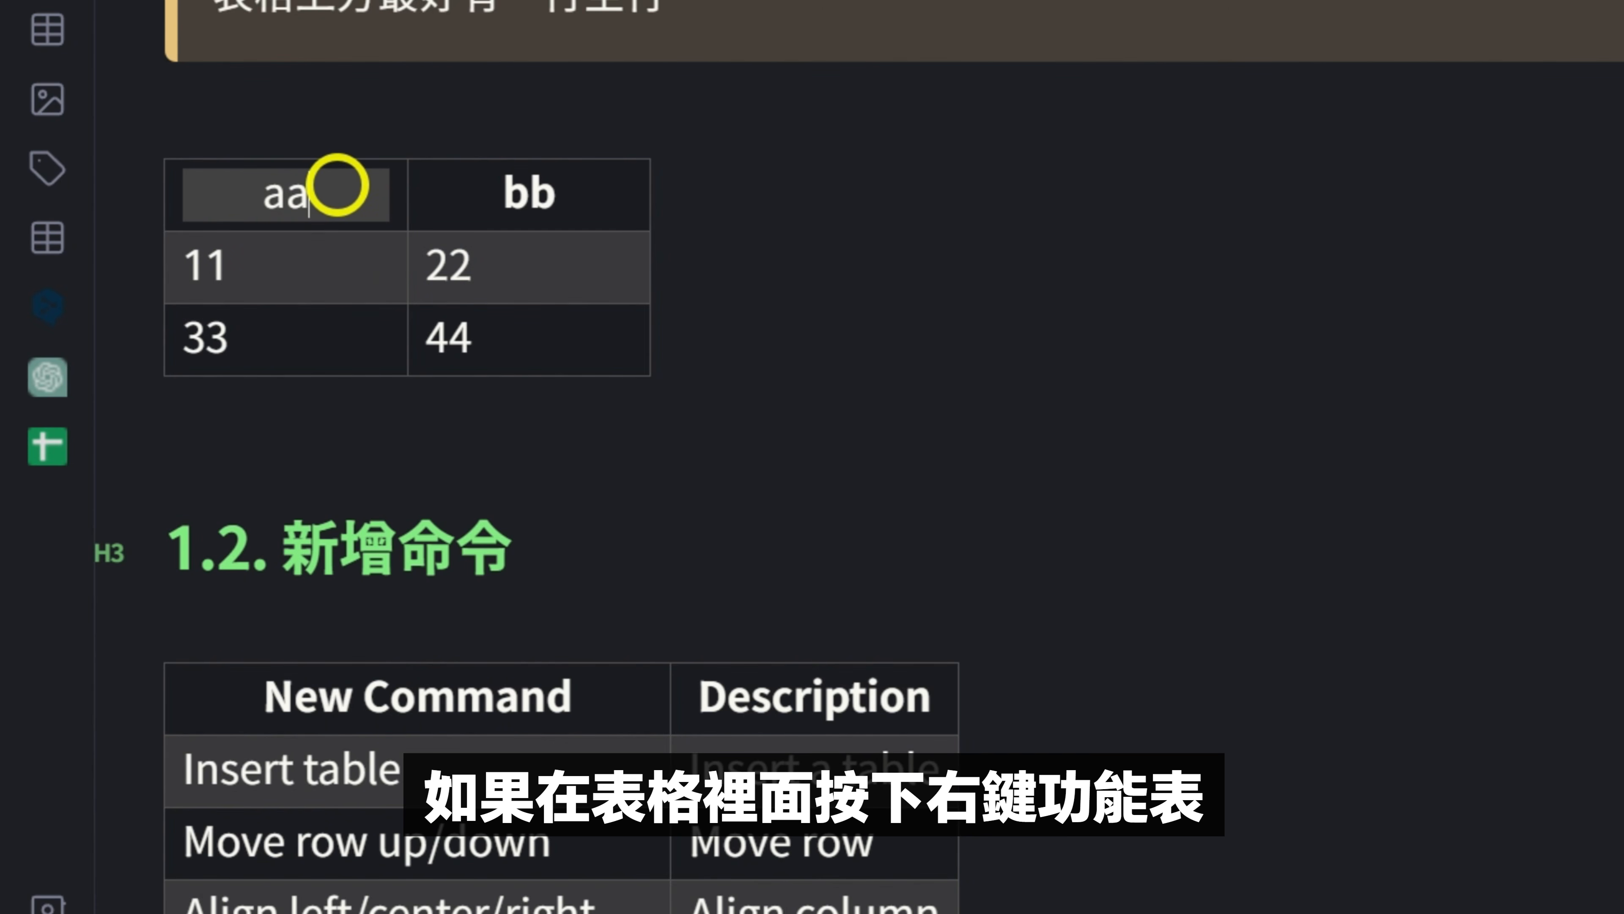
right_click(336, 183)
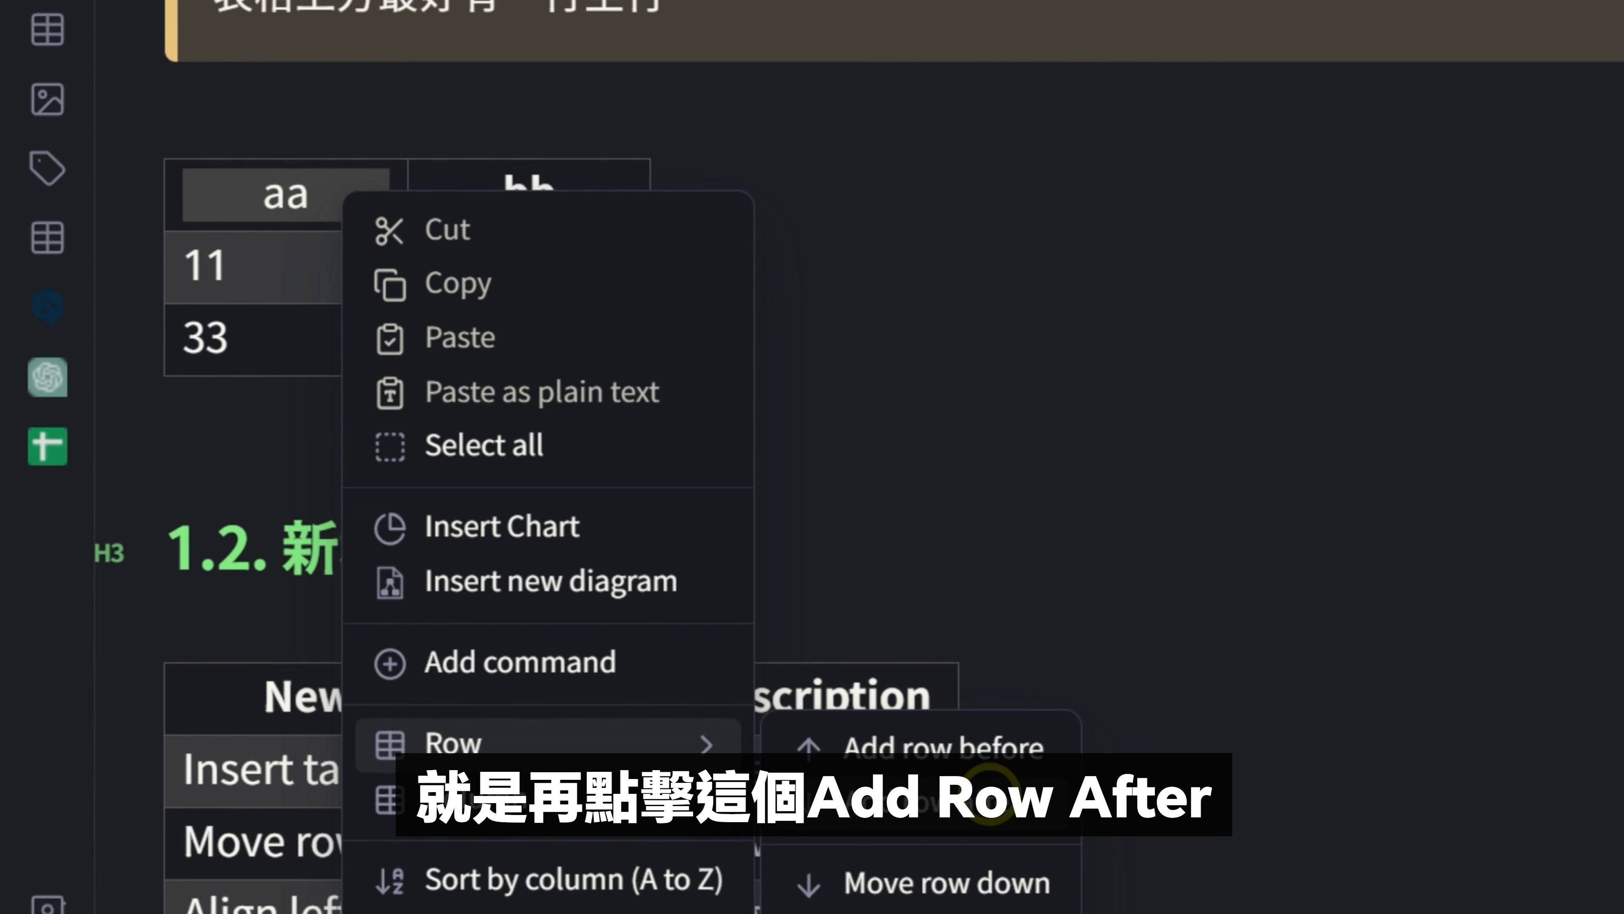
click(1026, 793)
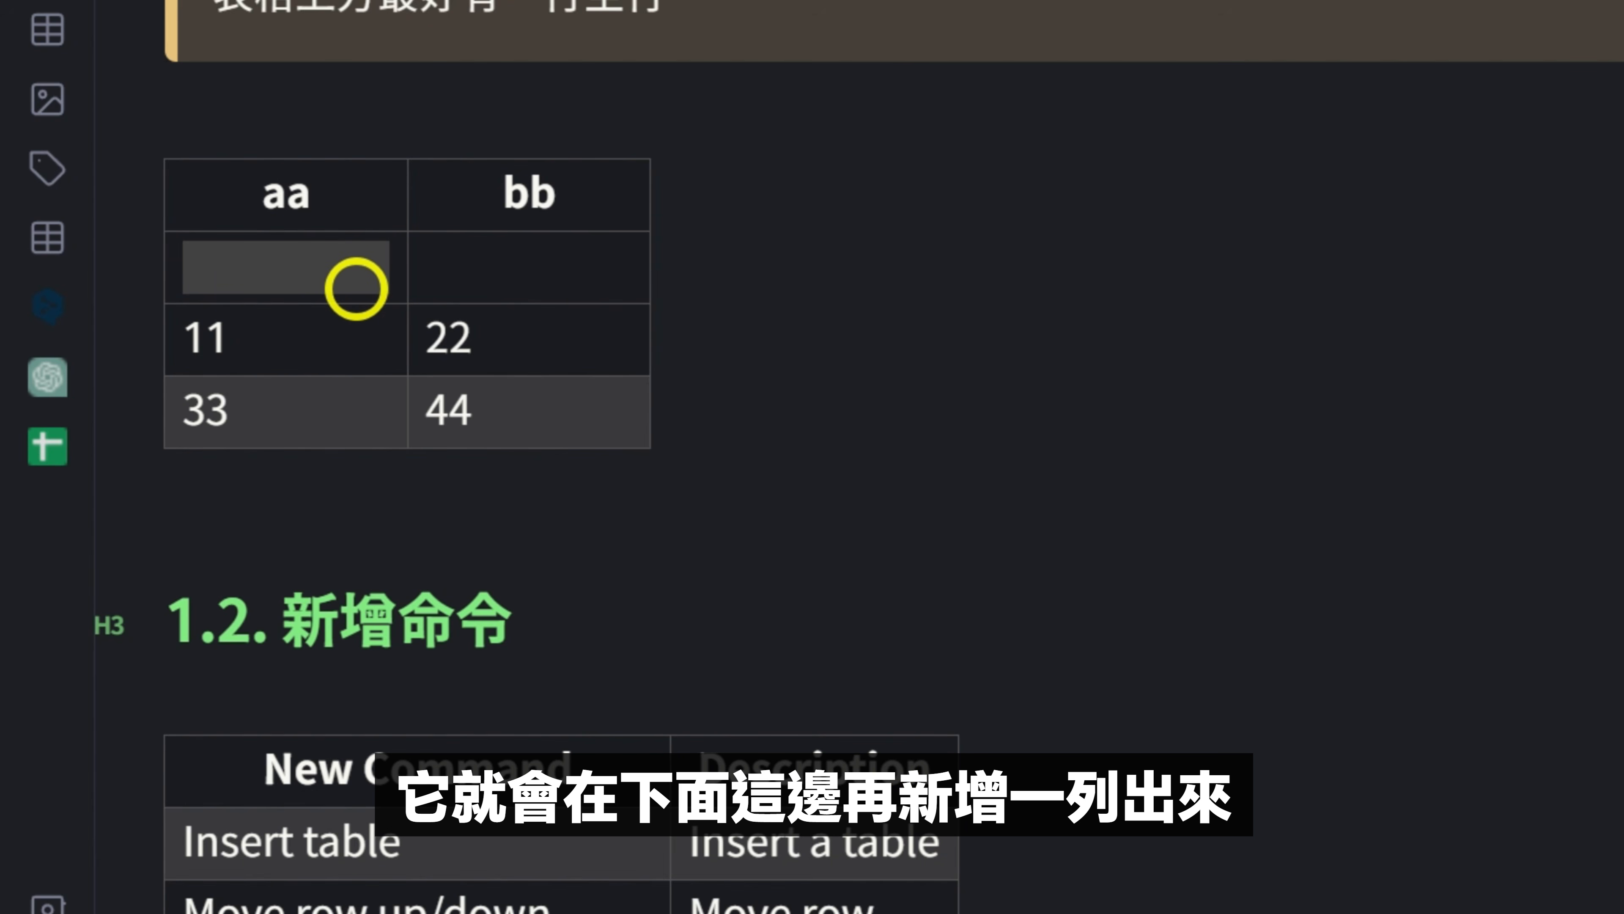
Add a column after the bb column and fill it from the header downward with cc, ee, 33 and 55
right_click(540, 179)
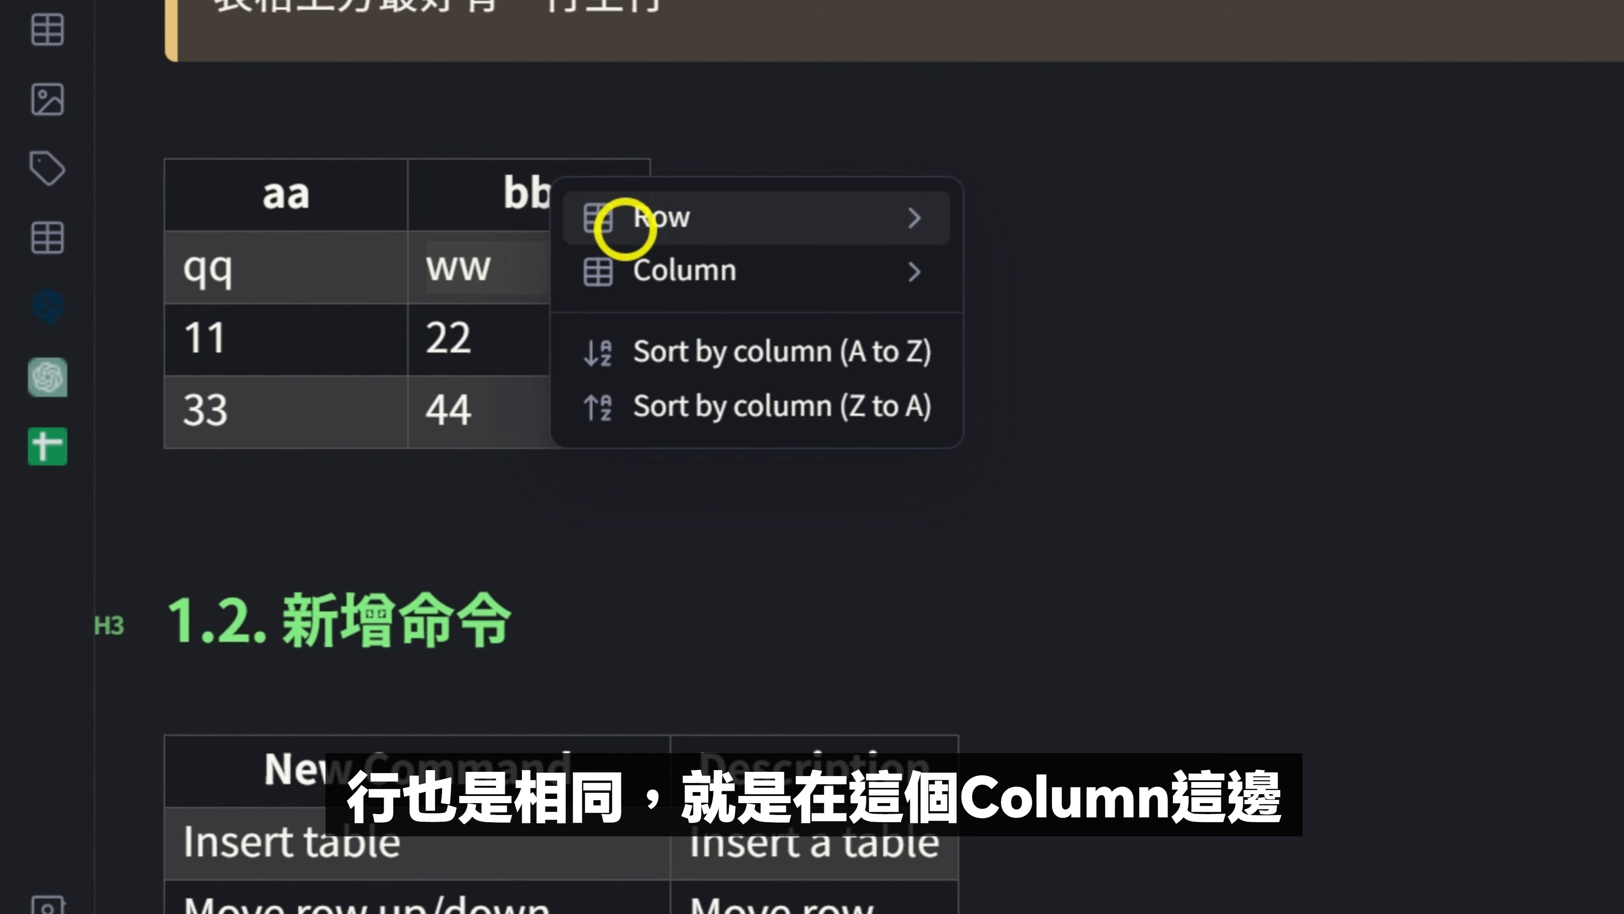
mouse_move(751, 260)
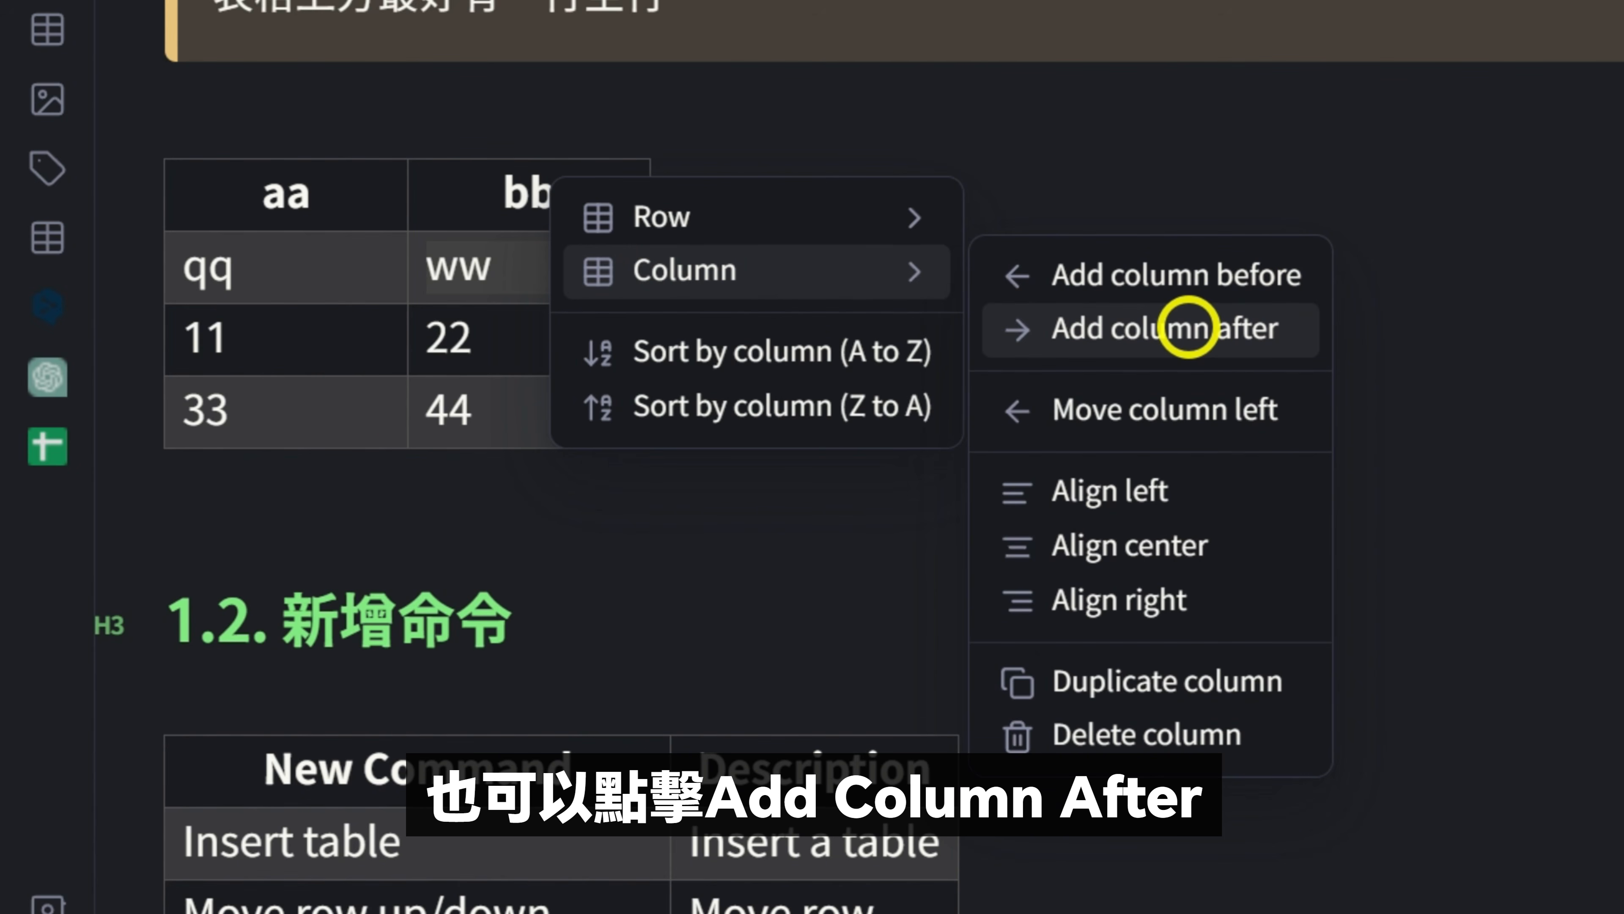
click(1187, 328)
text(cc)
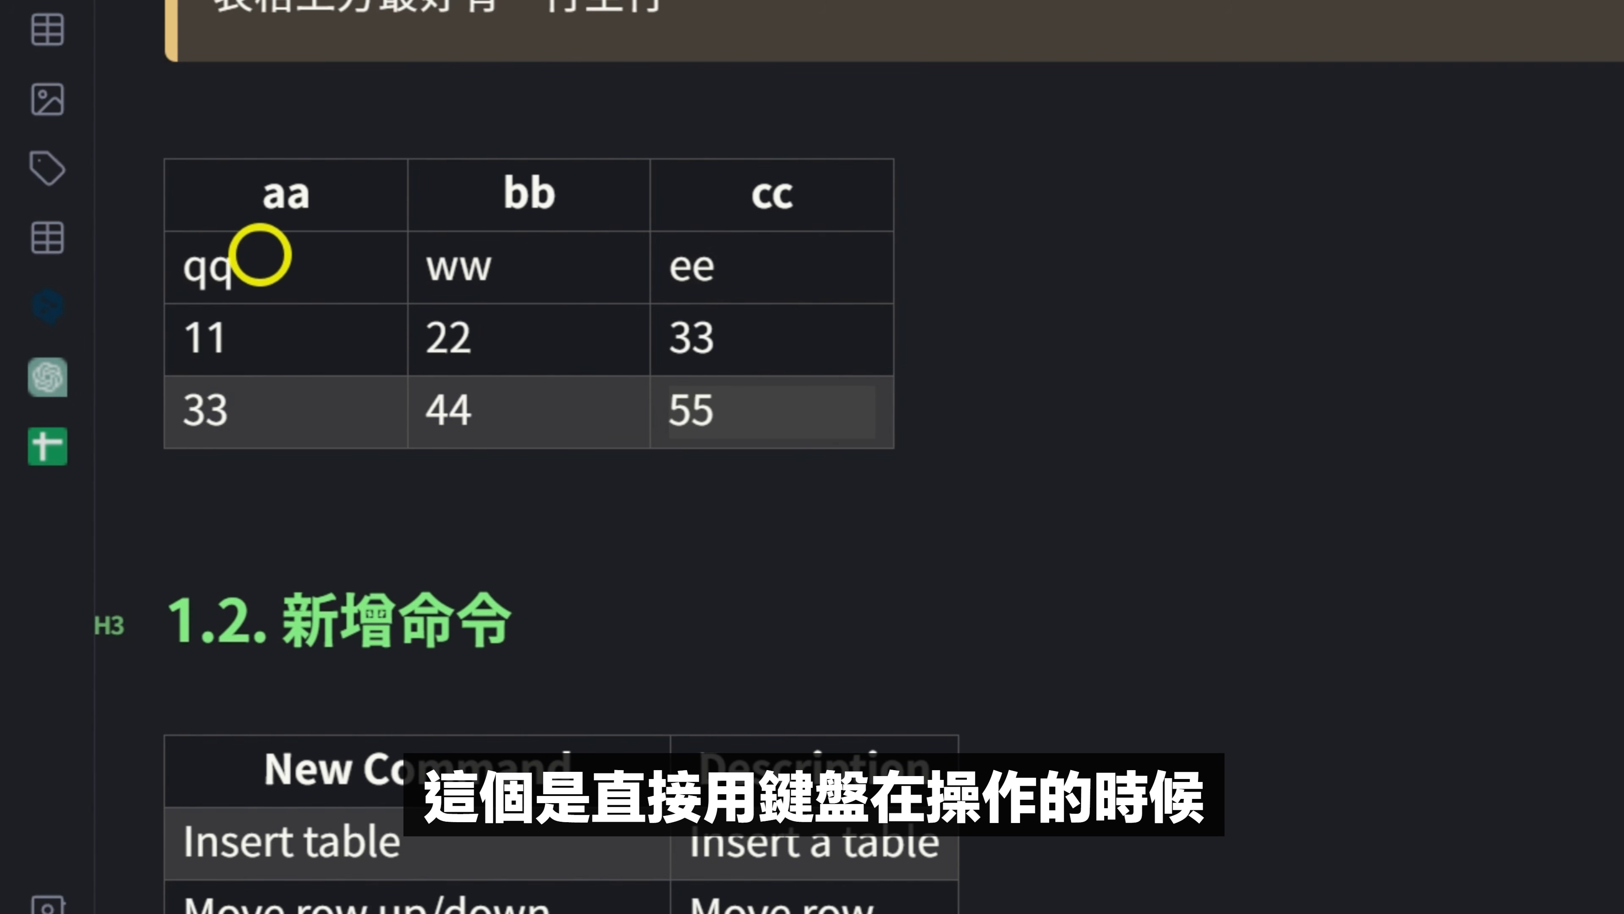
Move through the cells around ww and select the table's first three rows, header included
click(263, 256)
key(Tab)
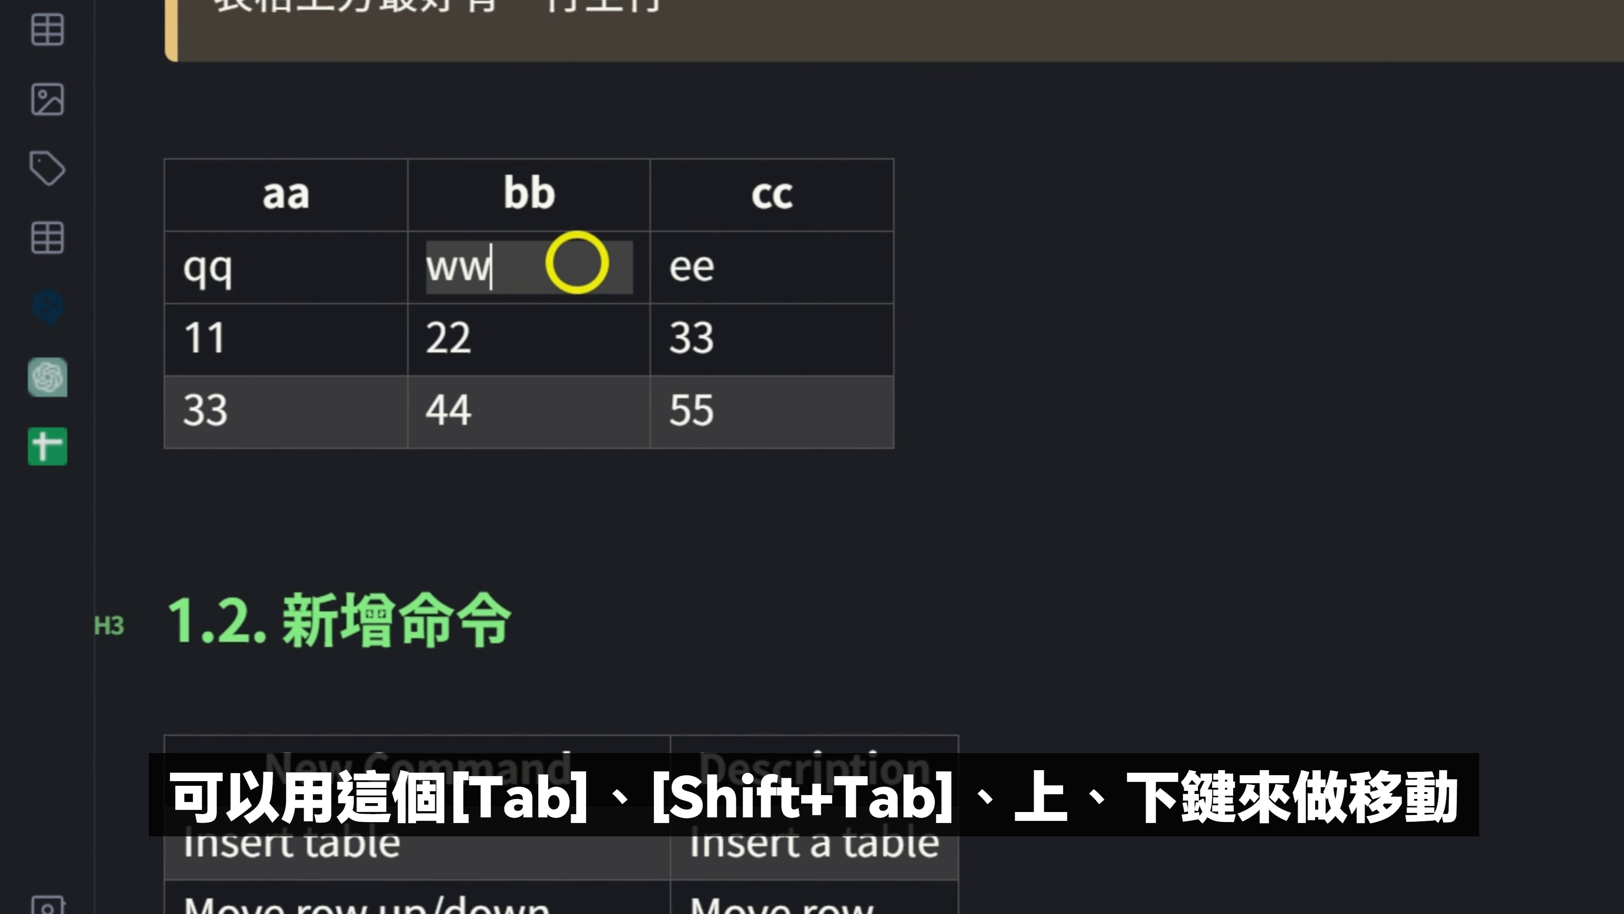
key(Down)
key(Up)
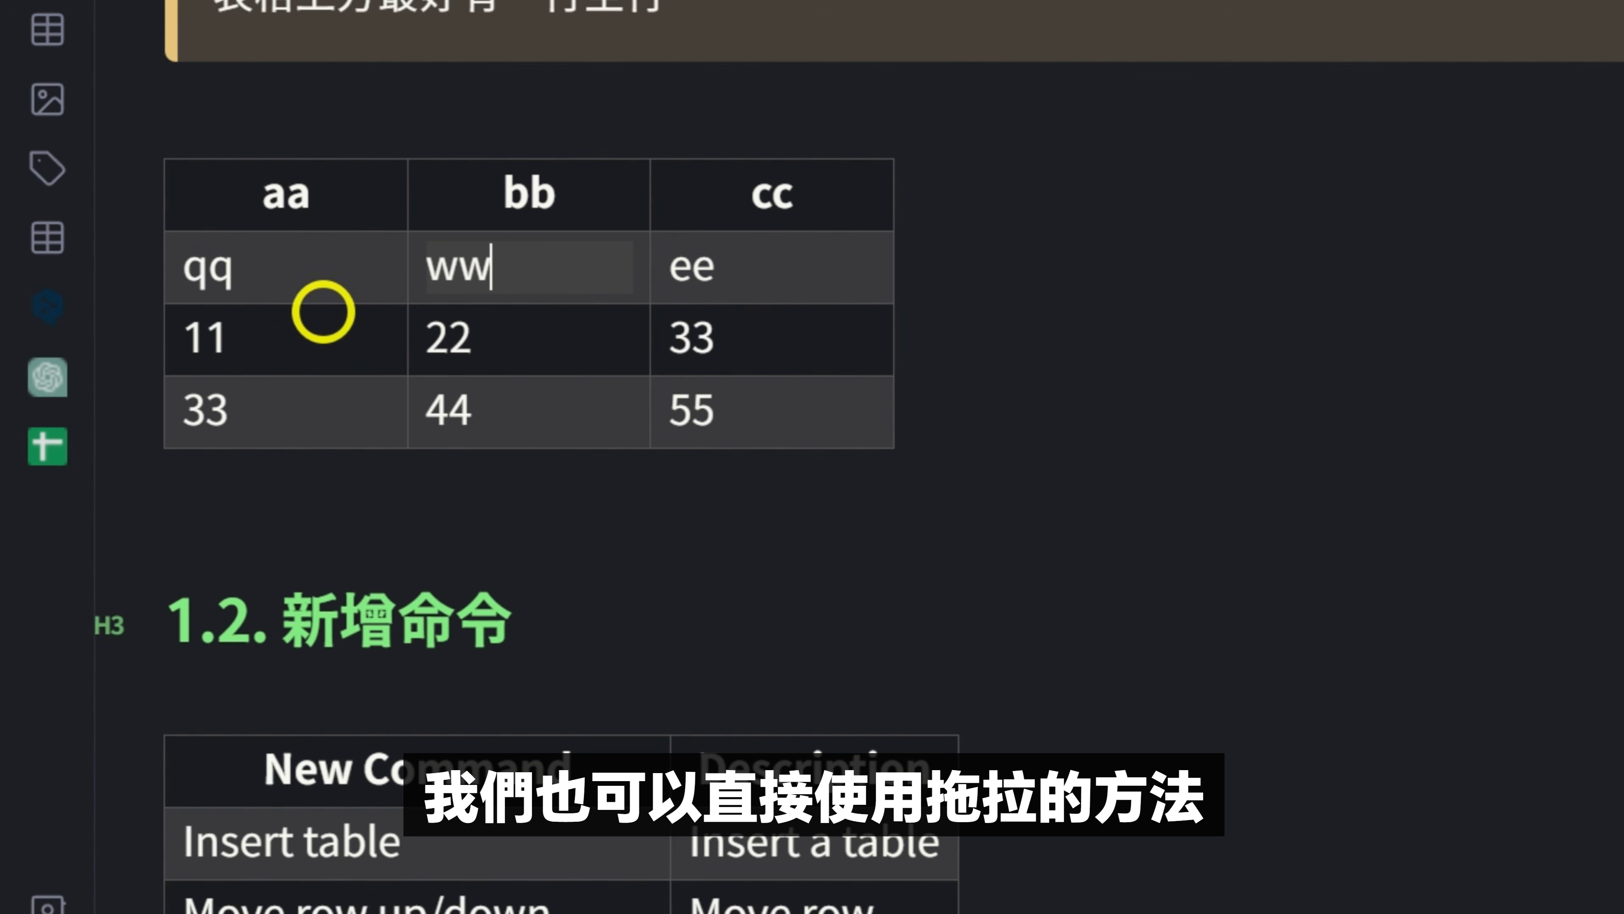
drag(212, 231, 701, 334)
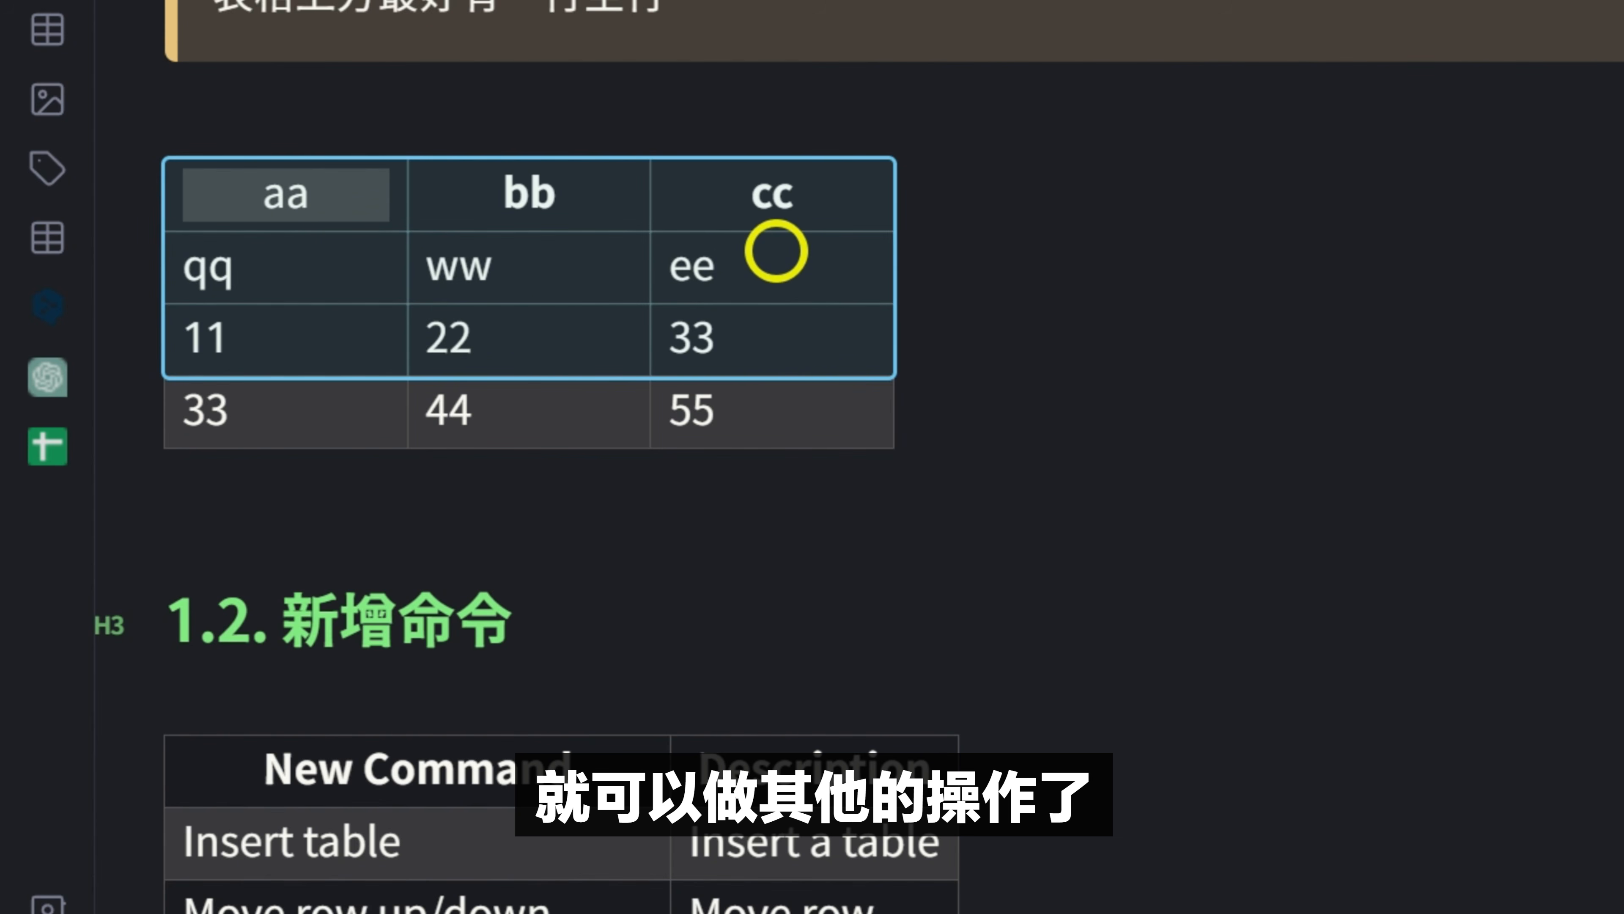
Delete the whole row containing 11, 22 and 33 from the table
drag(326, 272, 845, 352)
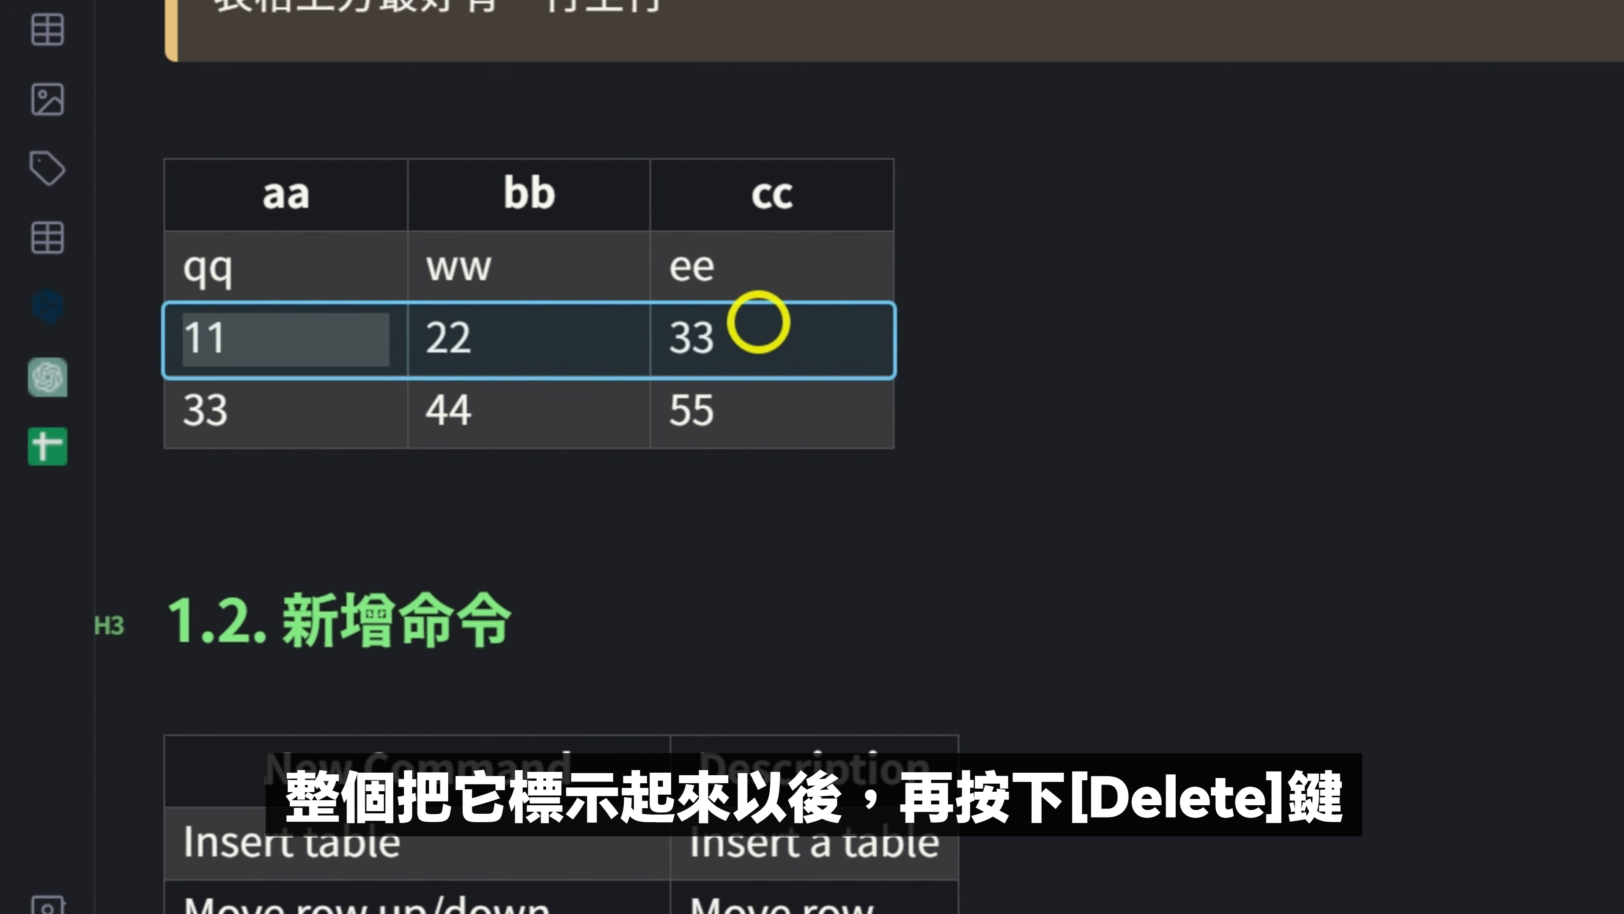
key(Delete)
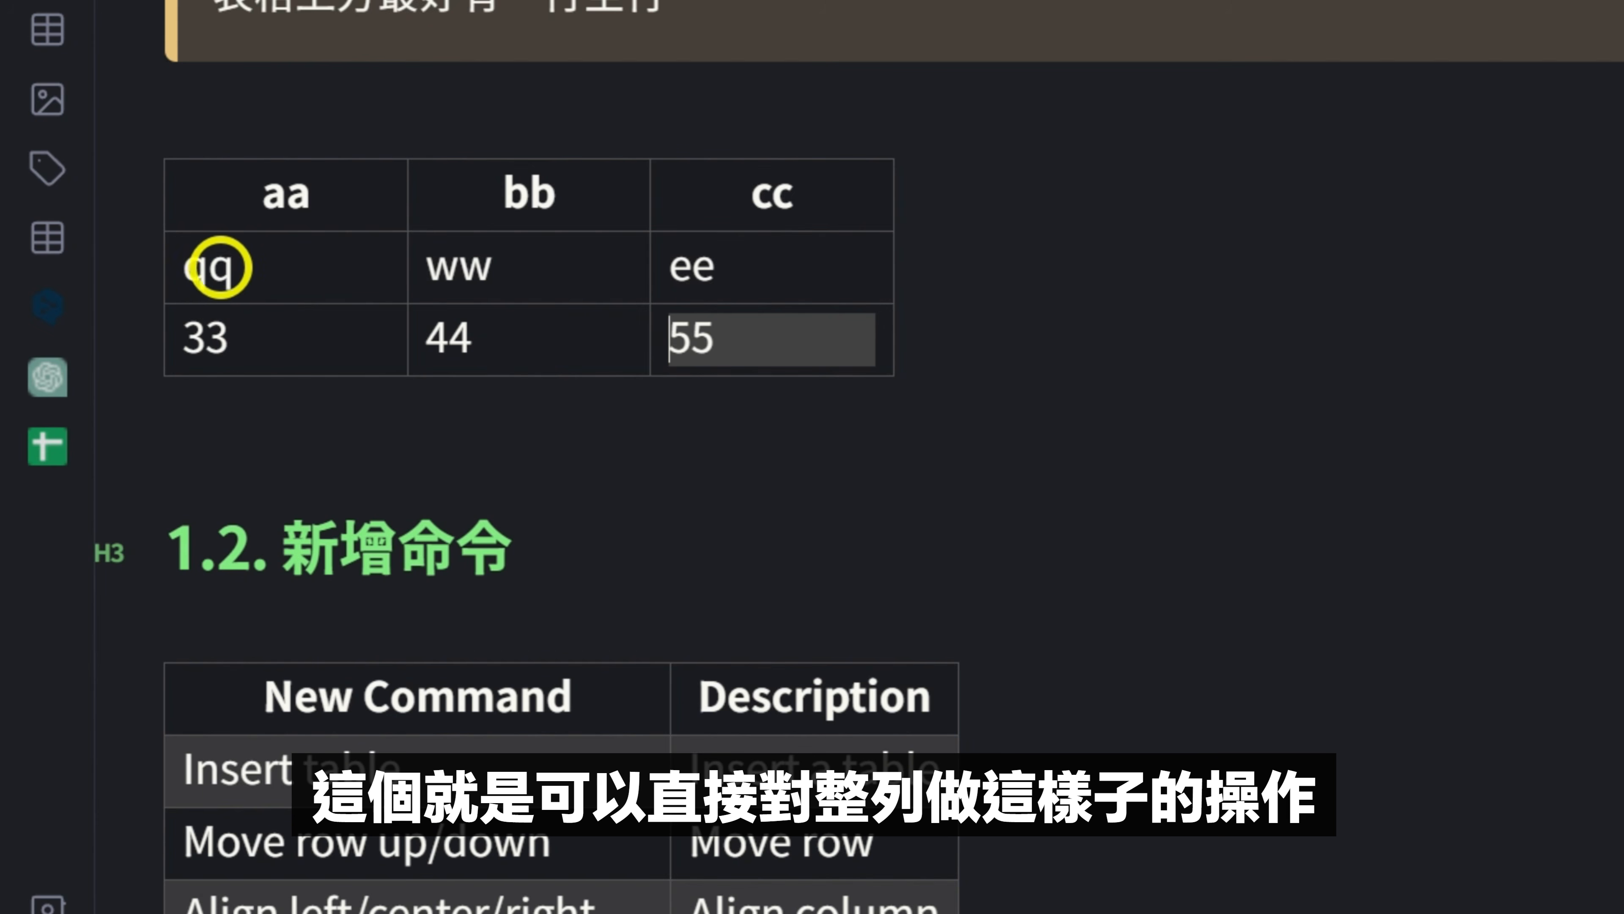
click(763, 325)
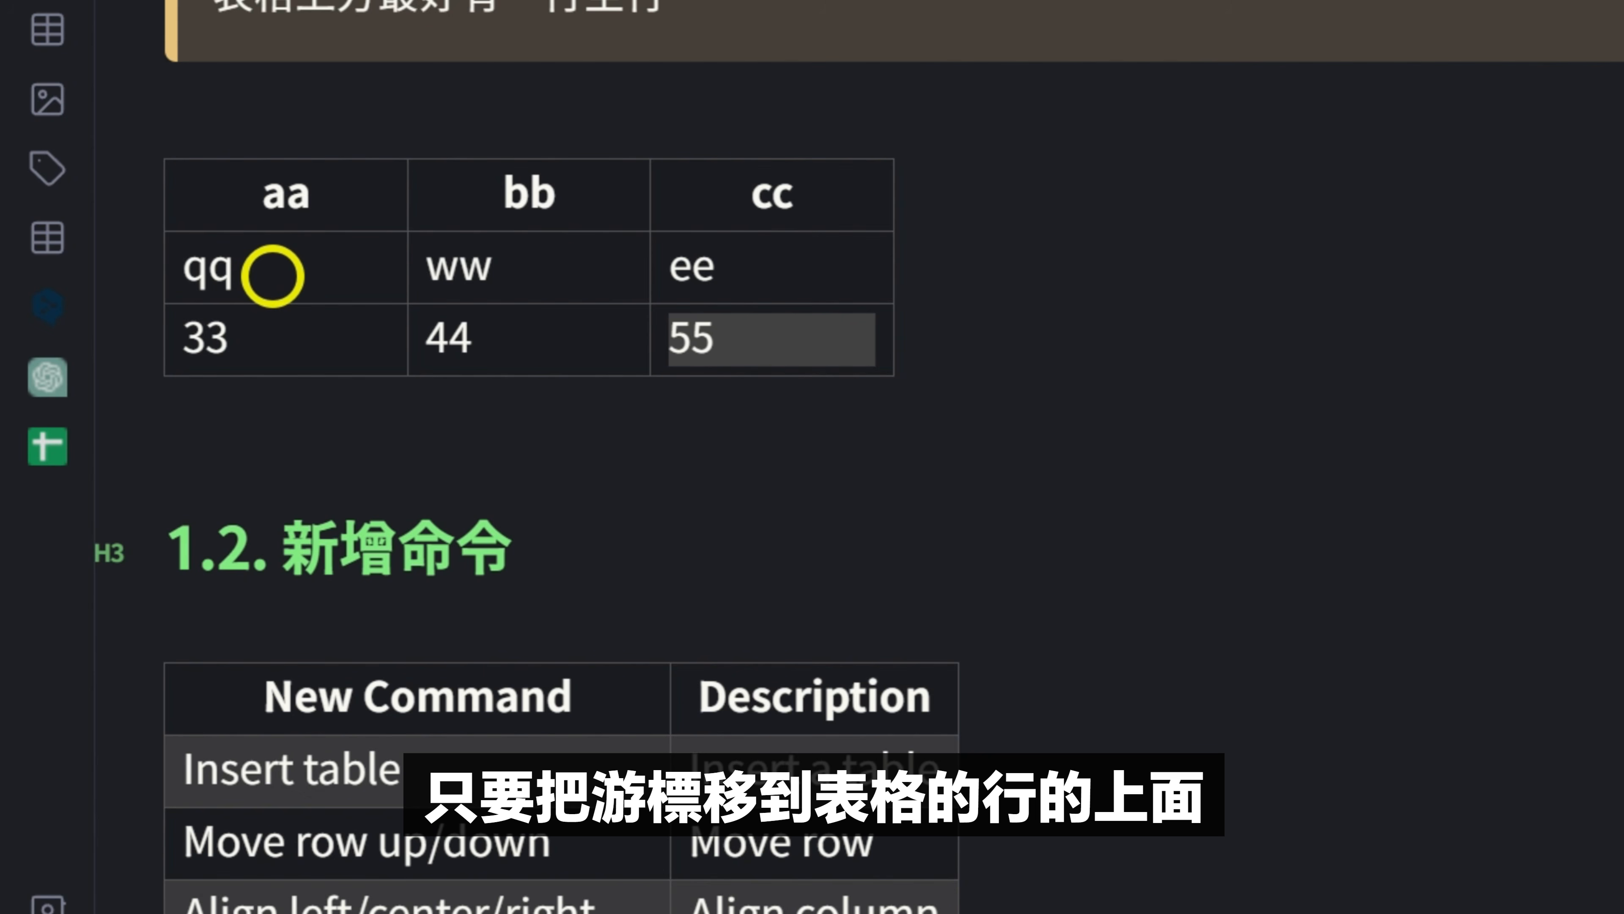
Move the aa column to the end of the table after cc, and move the ww/ee/qq row below the 44/55/33 row
mouse_move(294, 144)
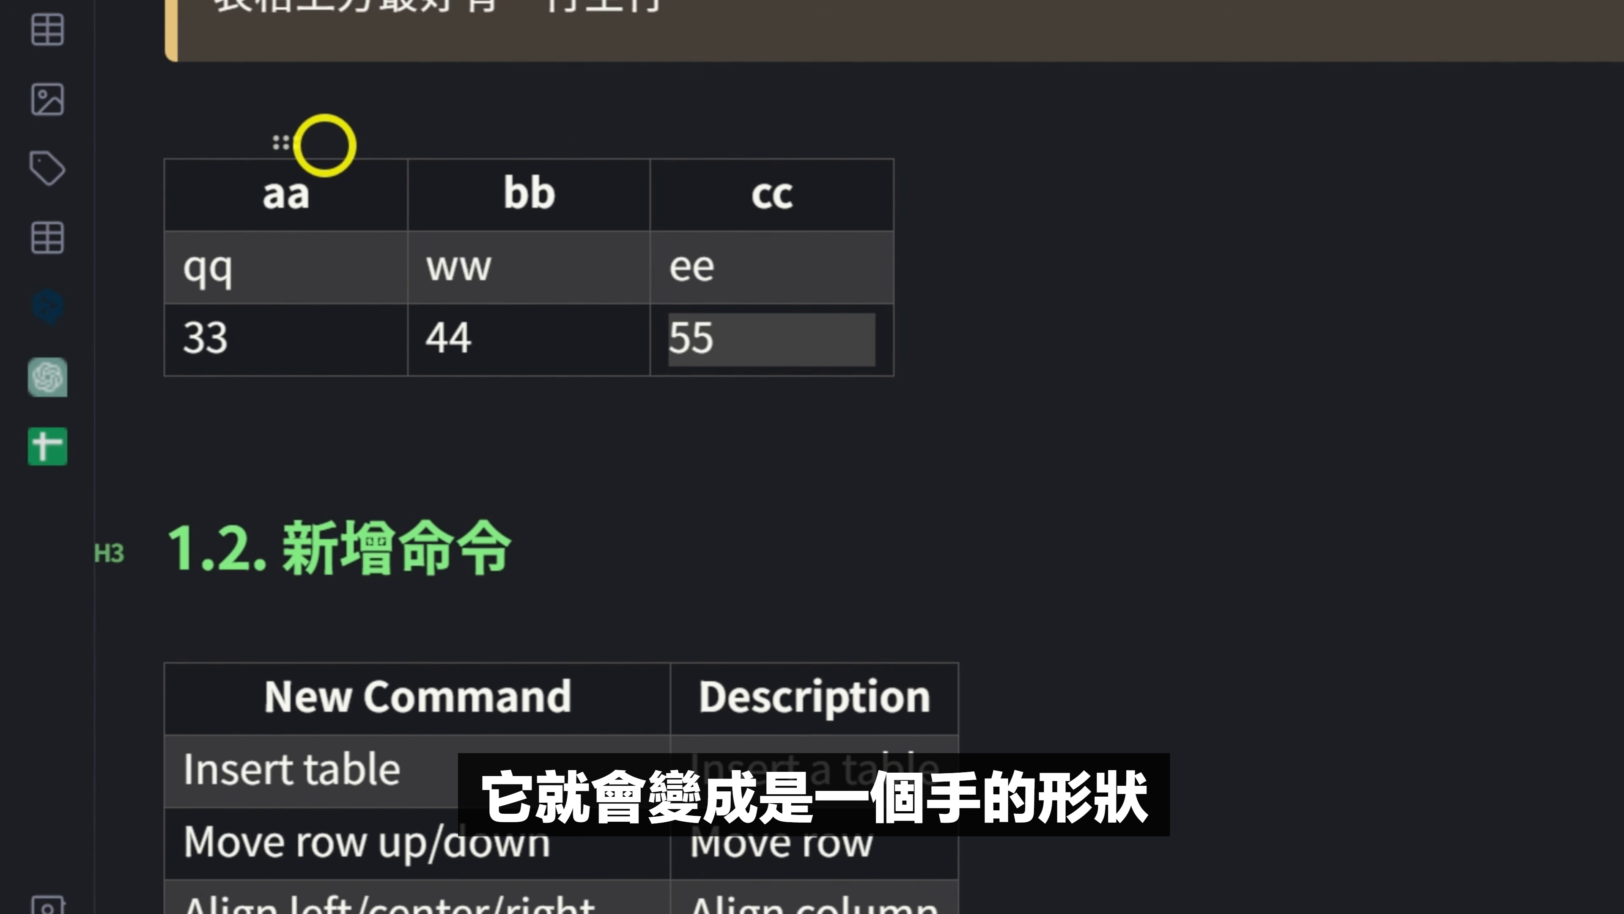
click(294, 143)
drag(293, 143, 620, 144)
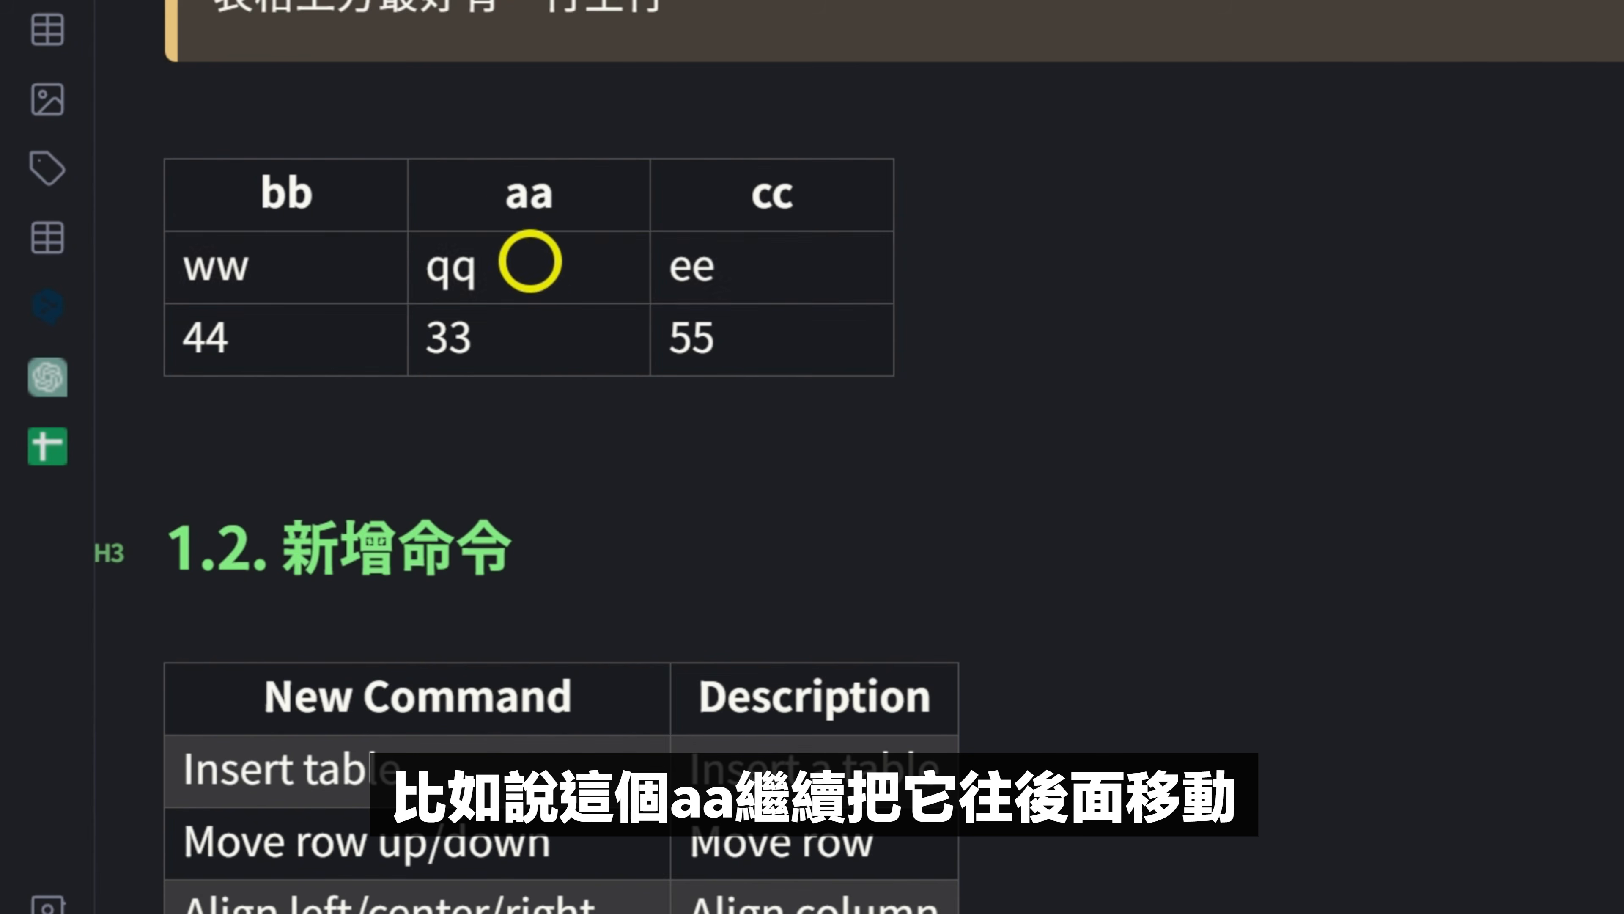
drag(529, 144, 950, 136)
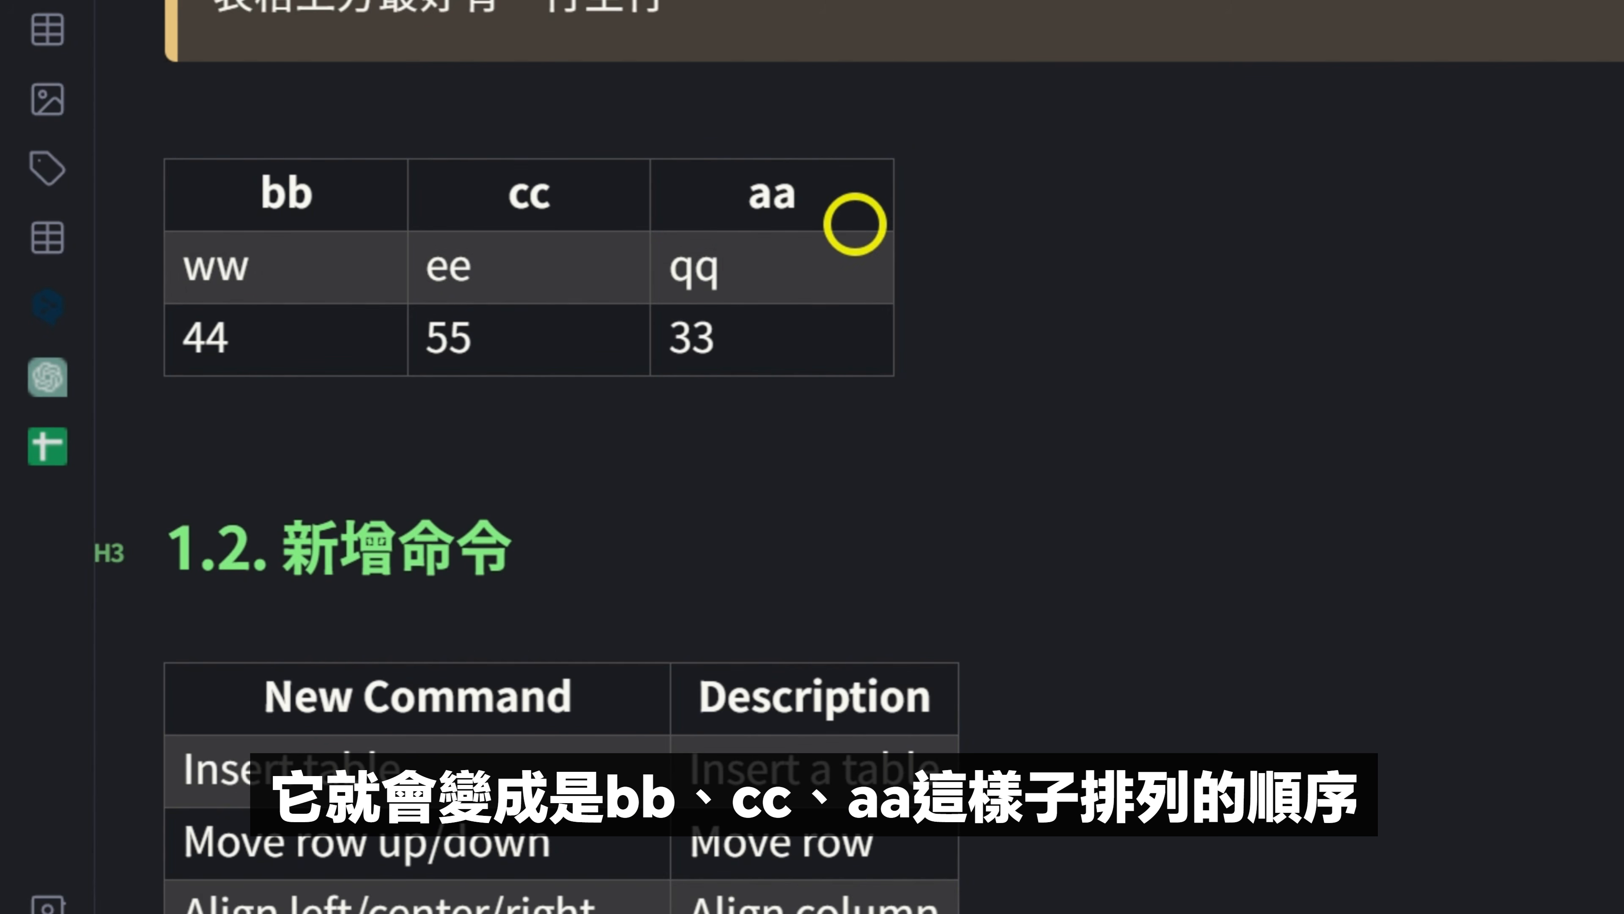
drag(130, 251, 135, 333)
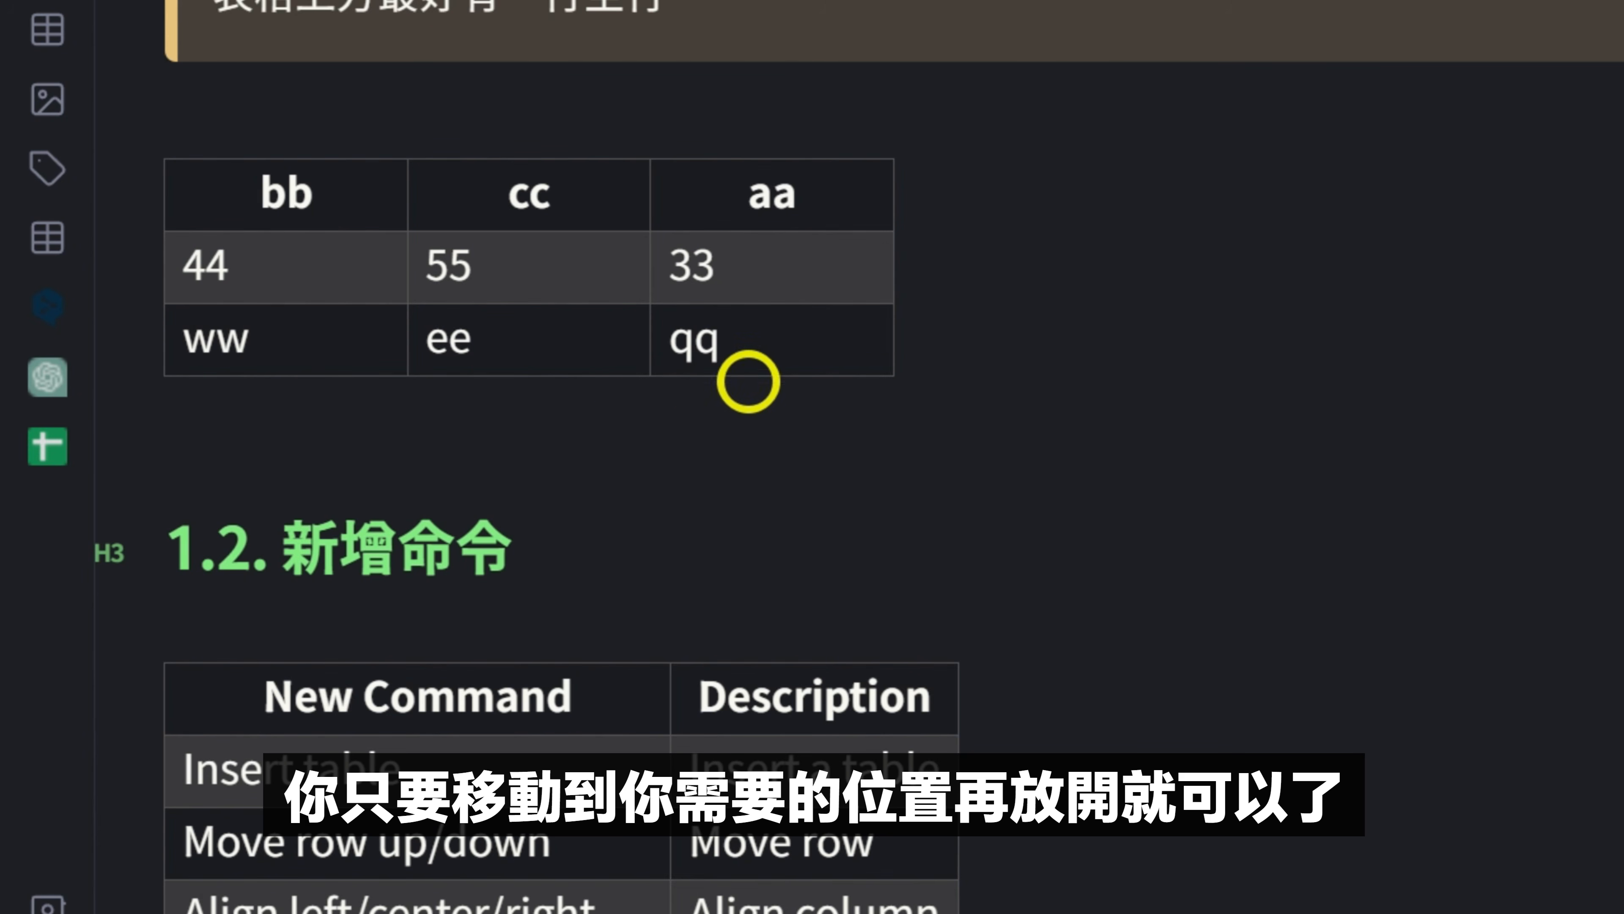
Add a row directly below the bb/cc/aa header row and fill it with 11, 22 and 33
right_click(351, 201)
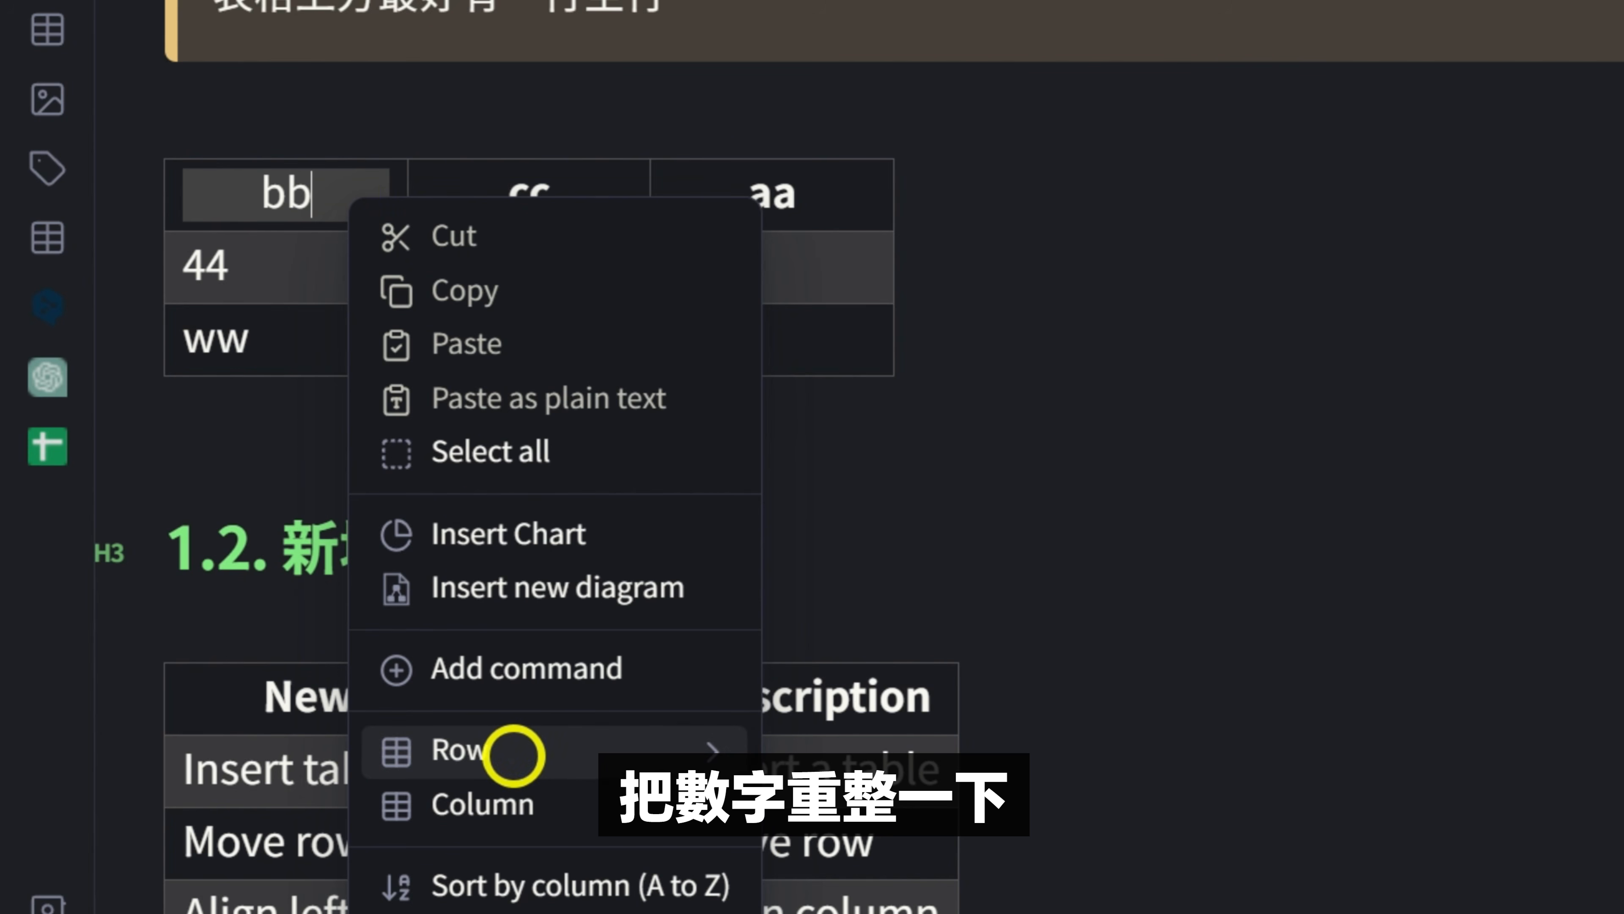
mouse_move(519, 751)
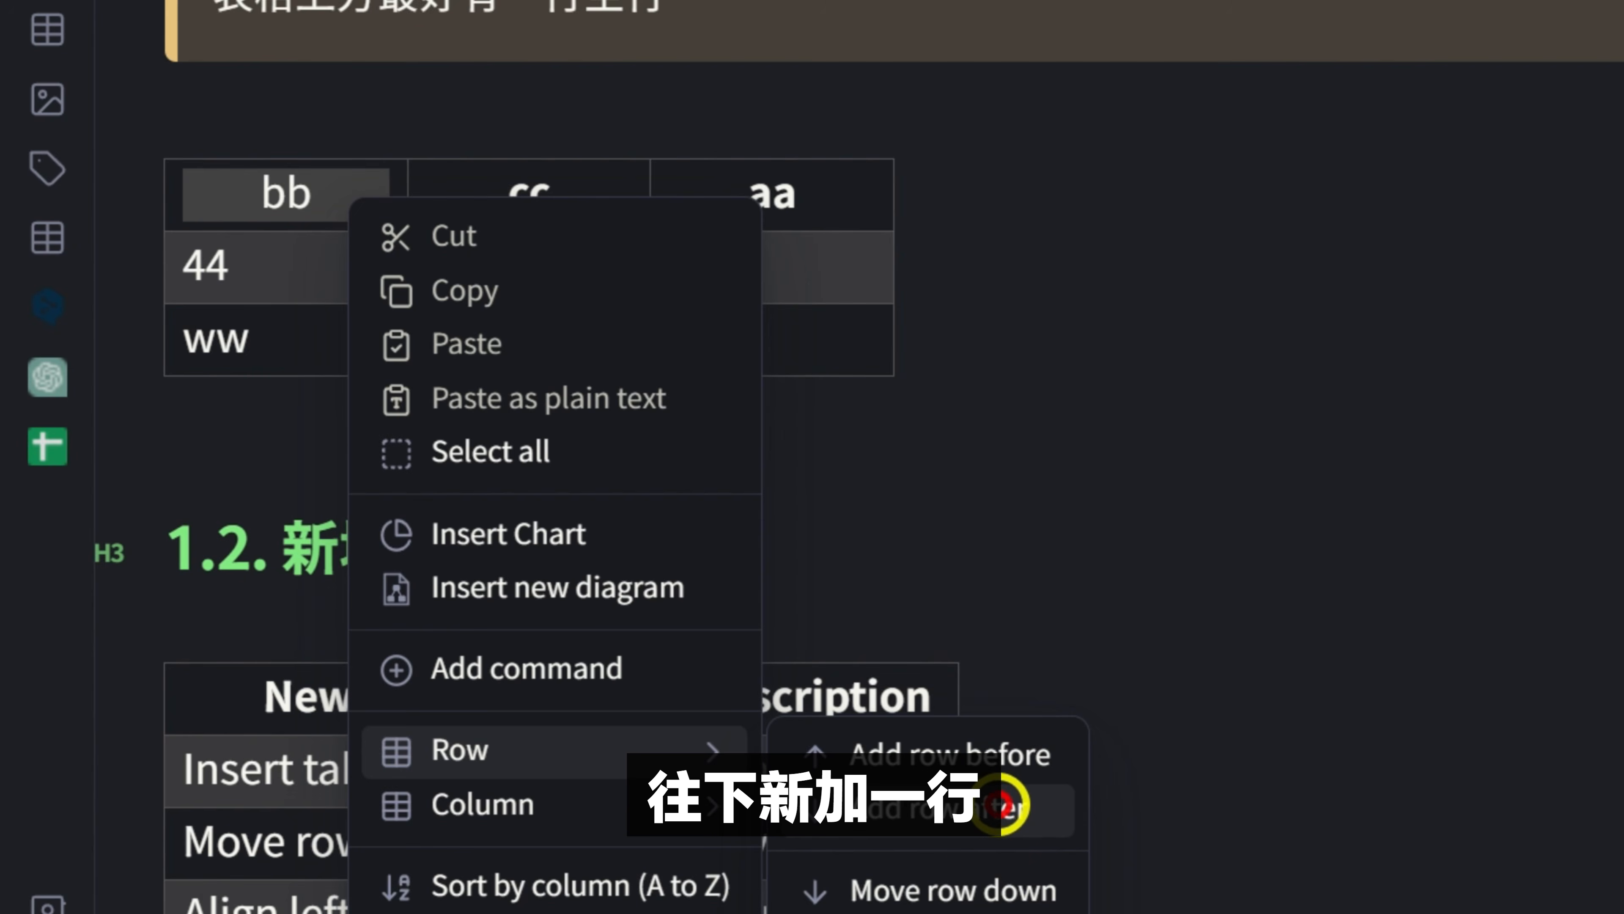
click(1010, 803)
text(11)
click(500, 276)
text(22)
click(765, 262)
text(33)
click(280, 337)
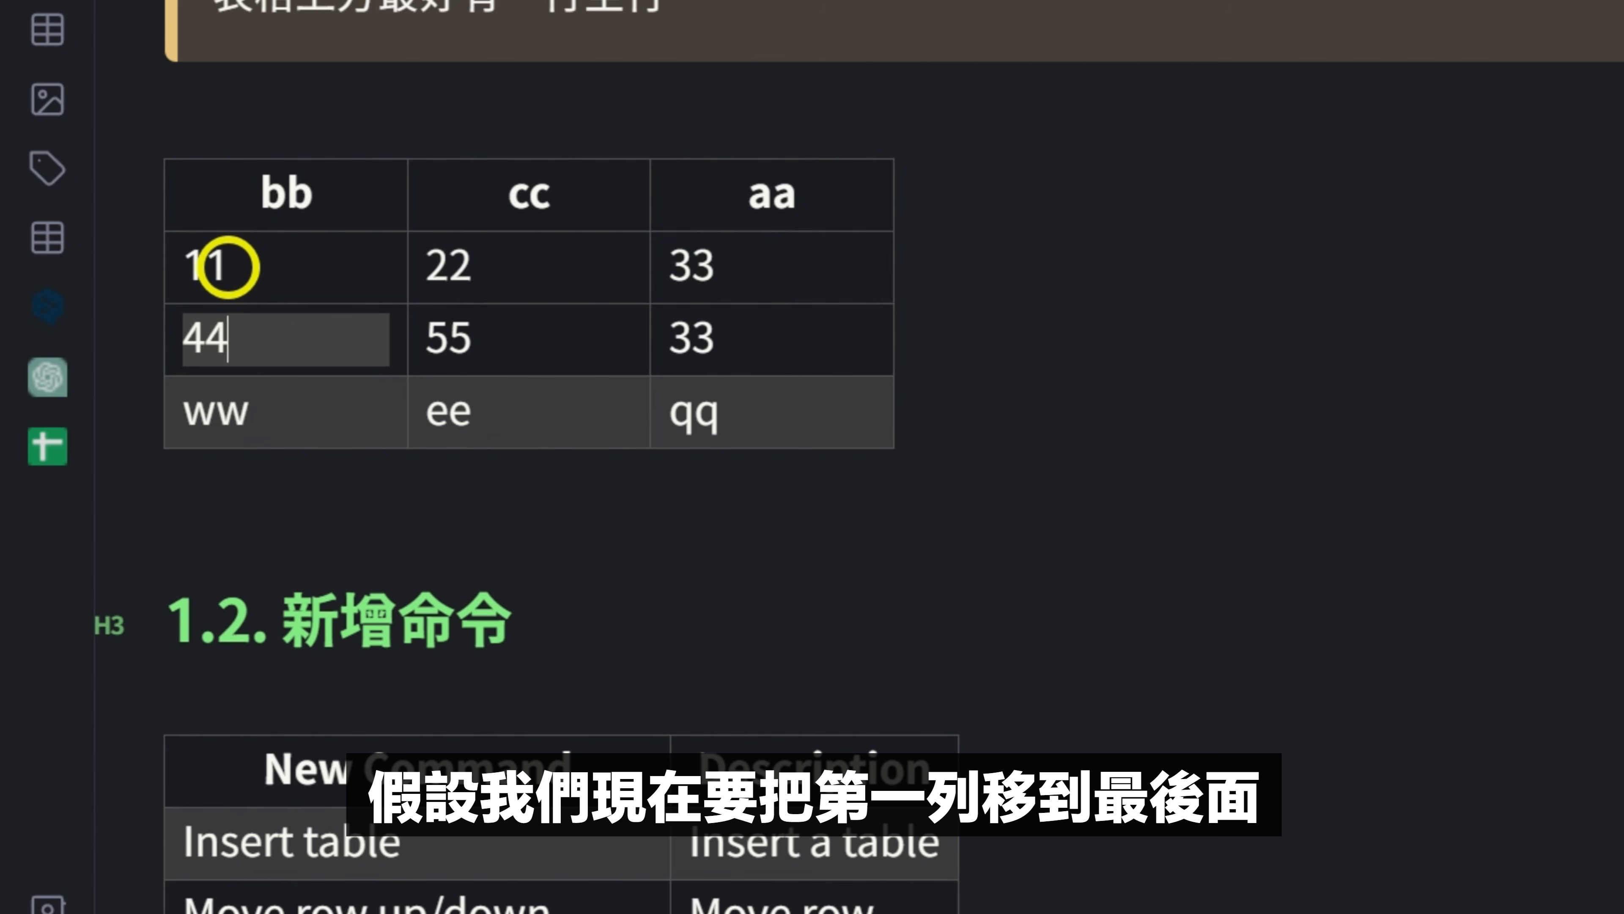
Move the 11/22/33 row to the bottom of the table, with the body rows ordered ww, 44, 11
click(236, 262)
mouse_move(149, 267)
drag(148, 267, 163, 460)
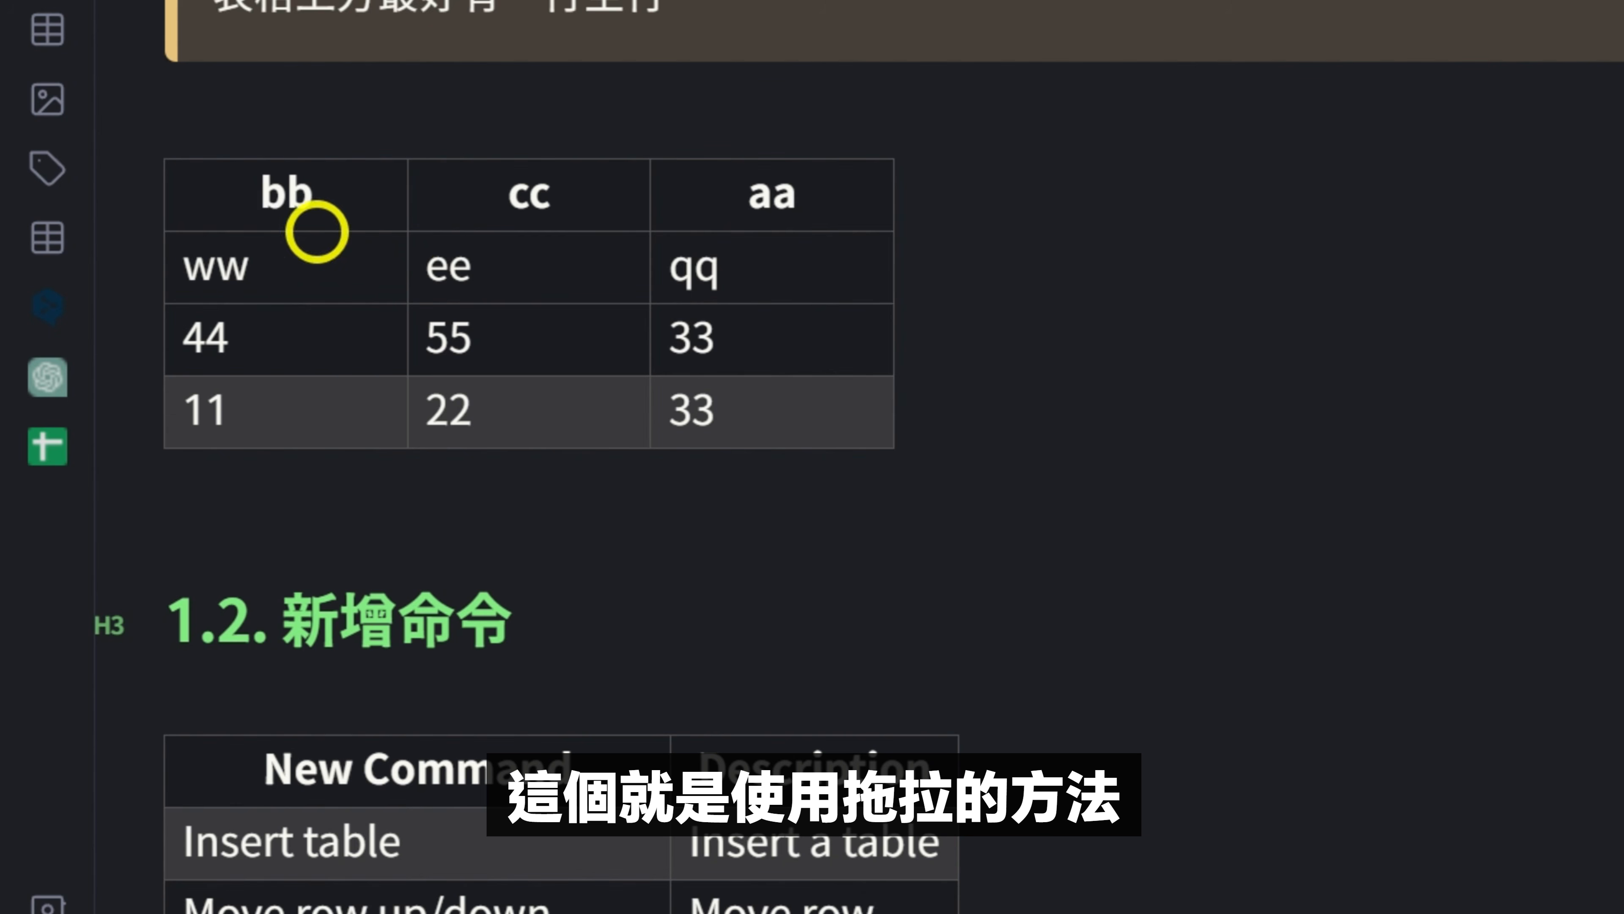
Copy the whole bb column, header included, and paste it as a separate table on an empty line below the original table
drag(262, 170, 385, 519)
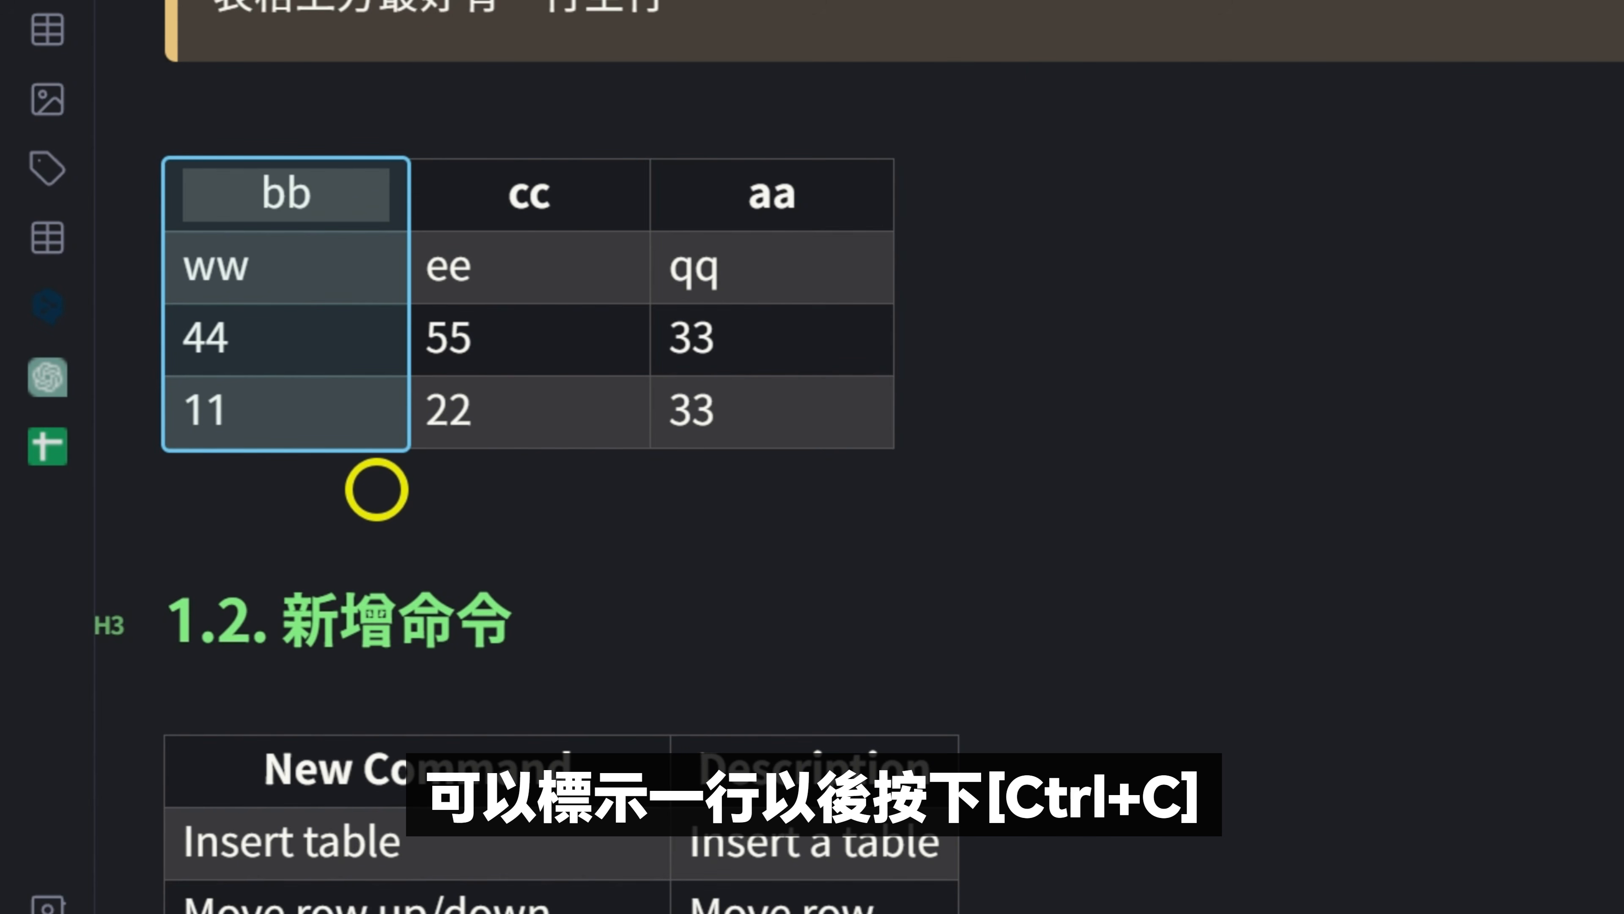
key(Return)
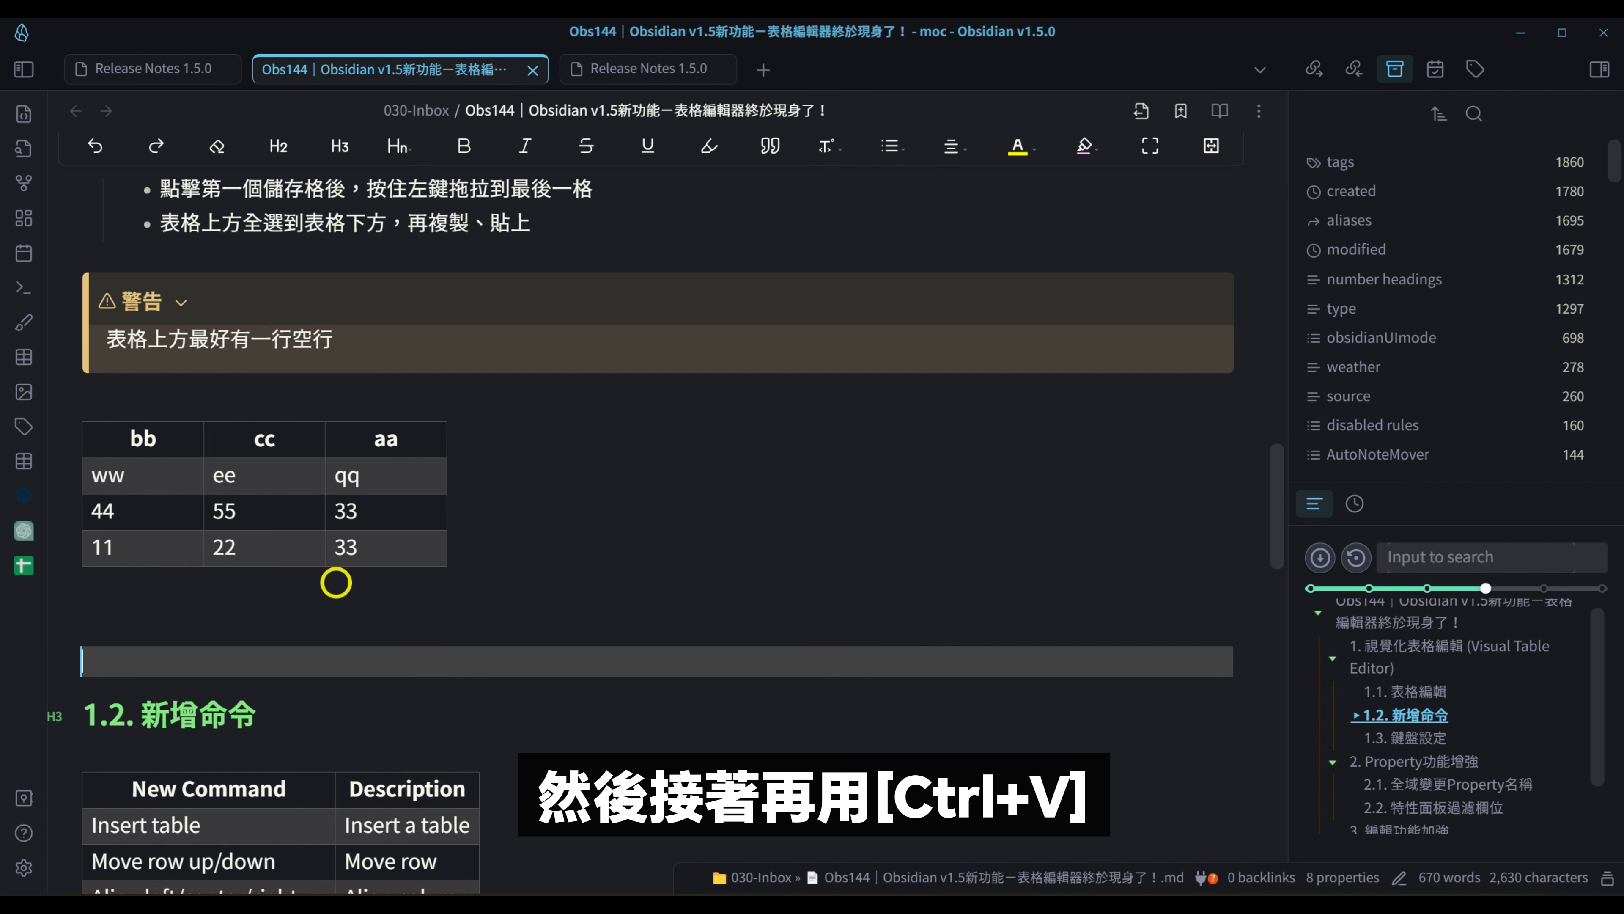
key(Up)
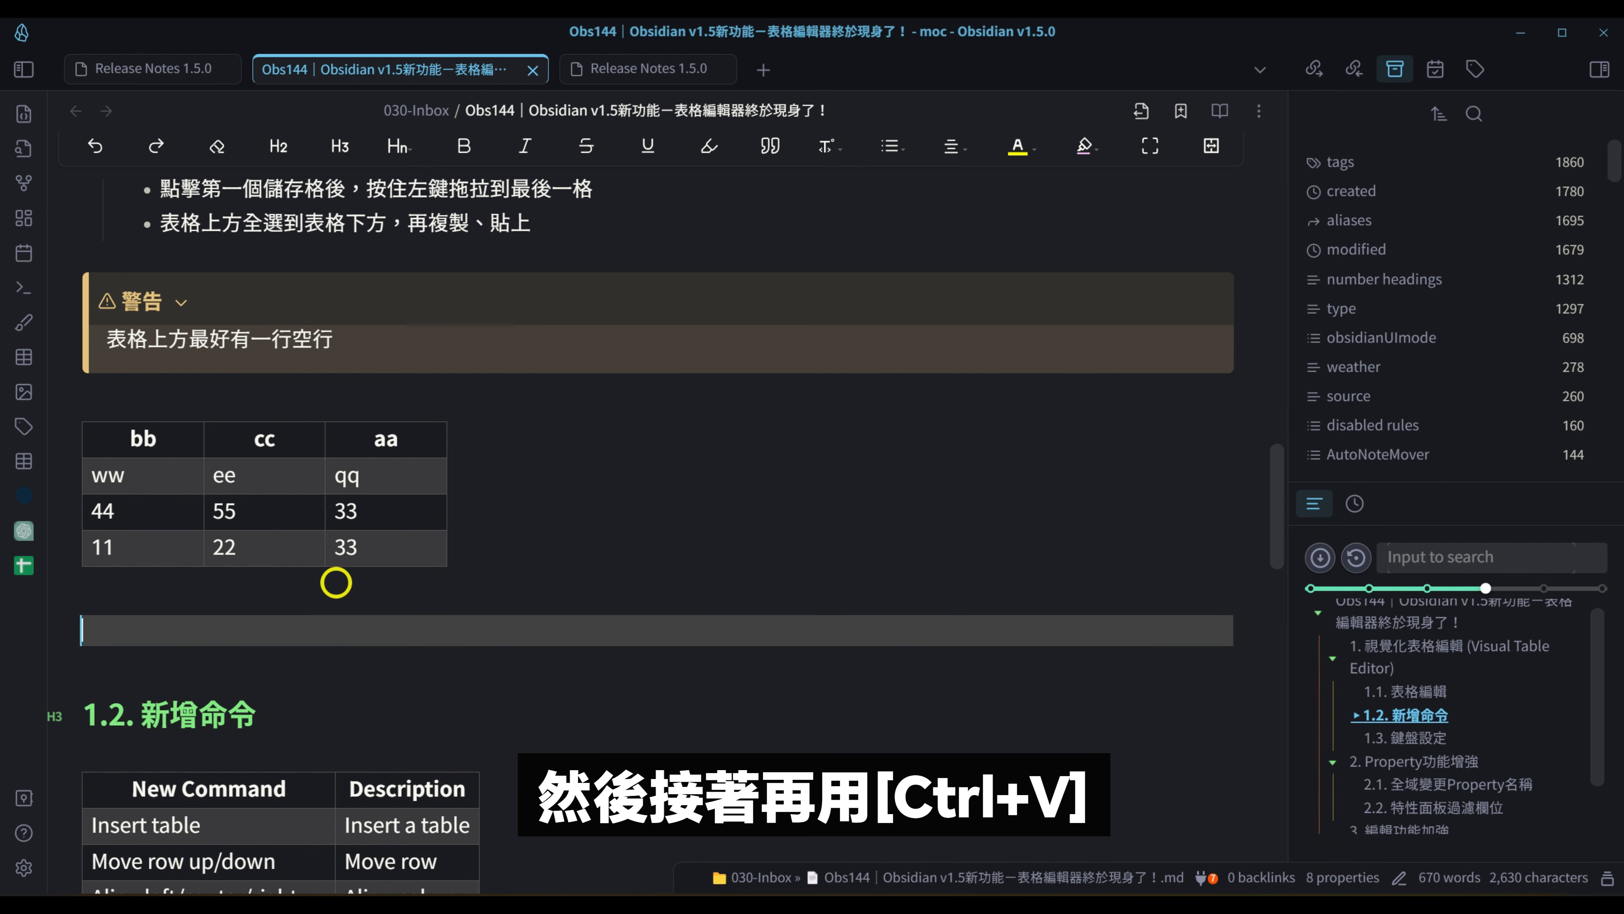
key(ctrl+v)
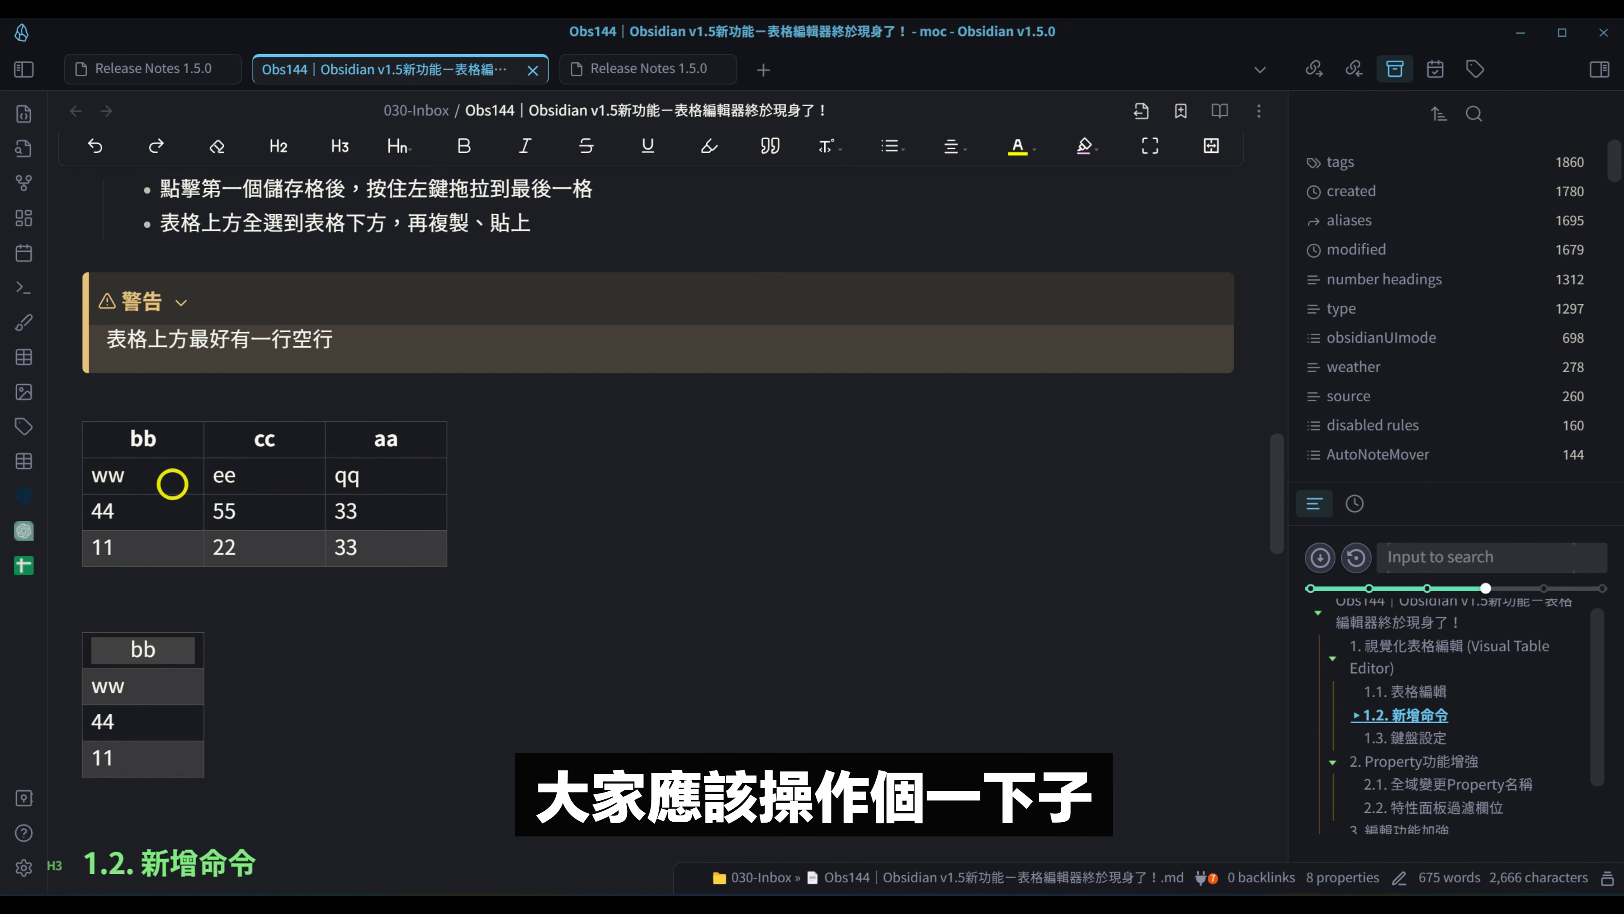
Review the list of new table commands in section 1.2 and the table shortcuts in section 1.3 of the note
click(166, 472)
click(165, 519)
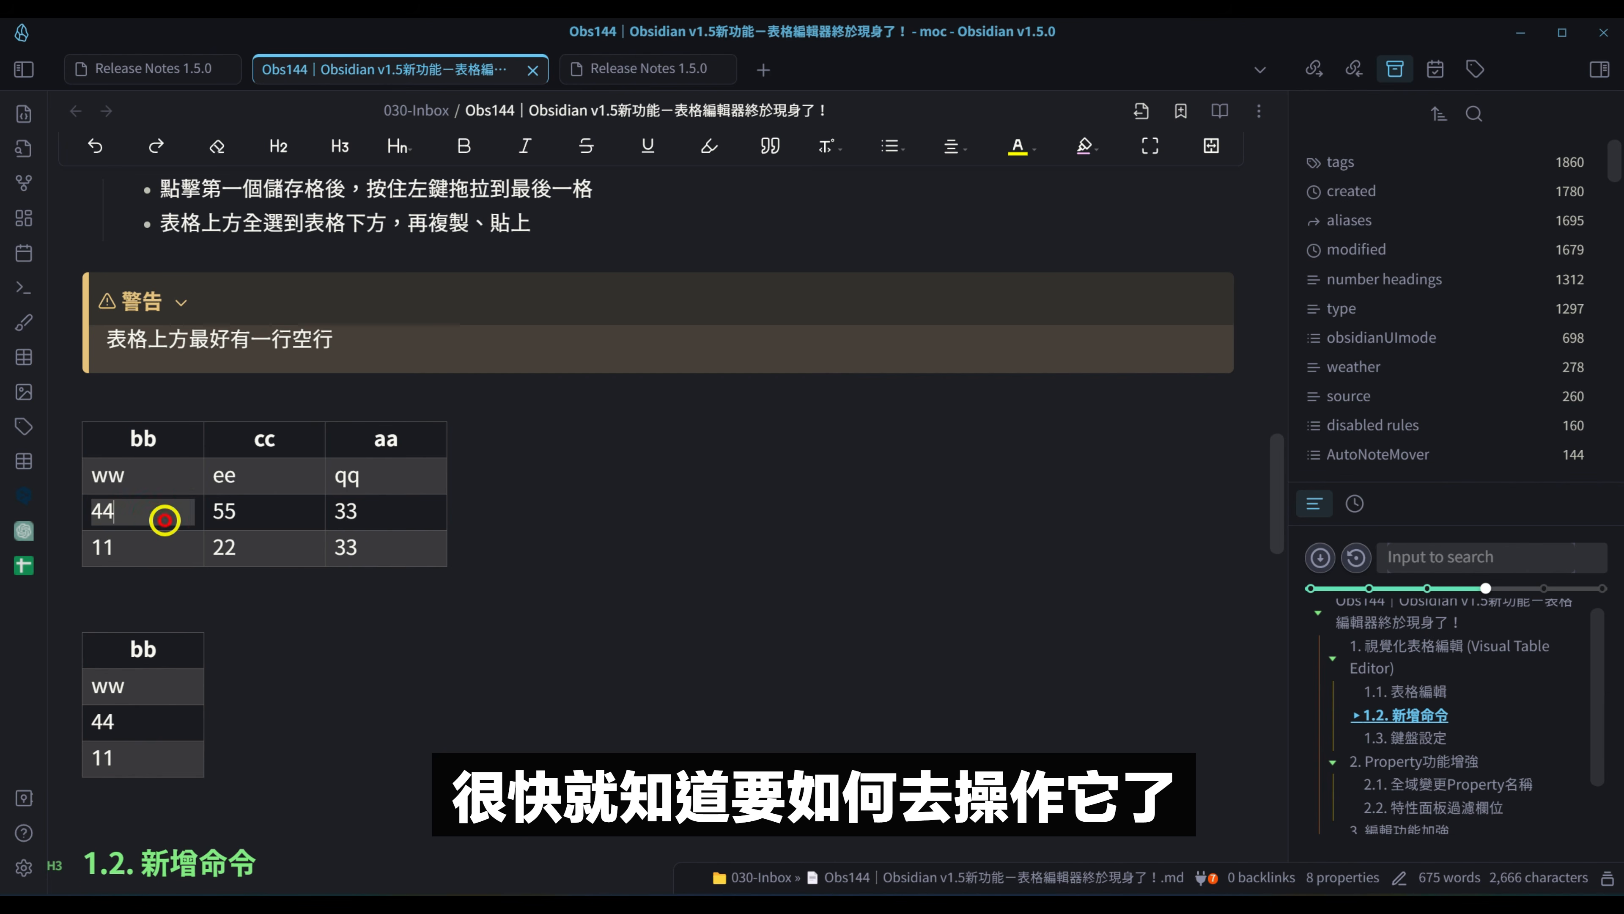
click(282, 519)
scroll(623, 504, down, 6)
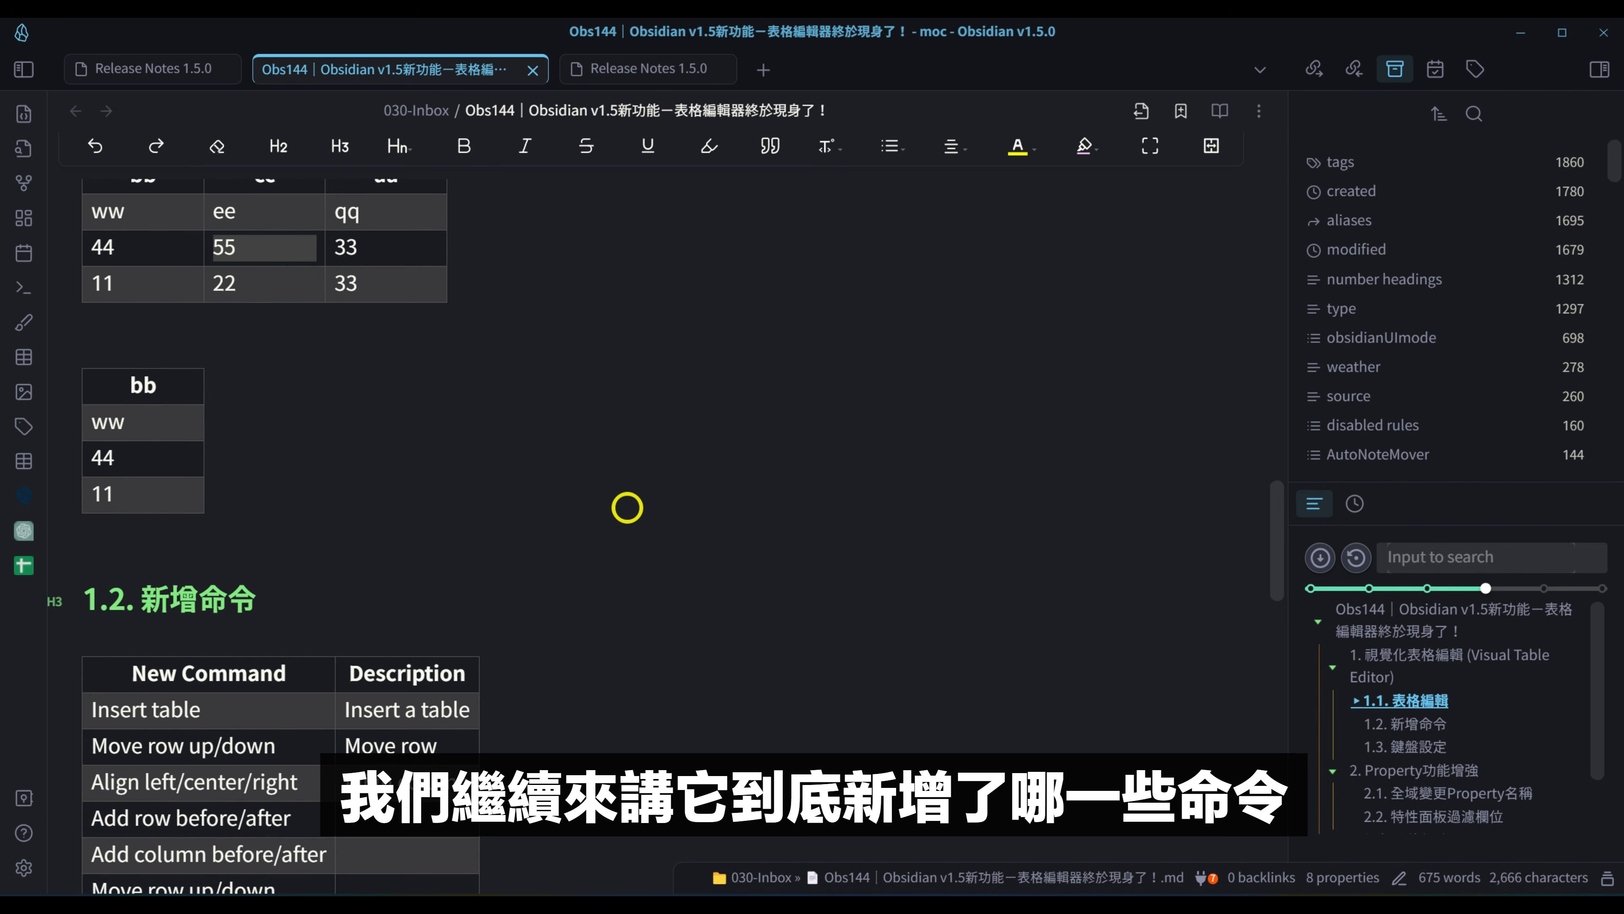
scroll(641, 506, down, 2)
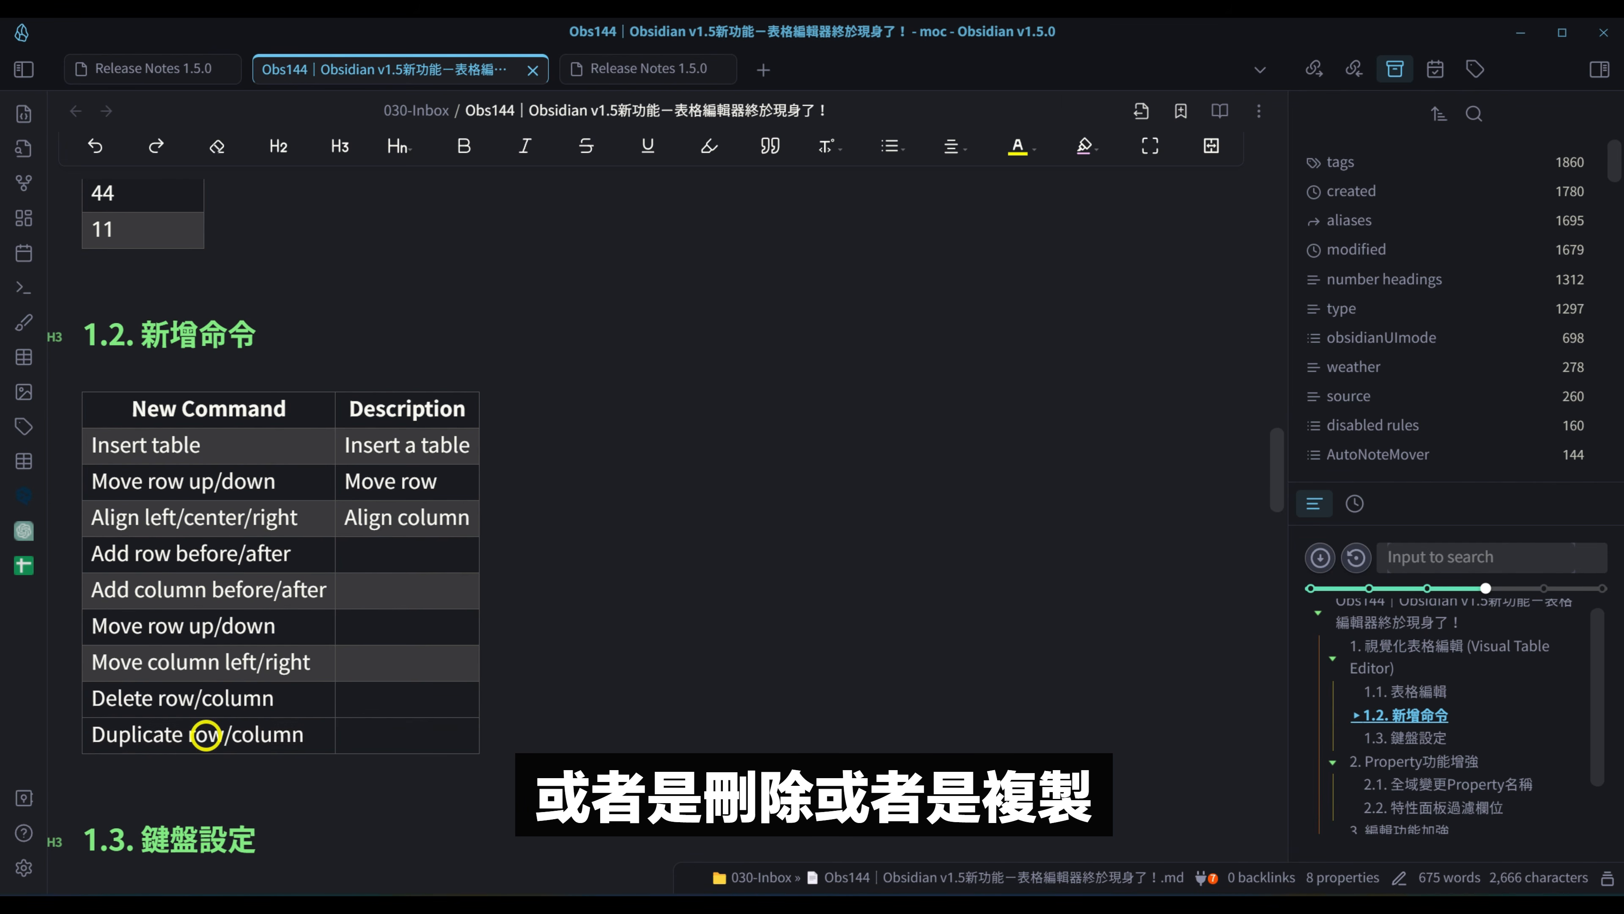
scroll(381, 742, up, 4)
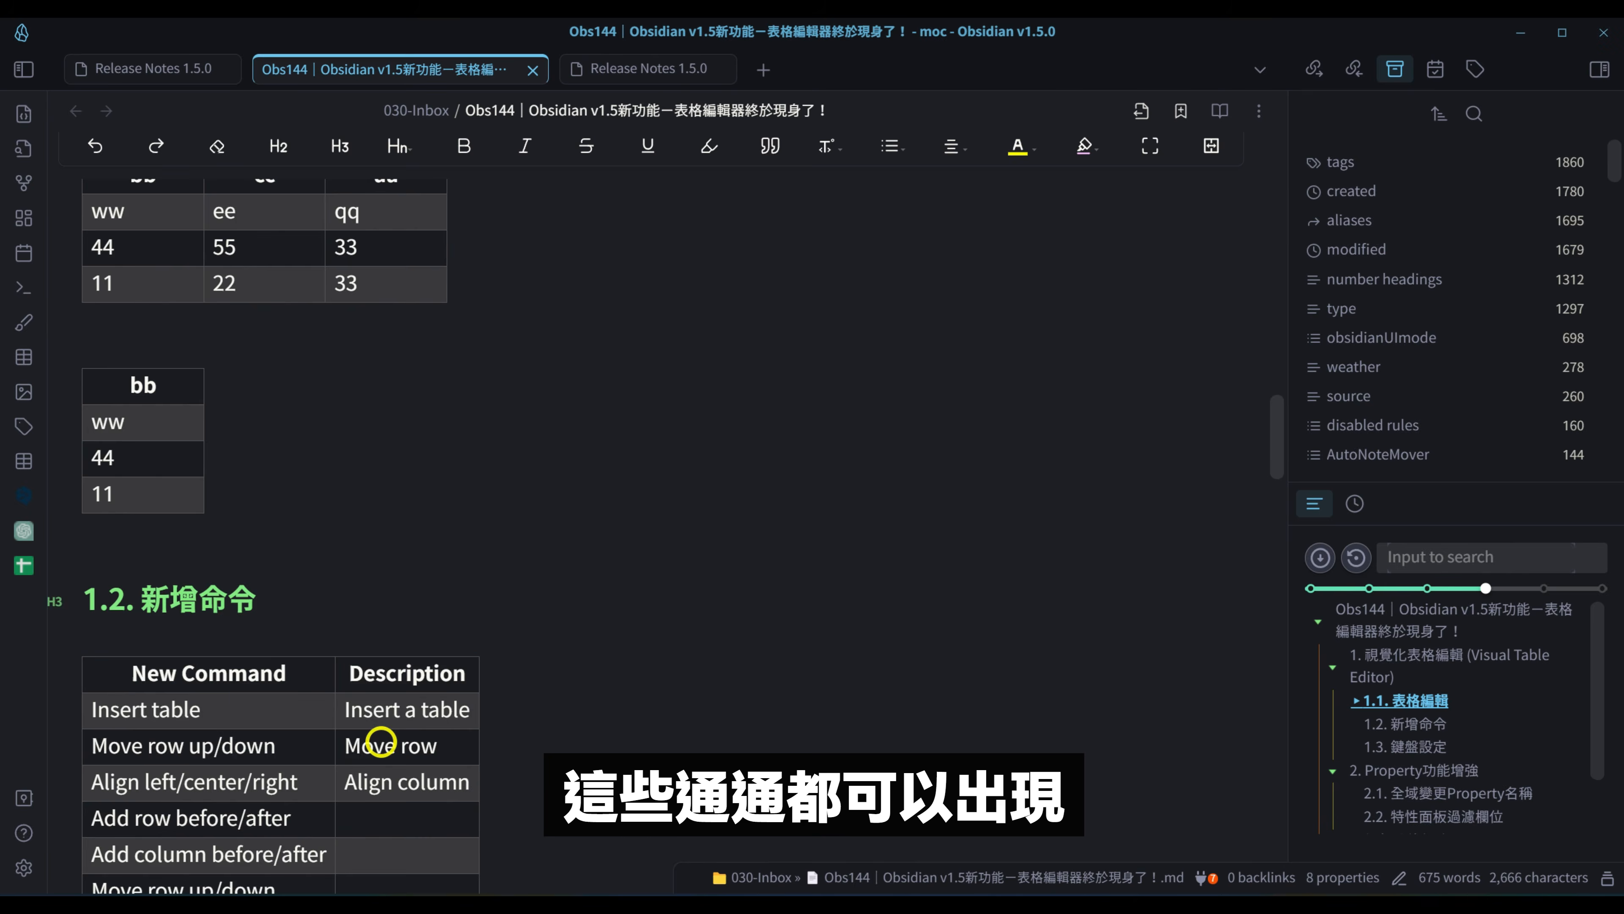
scroll(381, 742, down, 4)
scroll(269, 503, down, 6)
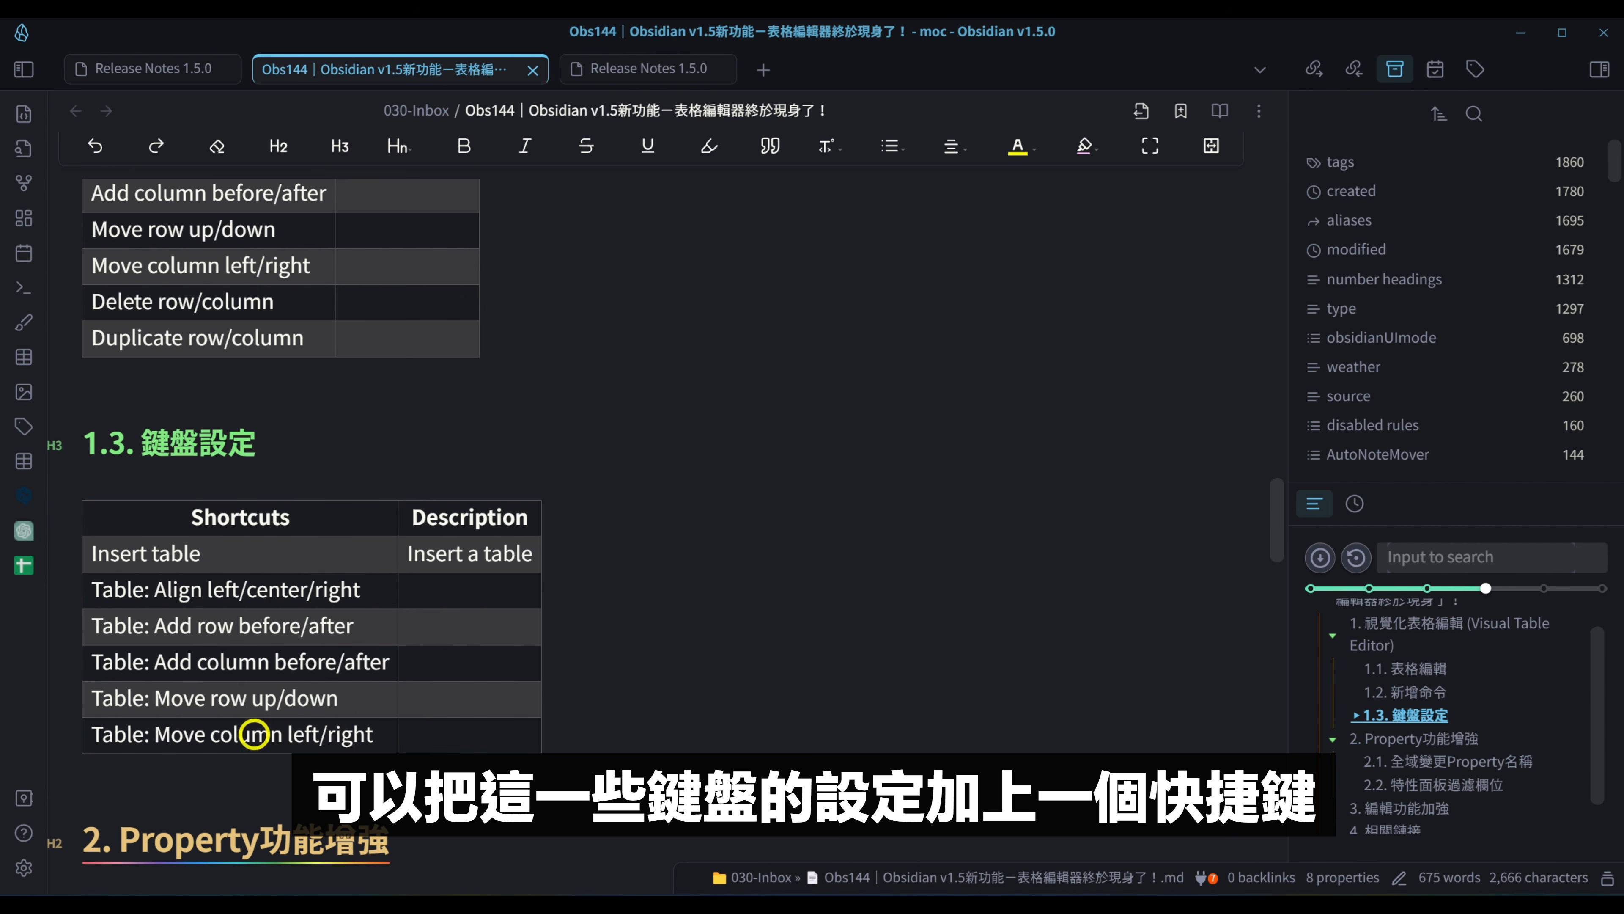
click(482, 625)
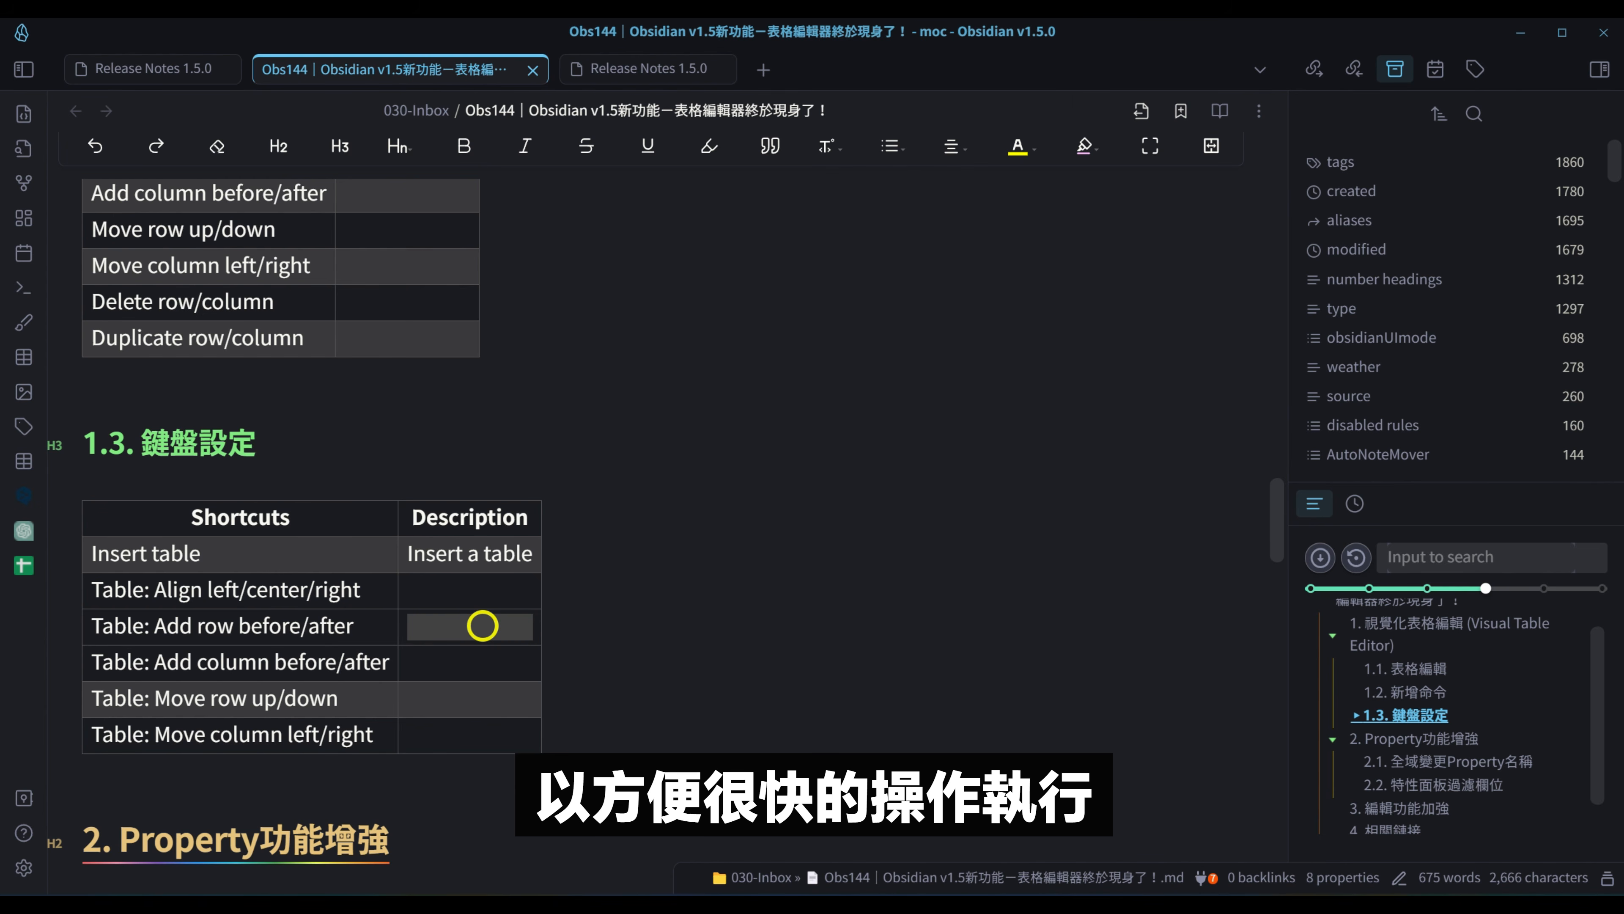
scroll(482, 625, up, 12)
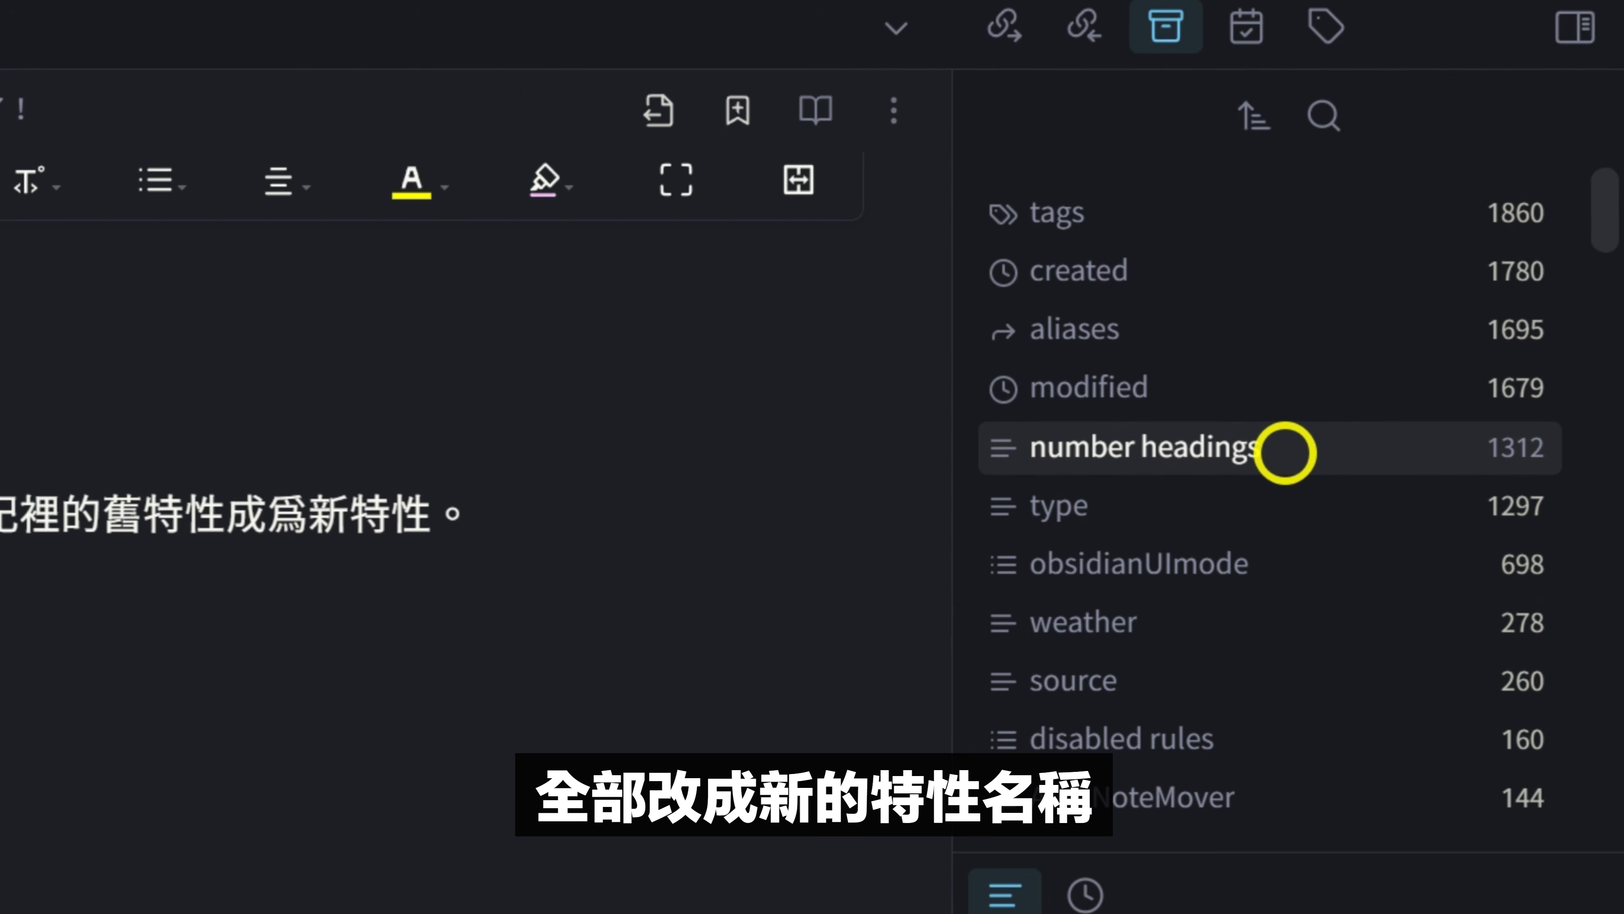
Open the weather property's name for renaming in the vault-wide property list
scroll(1362, 535, down, 4)
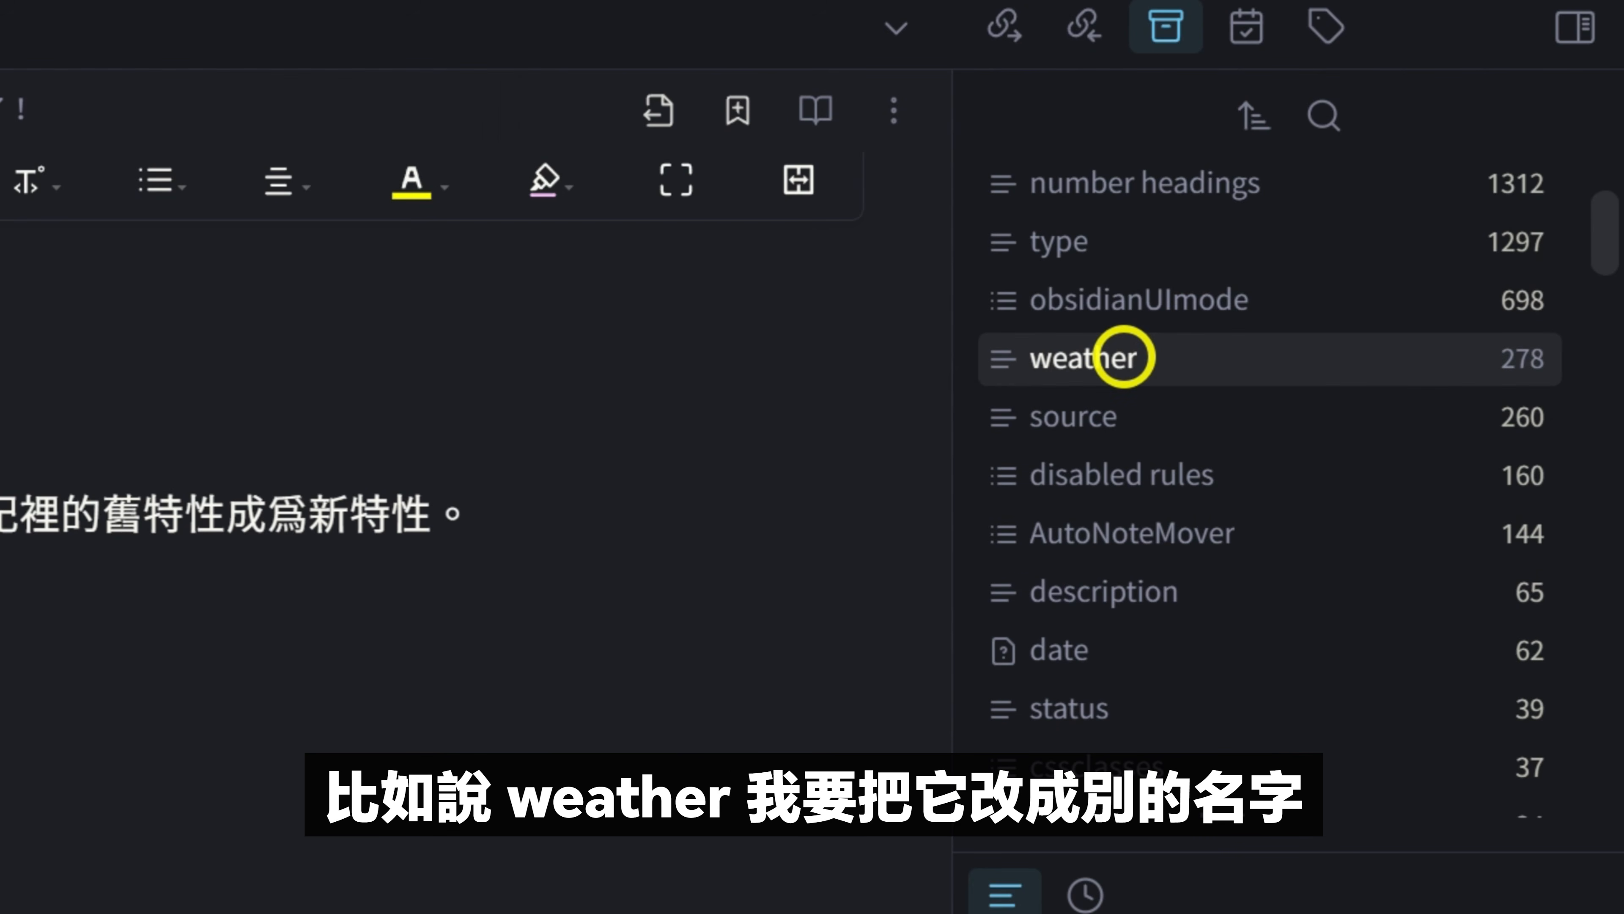
right_click(1122, 359)
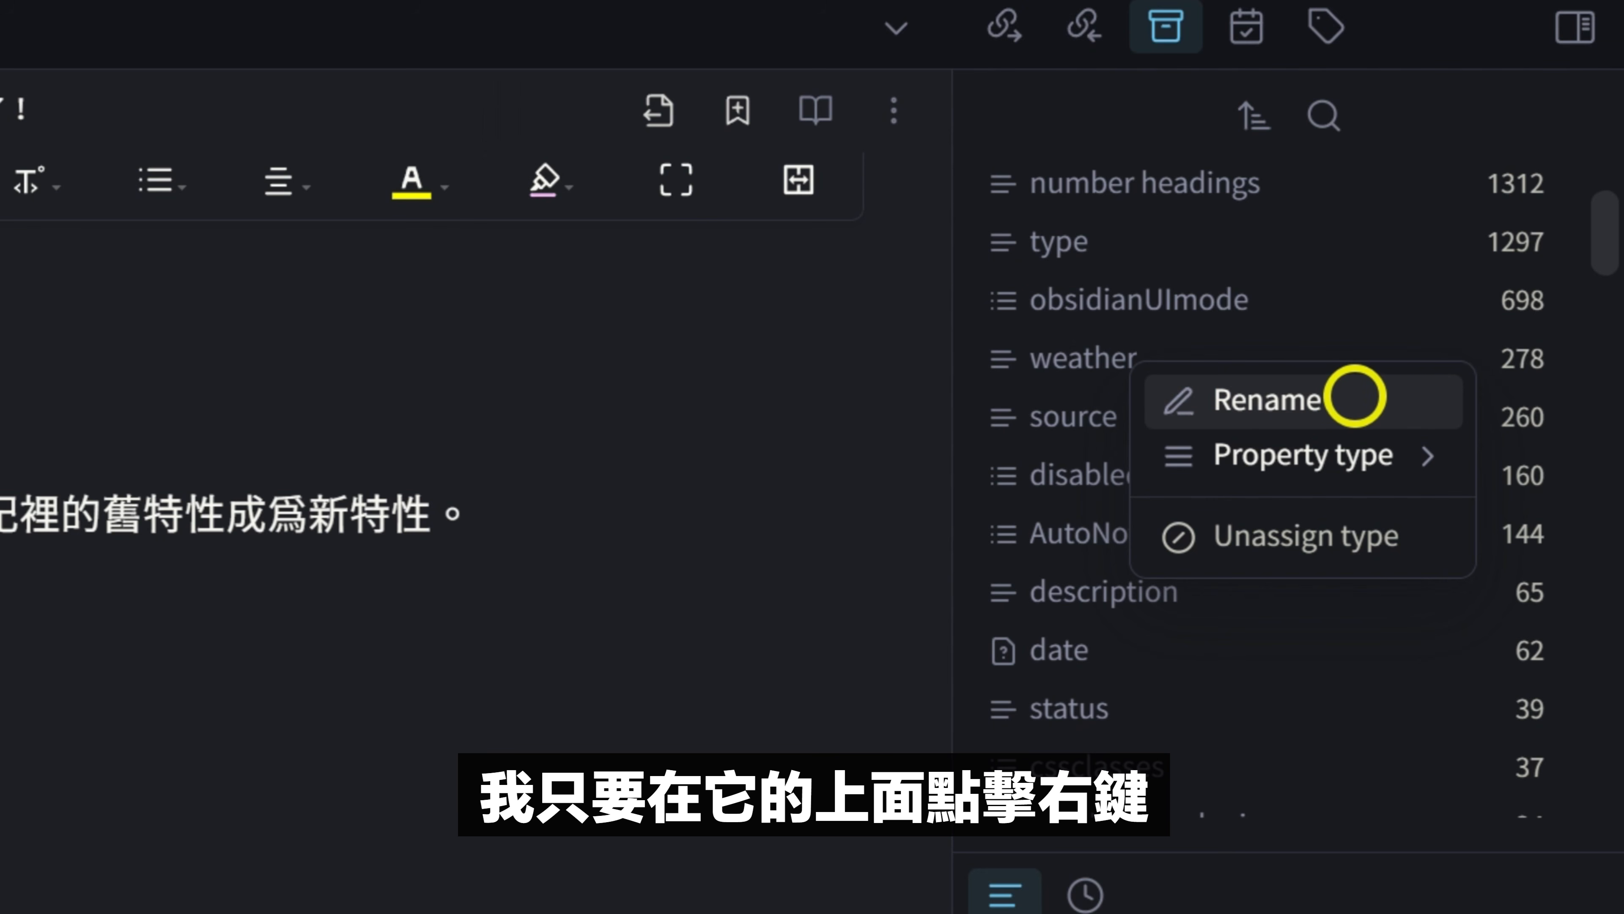
click(1393, 387)
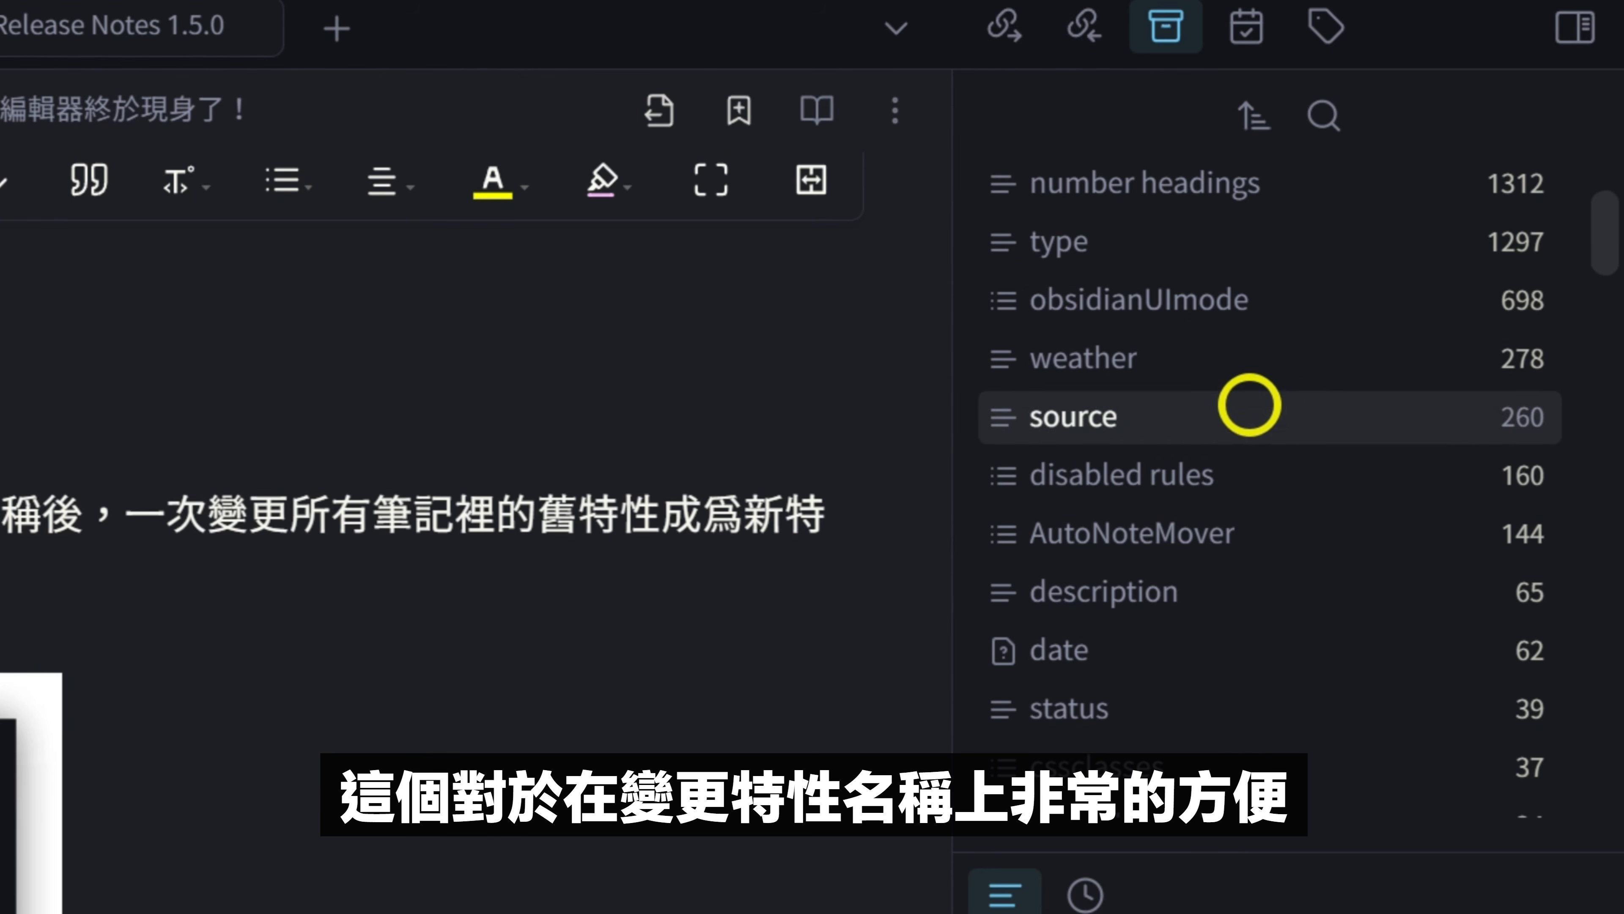
click(205, 512)
Read on through the note's property sections and filter the vault-wide property list by "blo"
scroll(609, 600, down, 4)
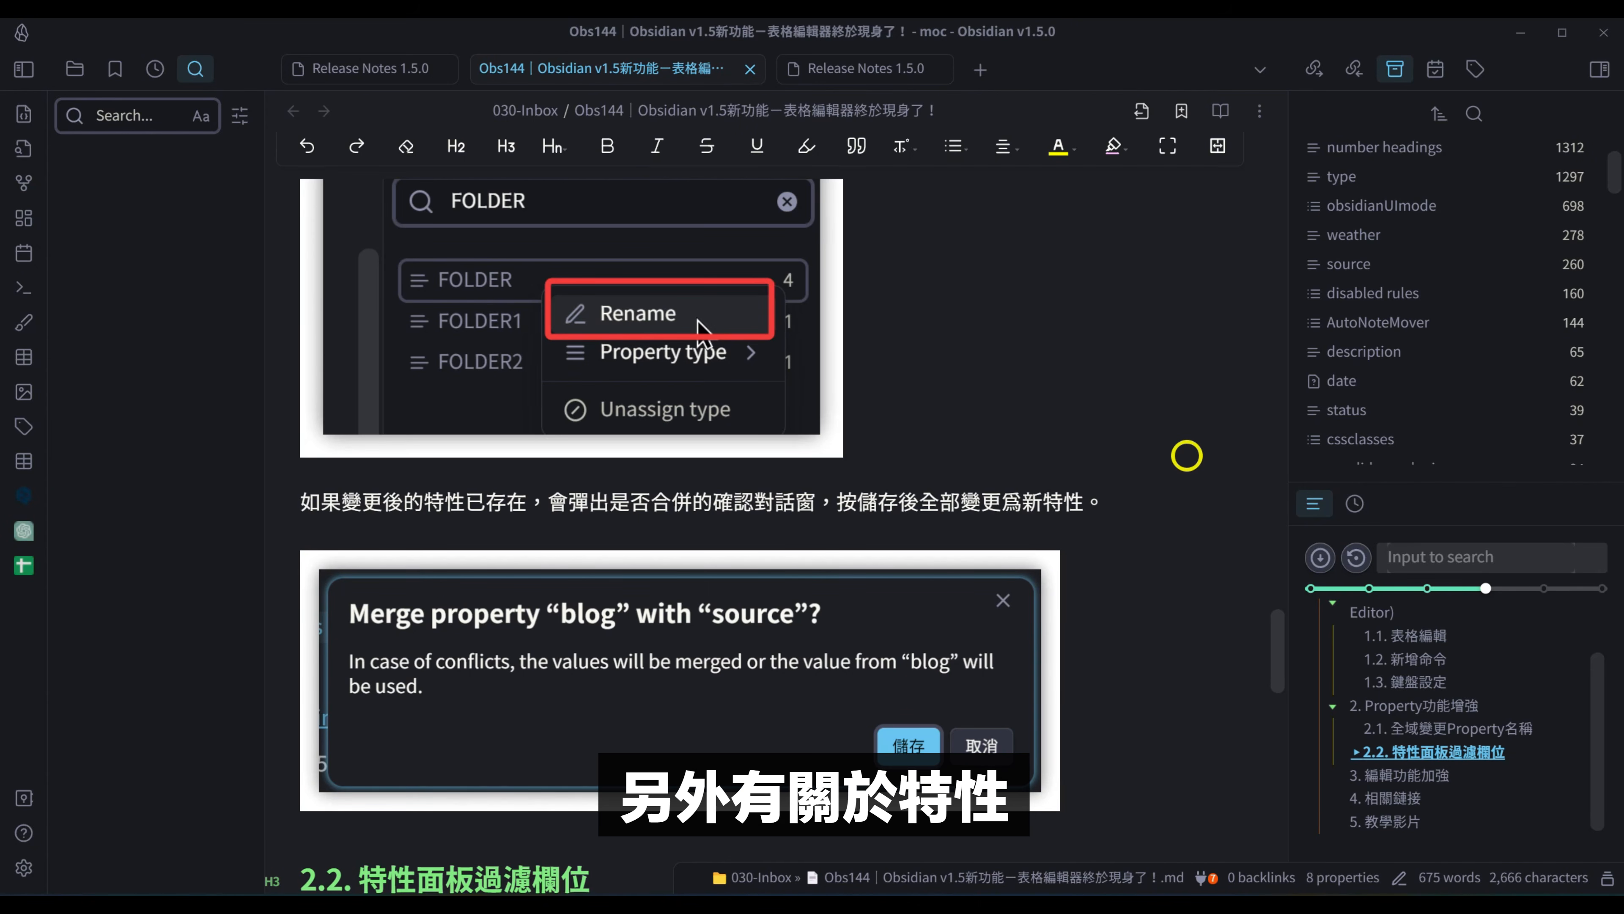
scroll(1186, 456, down, 8)
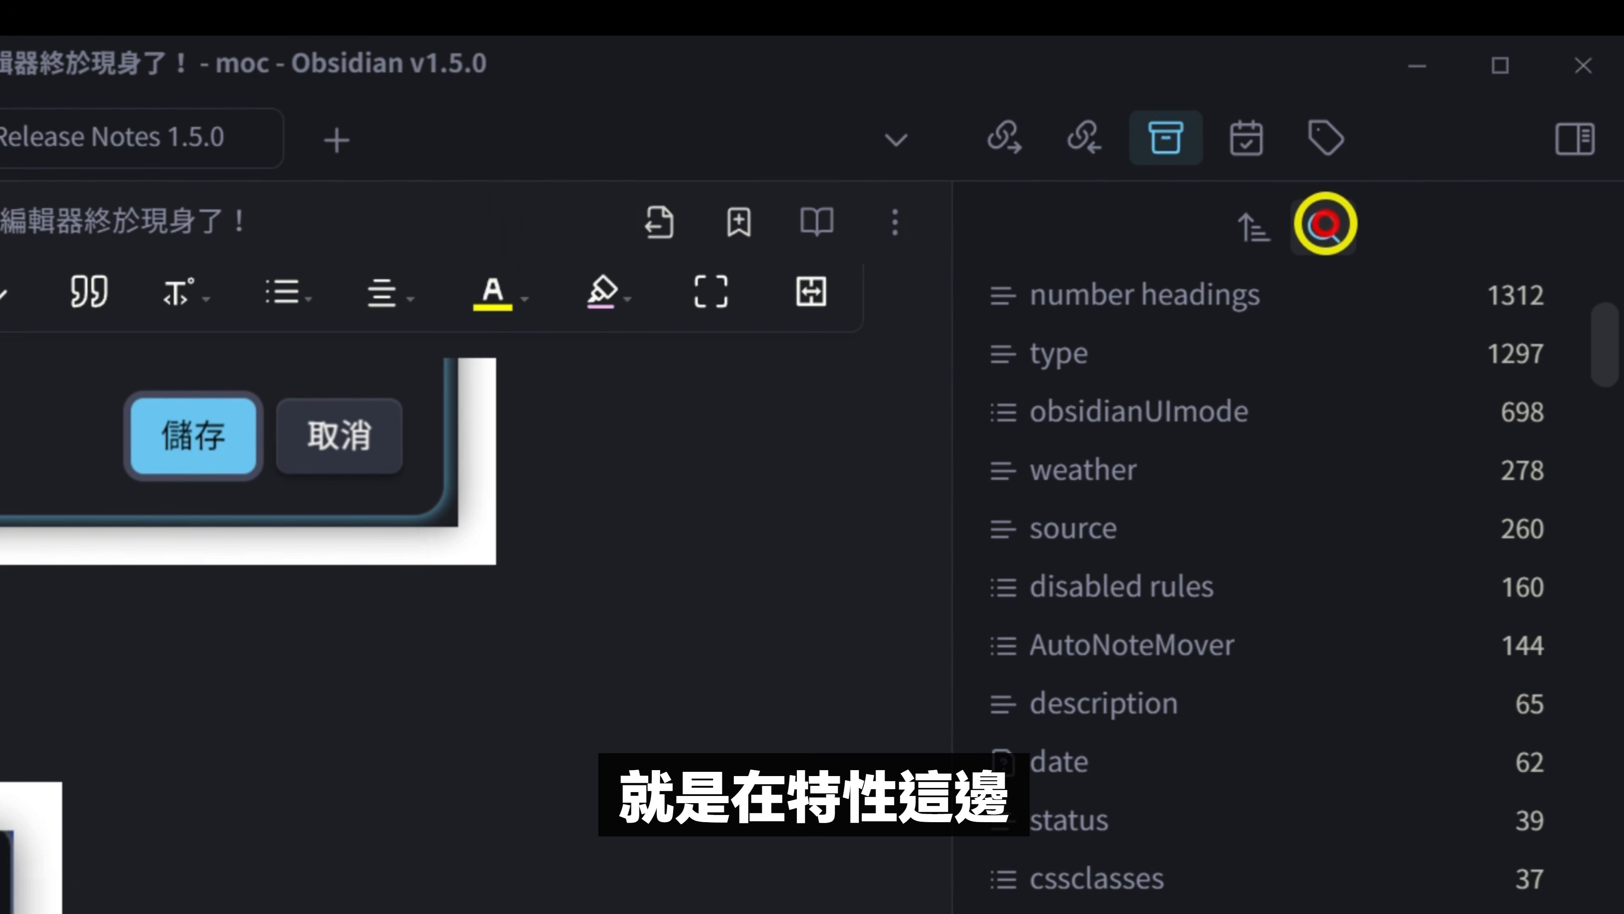
click(1325, 223)
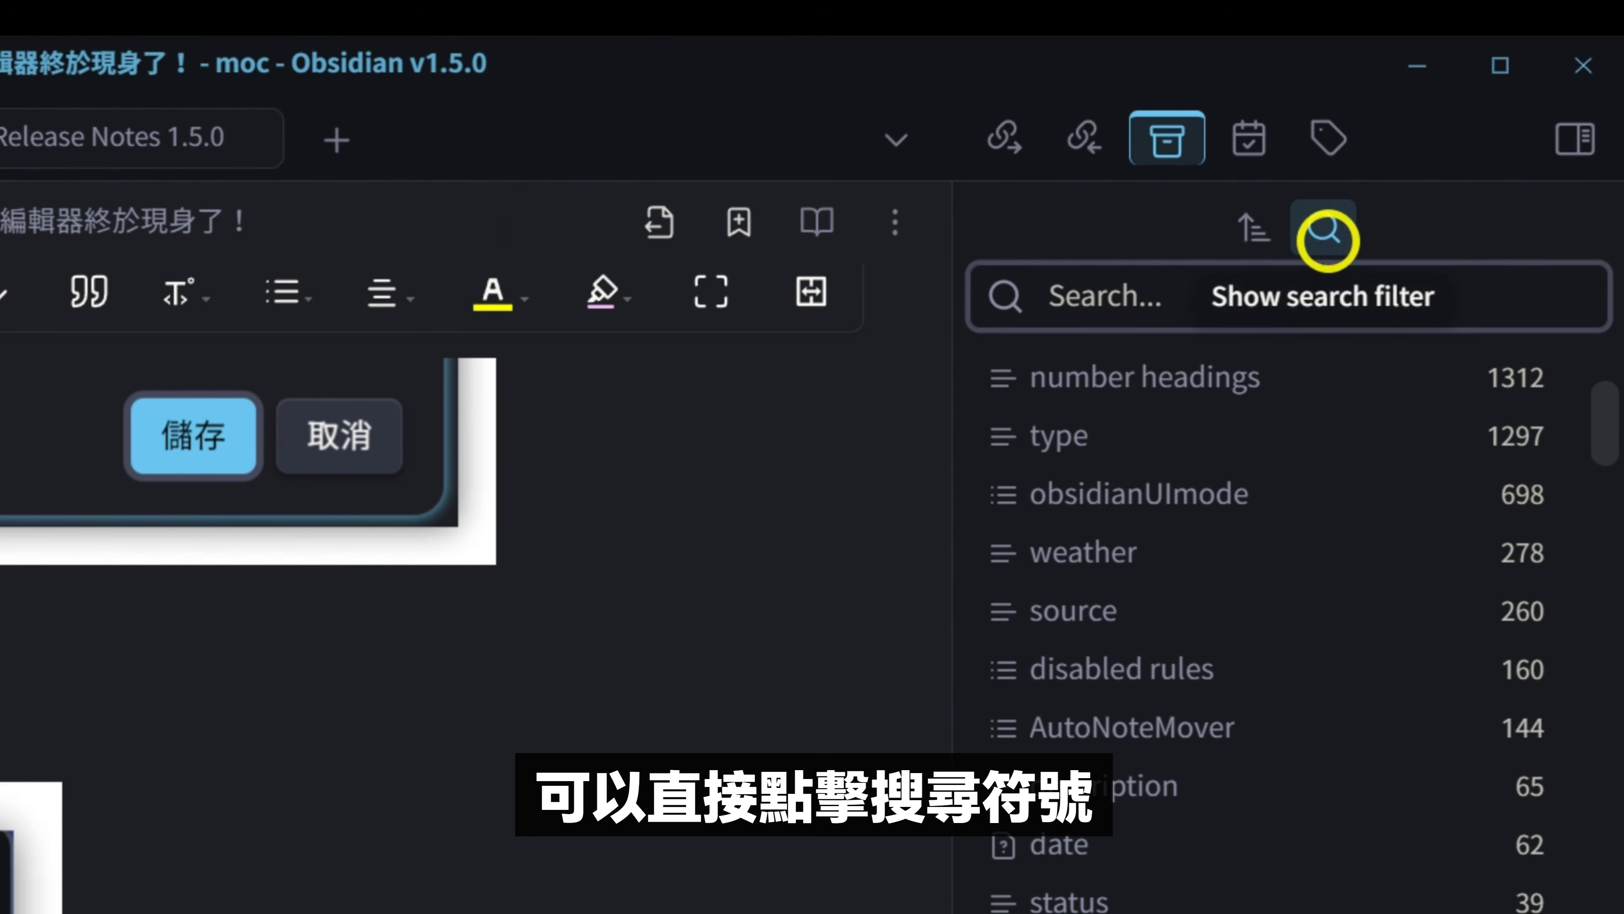
click(1098, 297)
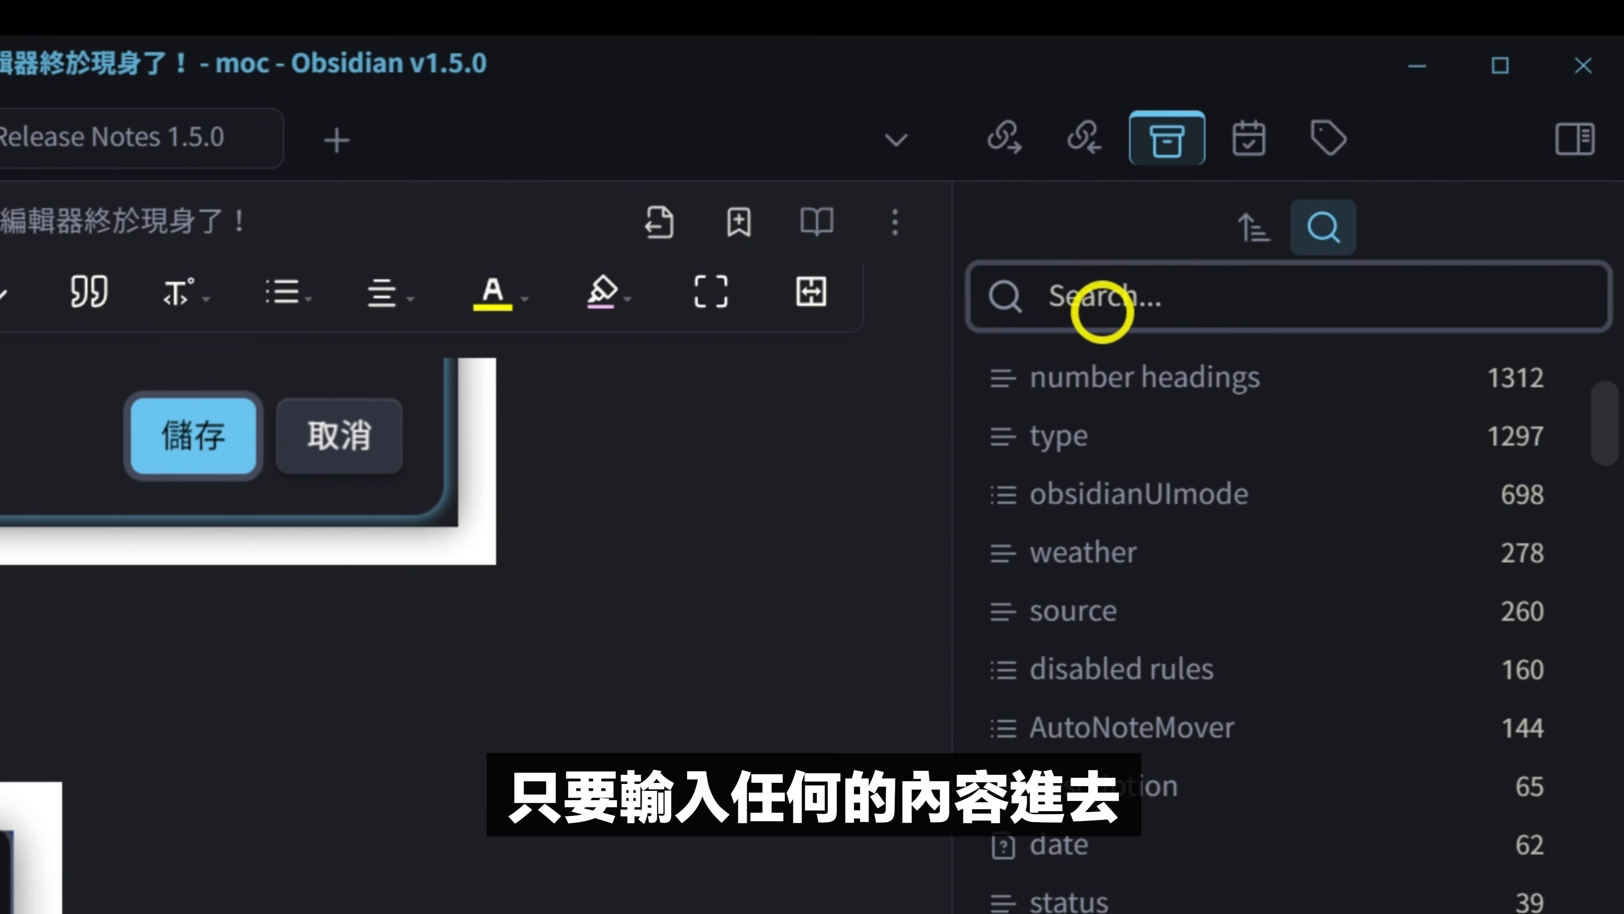
text(bl)
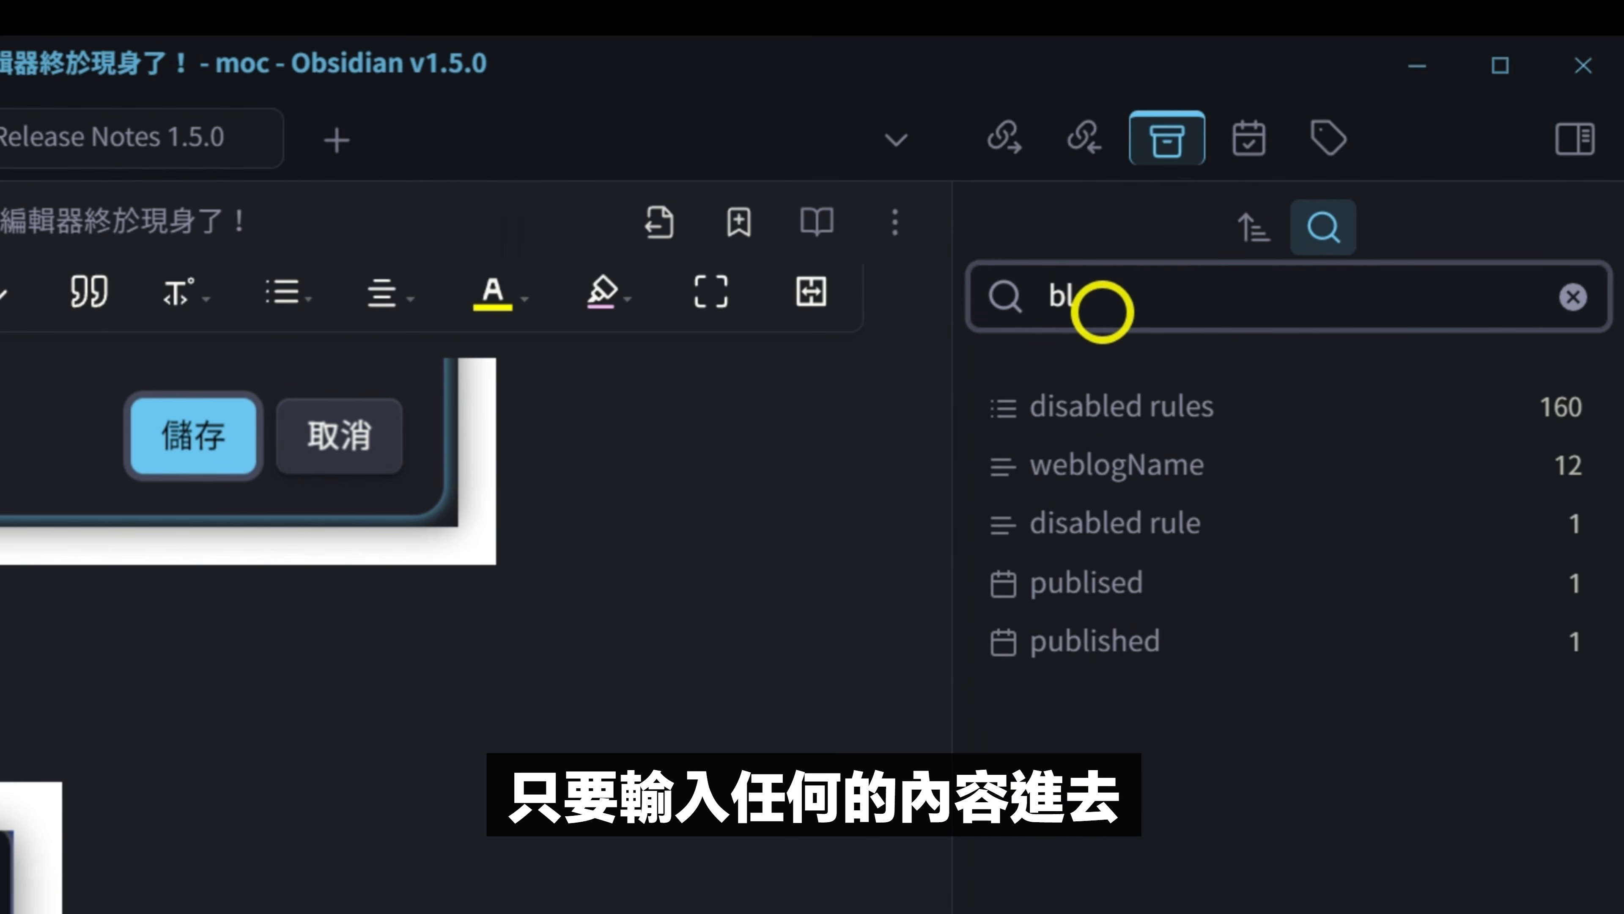
text(o)
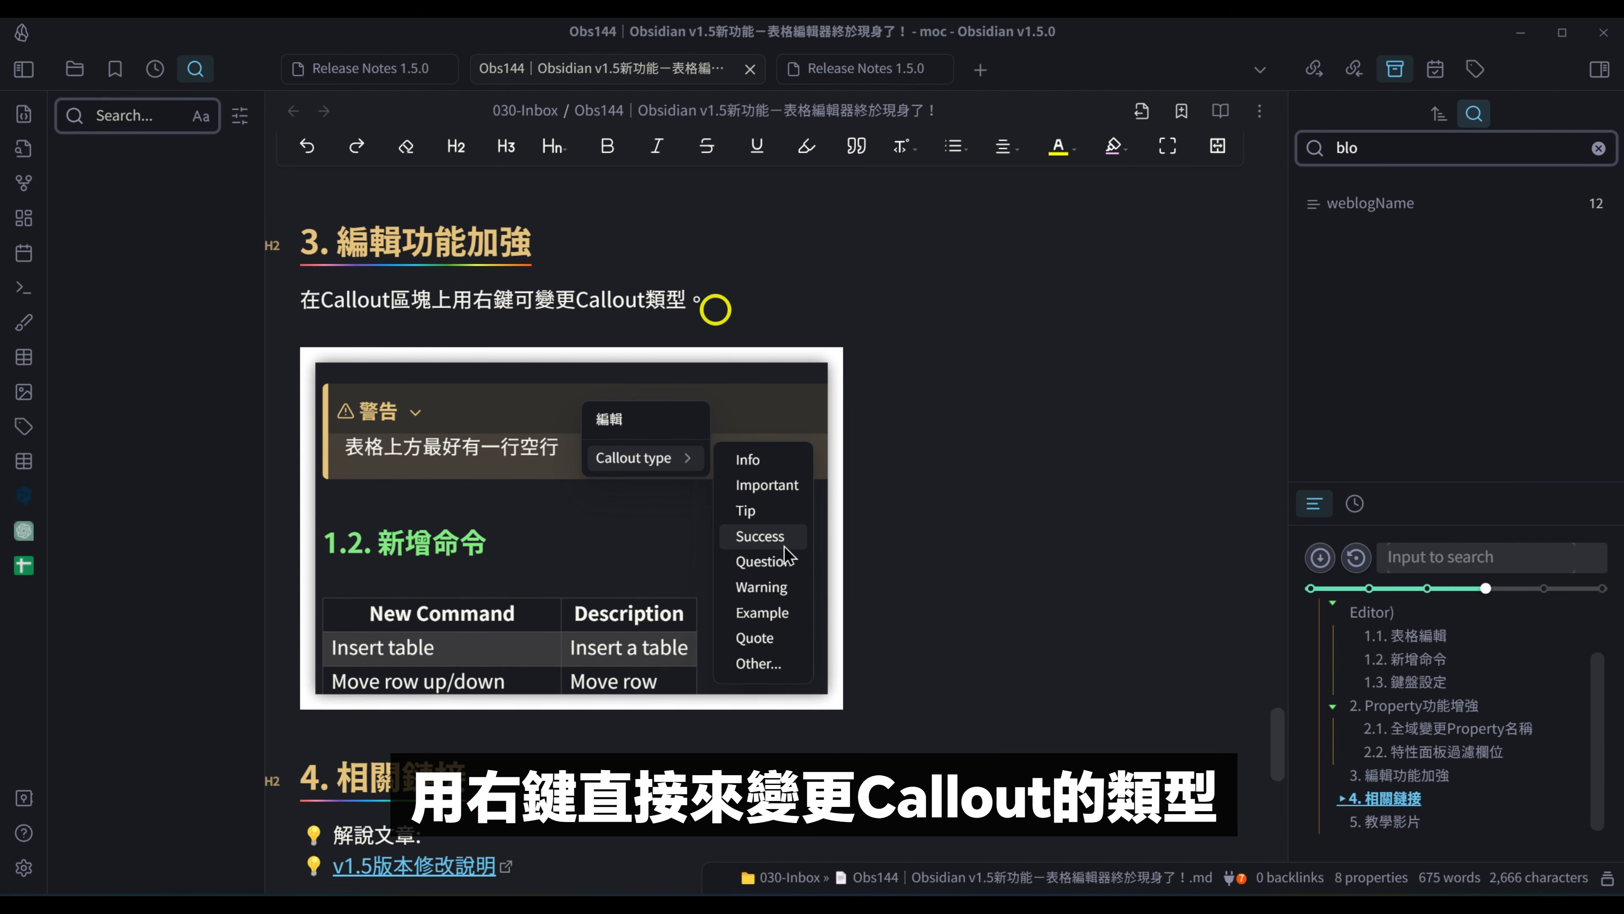
Change the type of the 警告 callout above the bb/cc/aa table to Example
mouse_move(1278, 733)
mouse_down()
mouse_move(1312, 537)
mouse_move(1287, 326)
mouse_up()
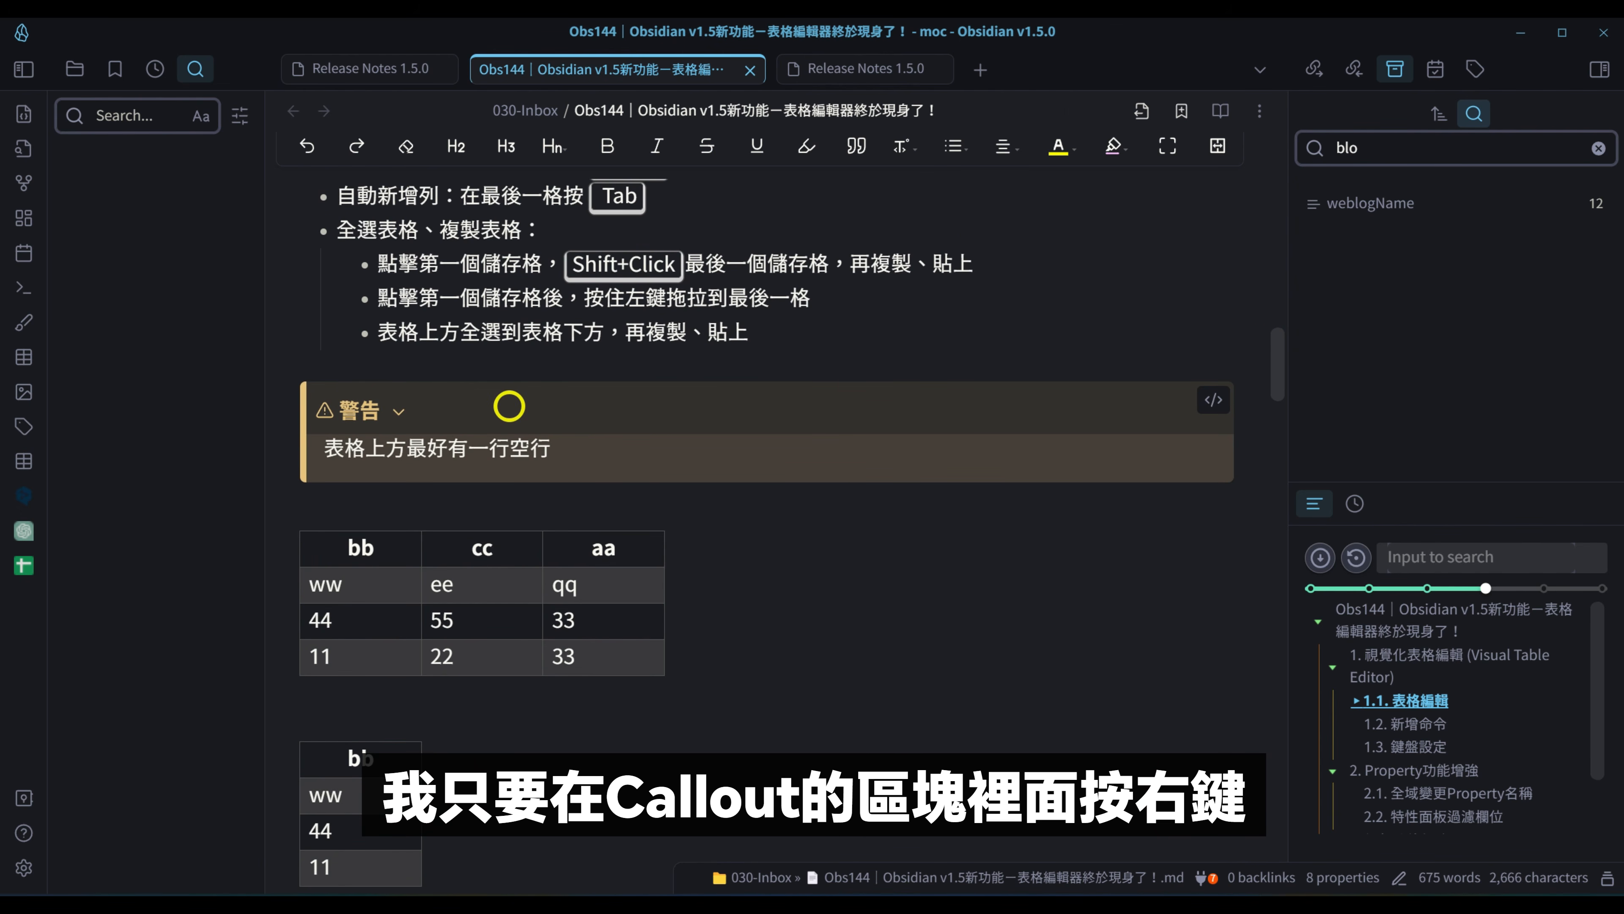
right_click(508, 406)
mouse_move(610, 477)
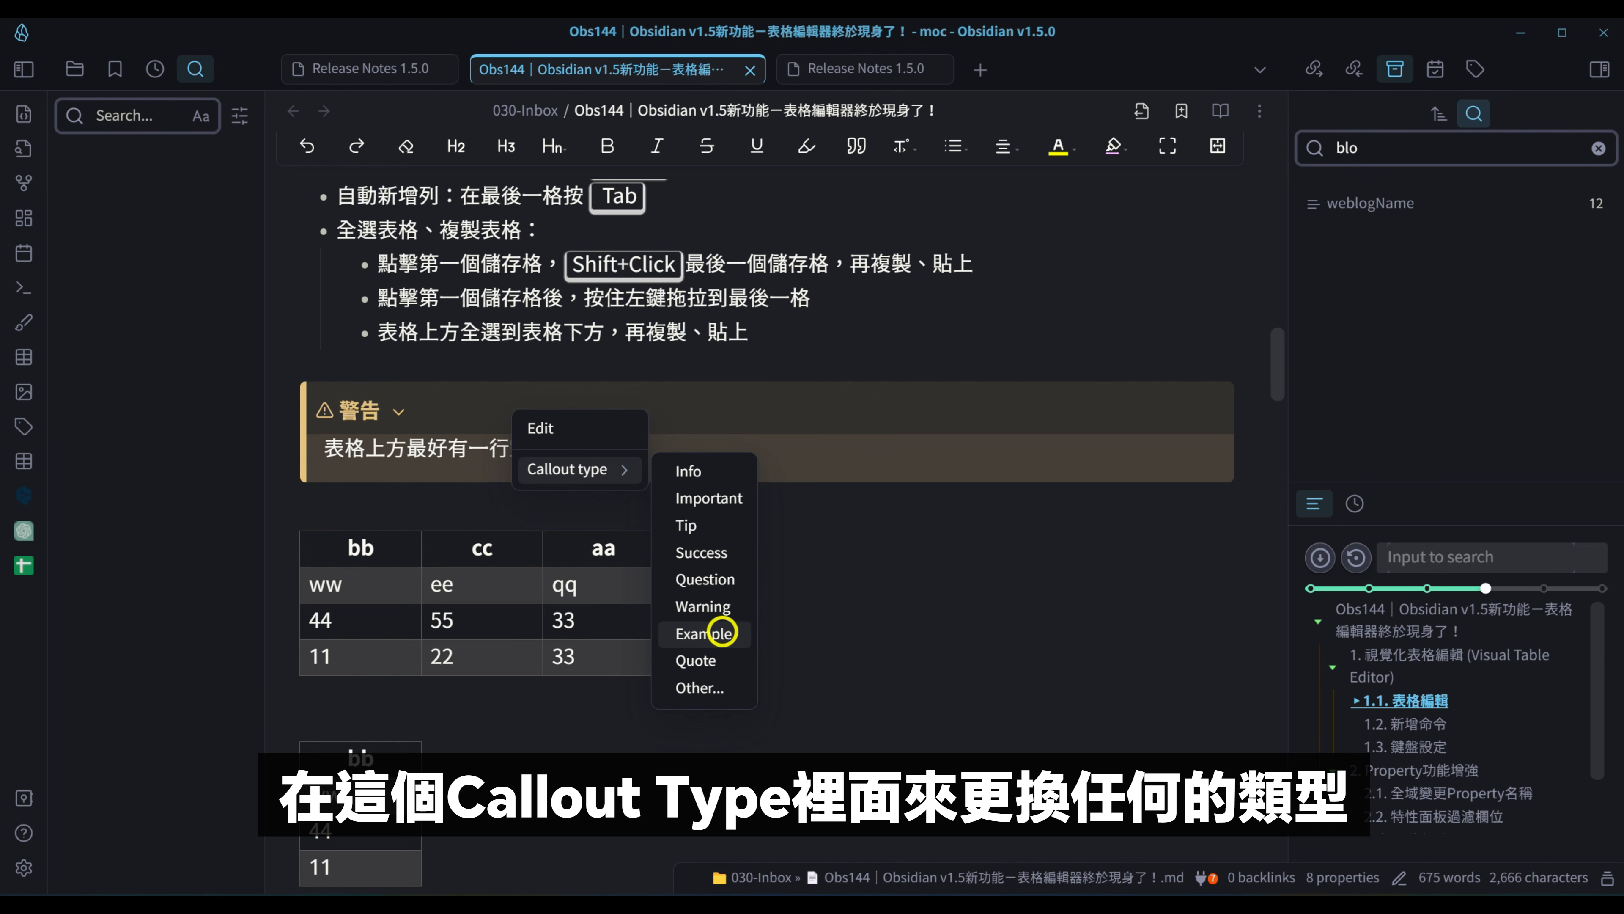
click(722, 632)
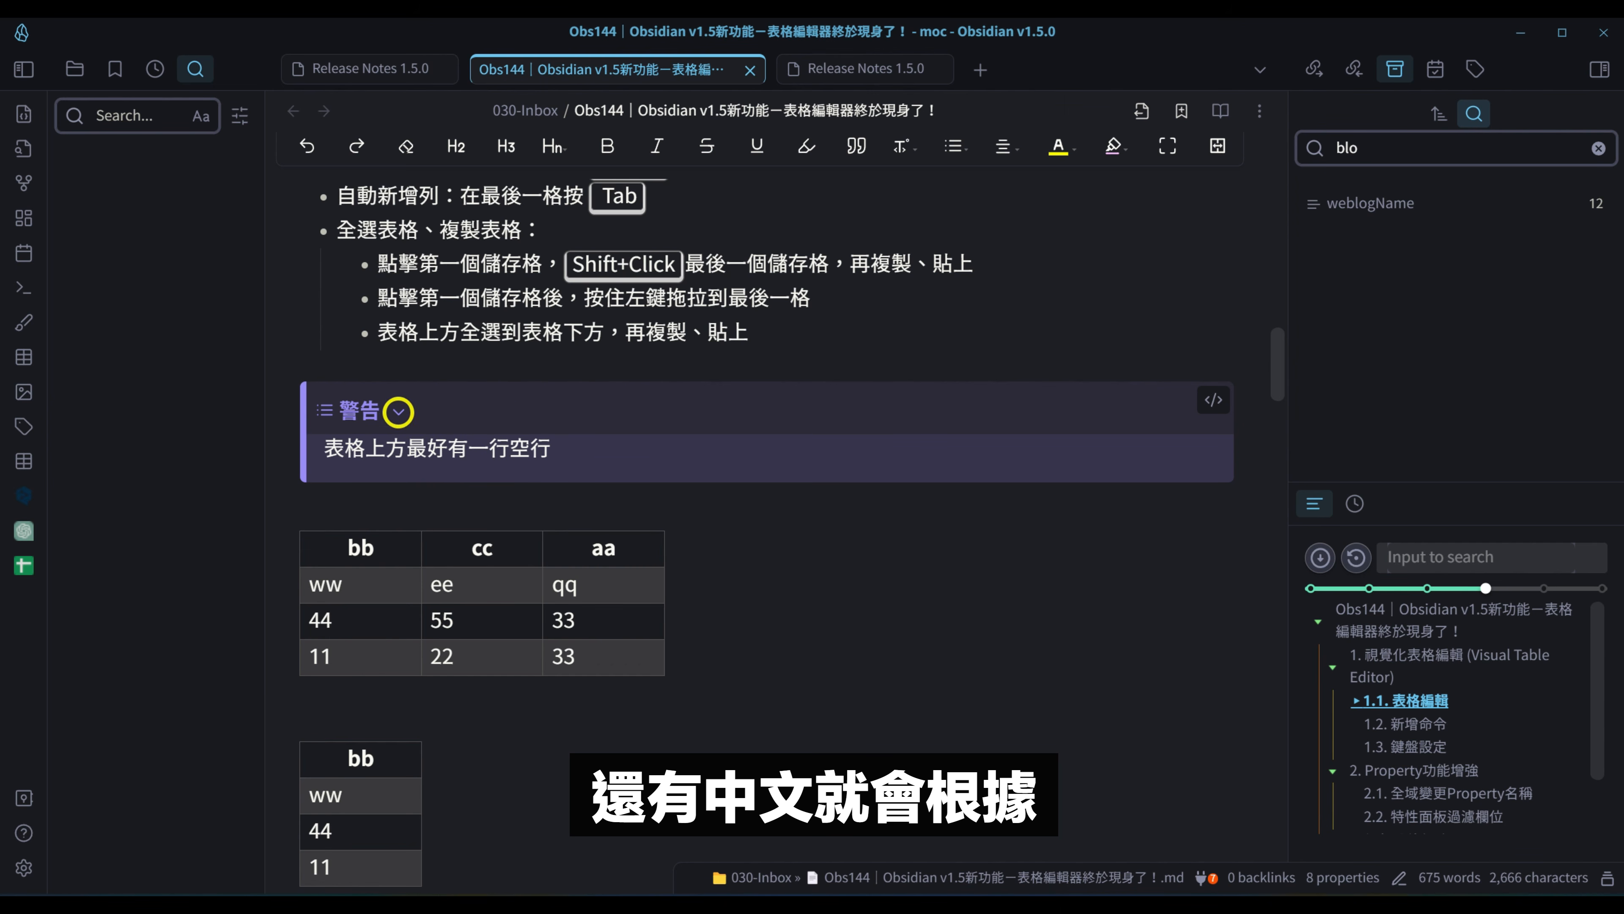
Switch the 警告 callout's type to Question
right_click(545, 406)
mouse_move(619, 467)
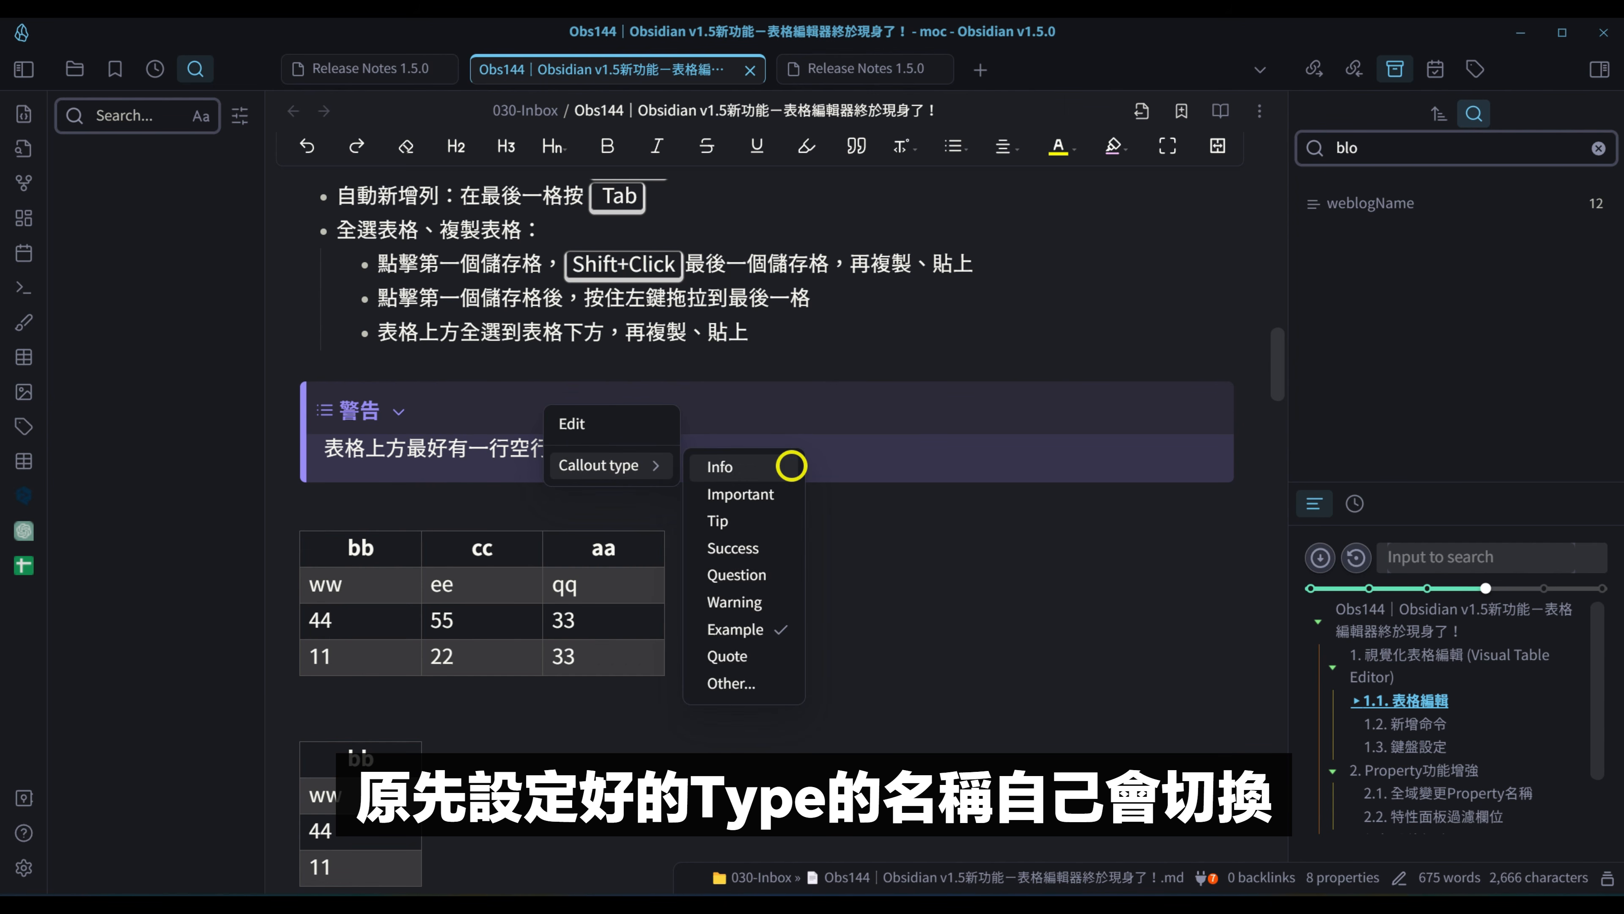
click(766, 573)
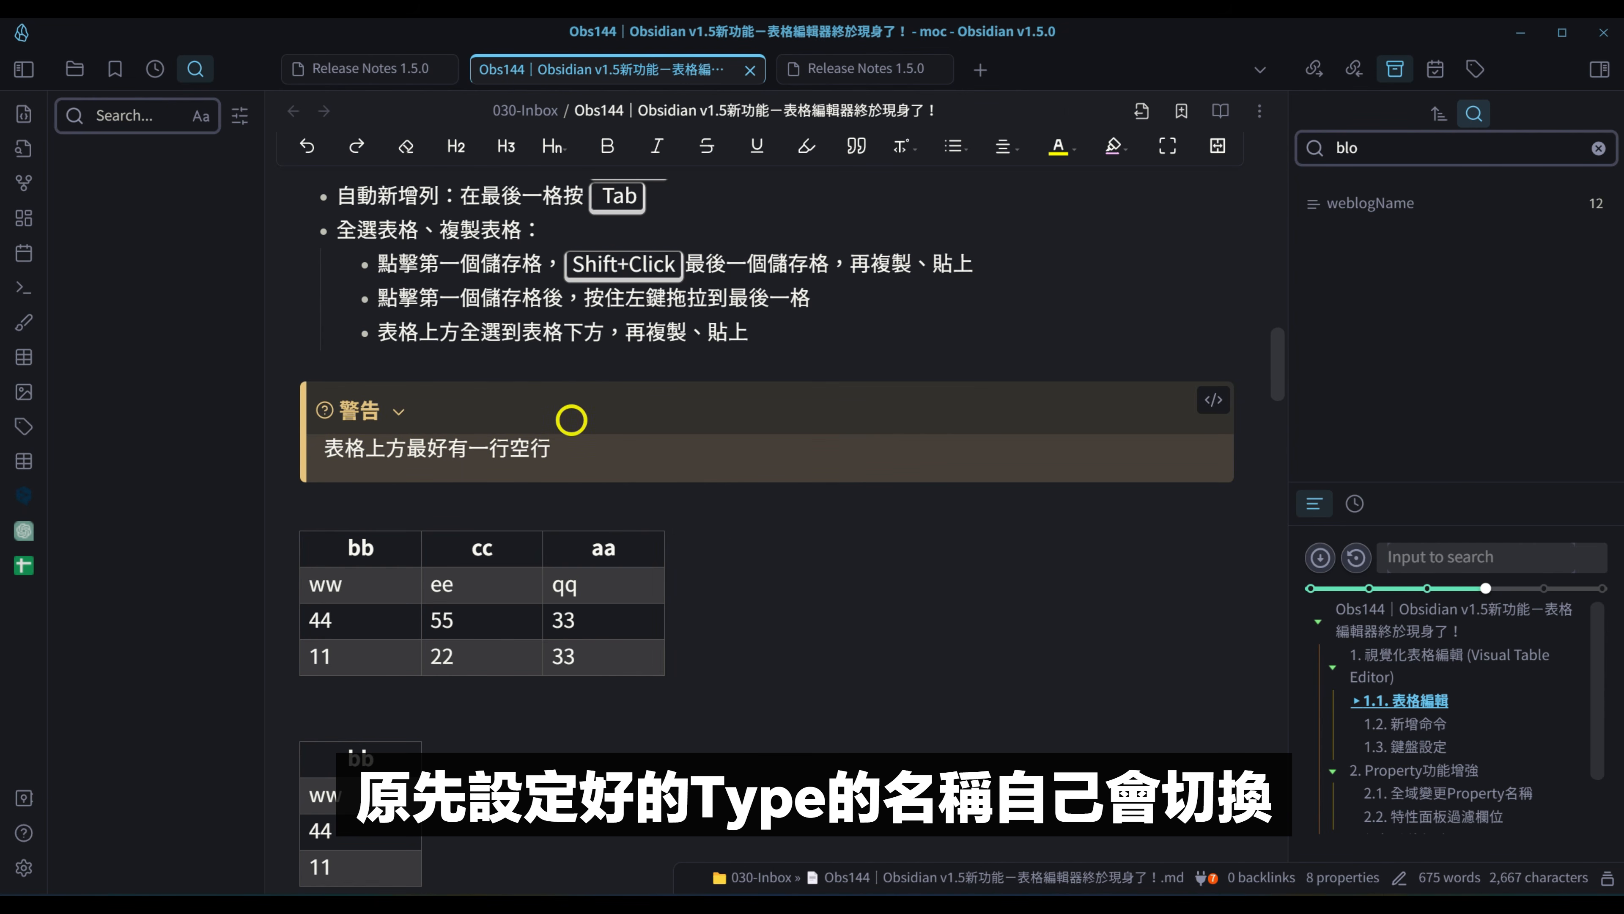
Set the 警告 callout's type to Tip
right_click(572, 423)
mouse_move(652, 480)
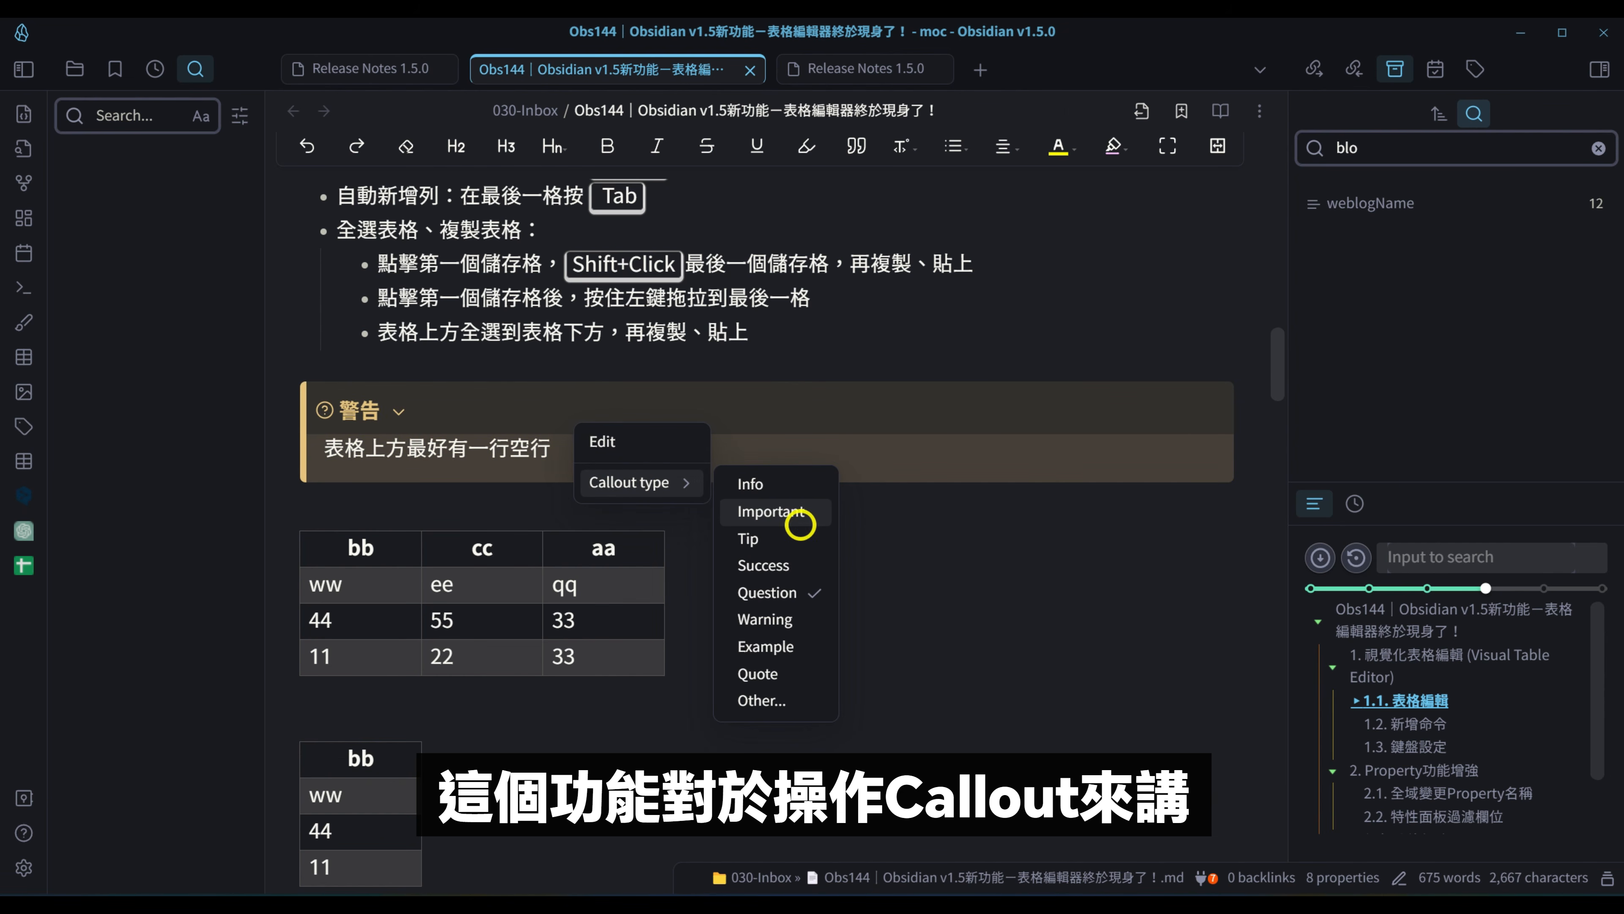
click(801, 538)
drag(1276, 365, 1284, 216)
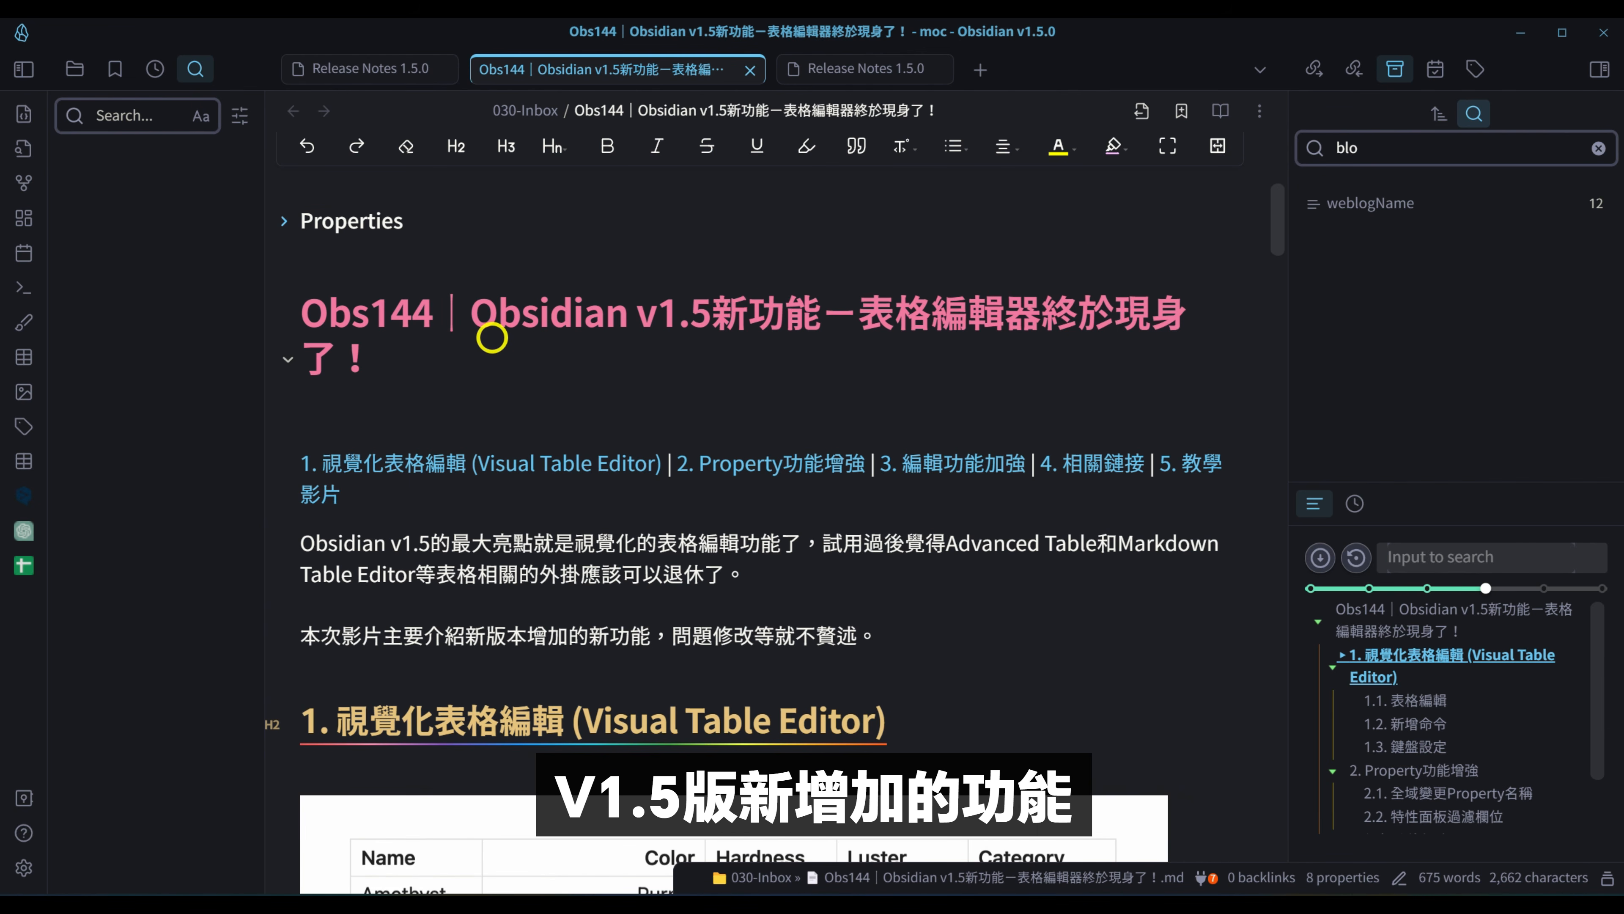
mouse_move(477, 330)
mouse_down()
mouse_move(804, 313)
mouse_move(1060, 327)
mouse_up()
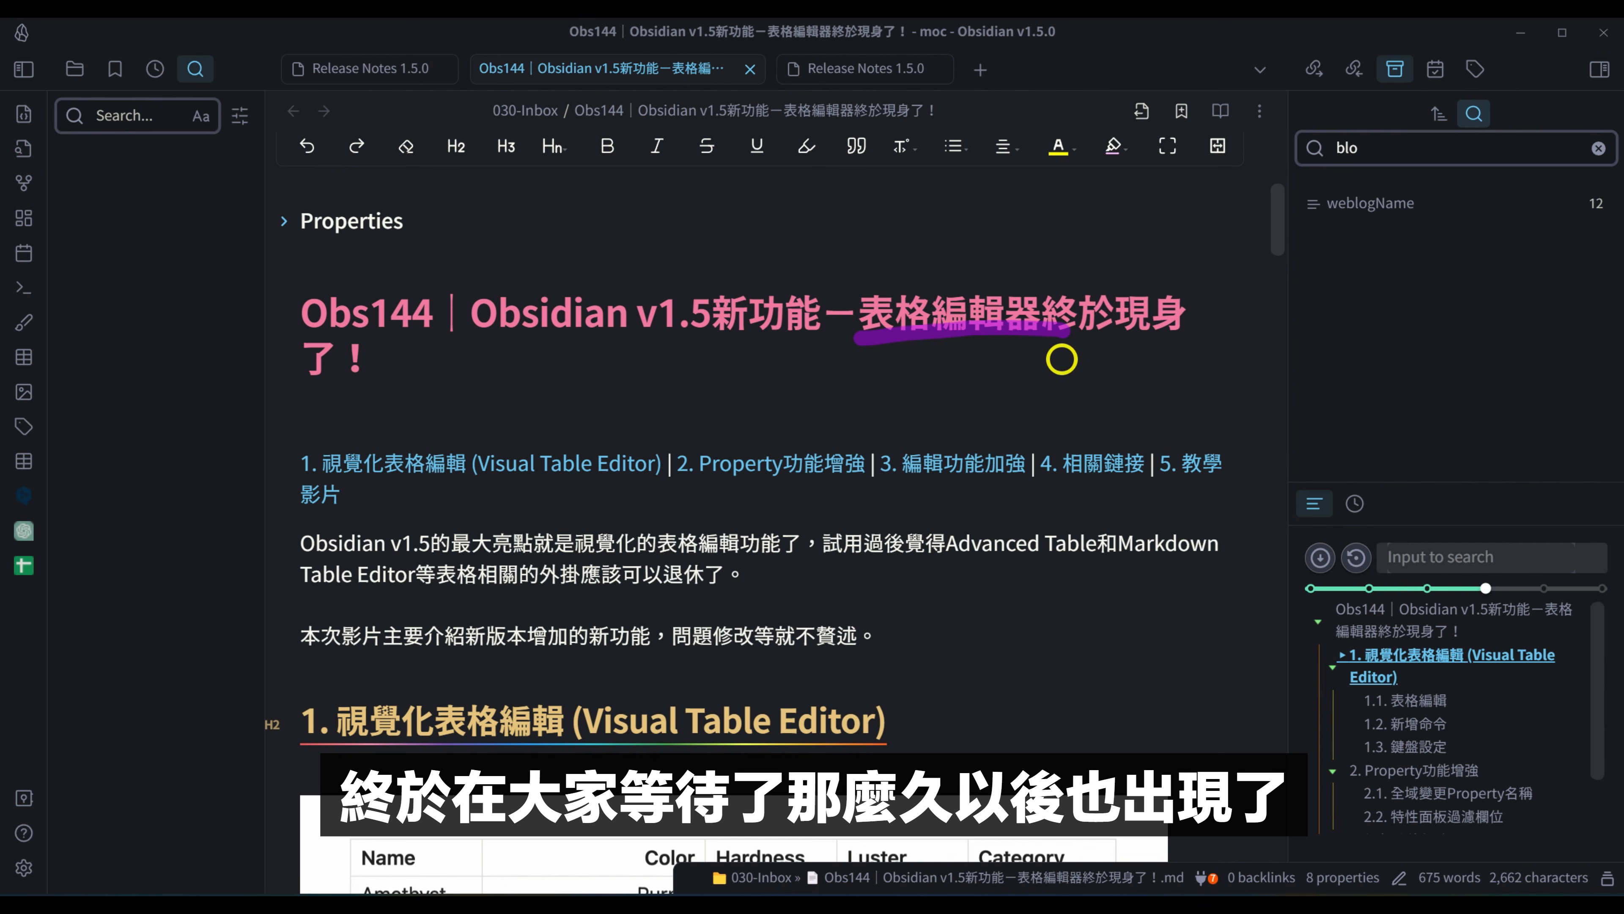